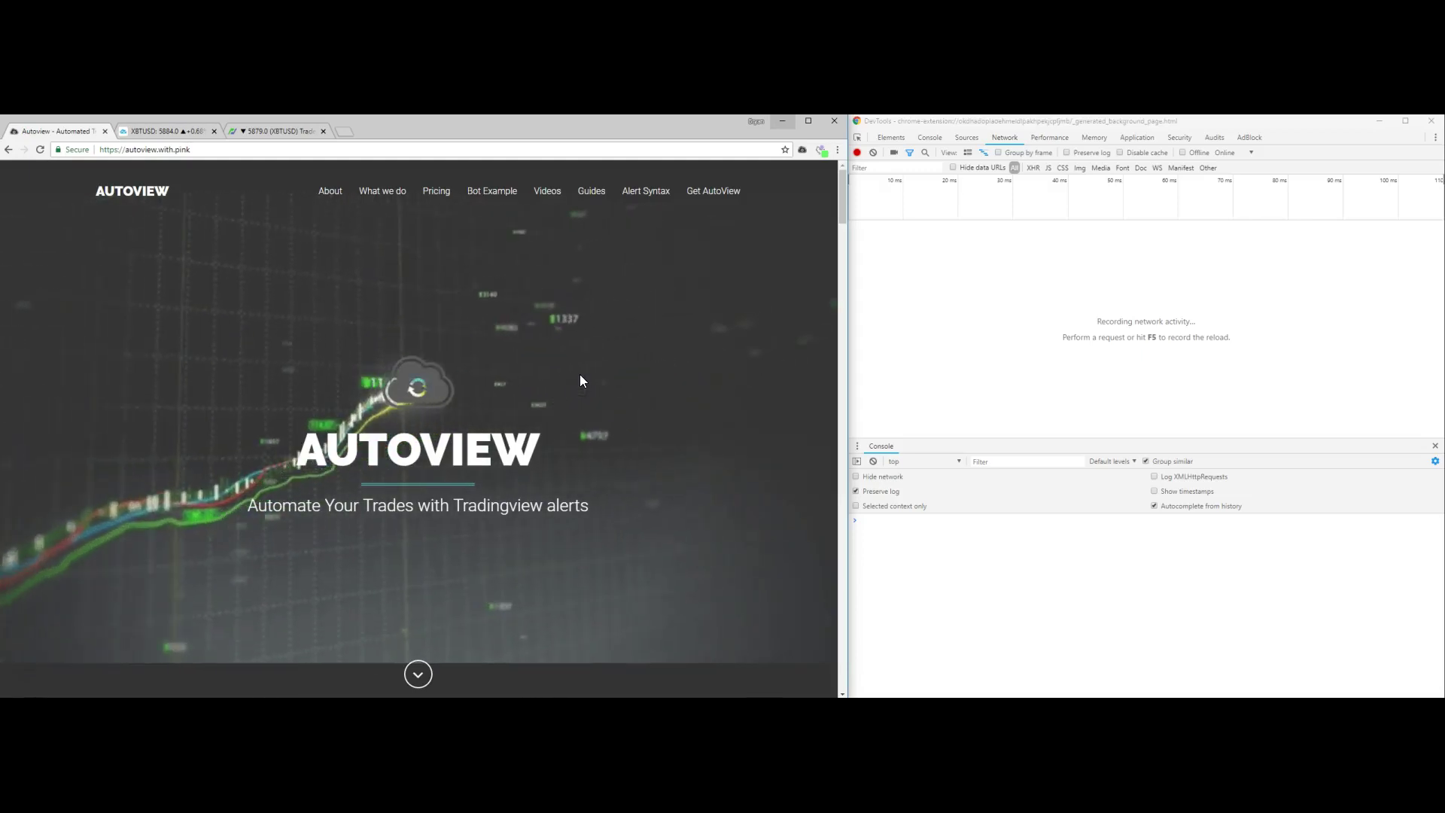
# - Bring up the Notepad2 notes and check the BitMEX testnet XBTUSD trading page
pyautogui.click(562, 410)
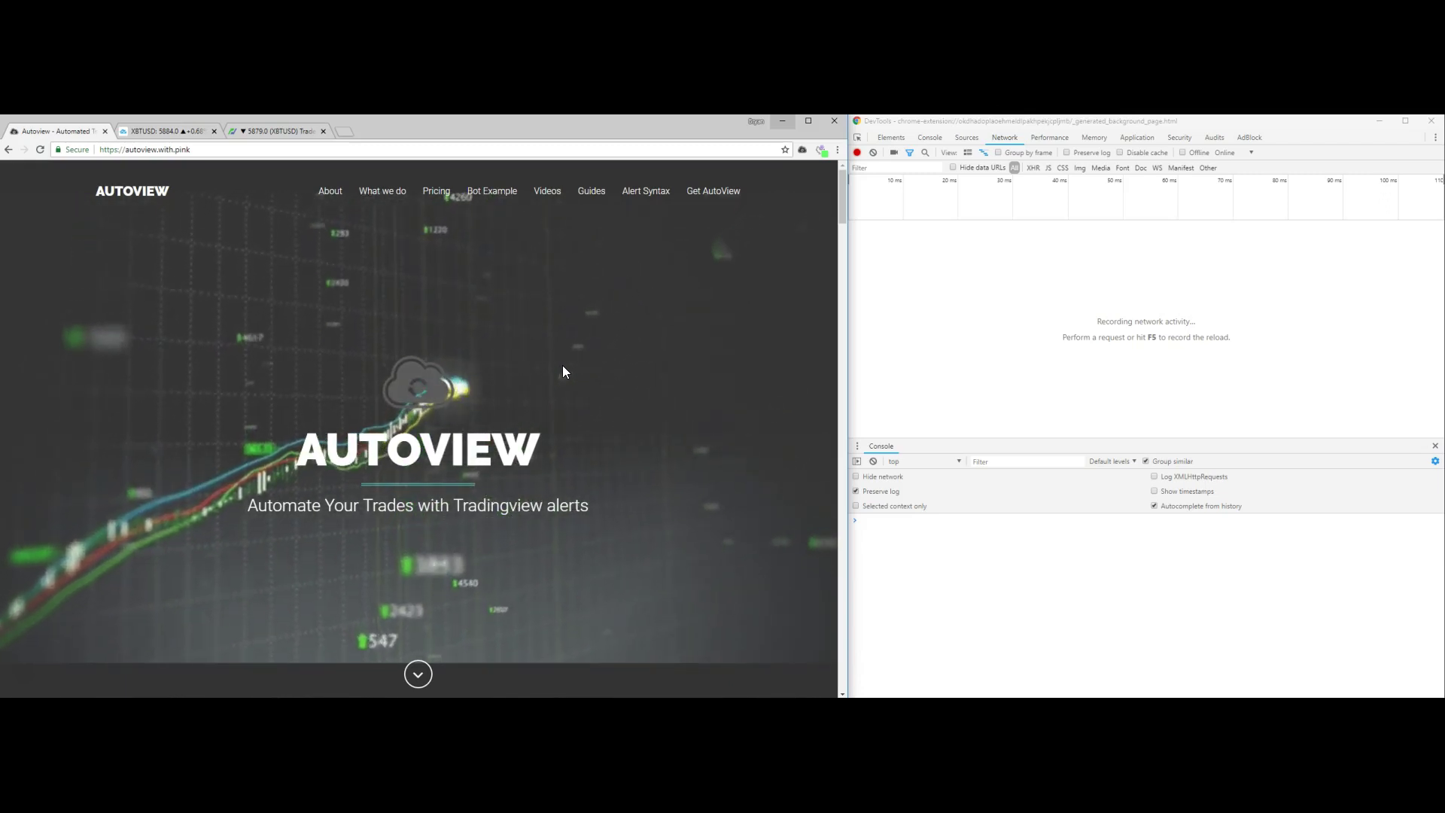
pyautogui.click(434, 494)
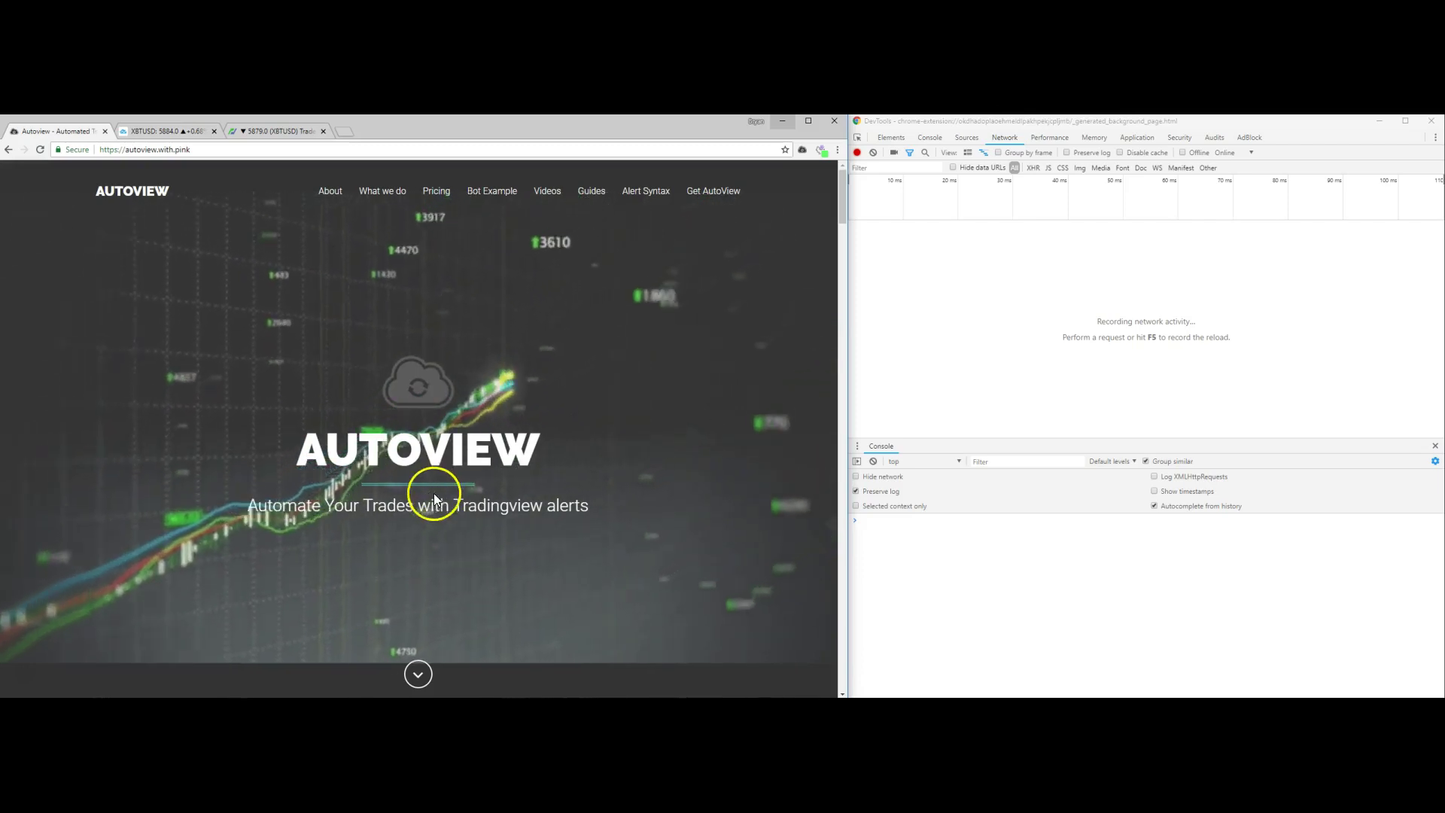
pyautogui.hotkey('alt', 'Tab')
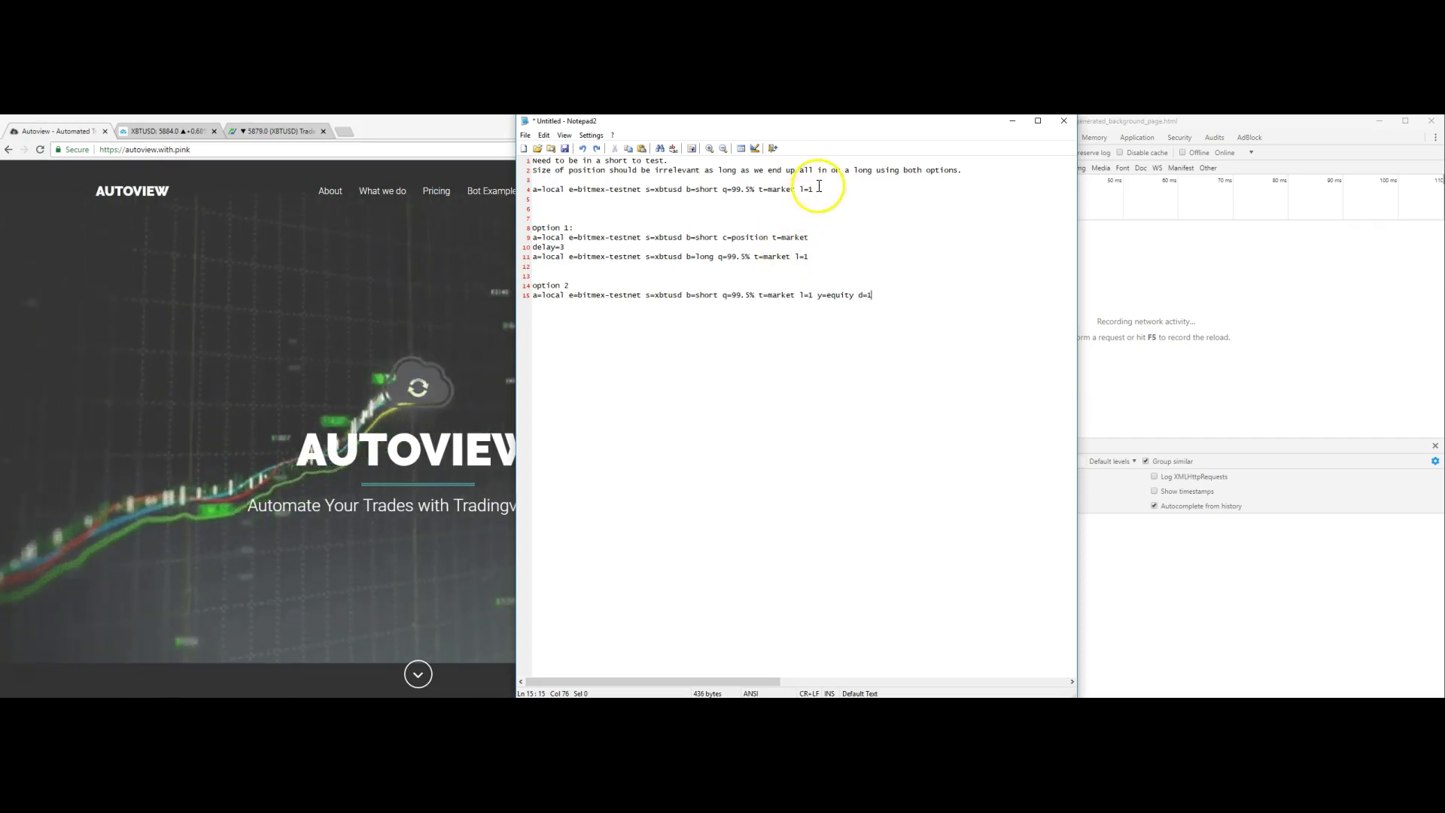
pyautogui.moveTo(814, 188); pyautogui.dragTo(534, 193)
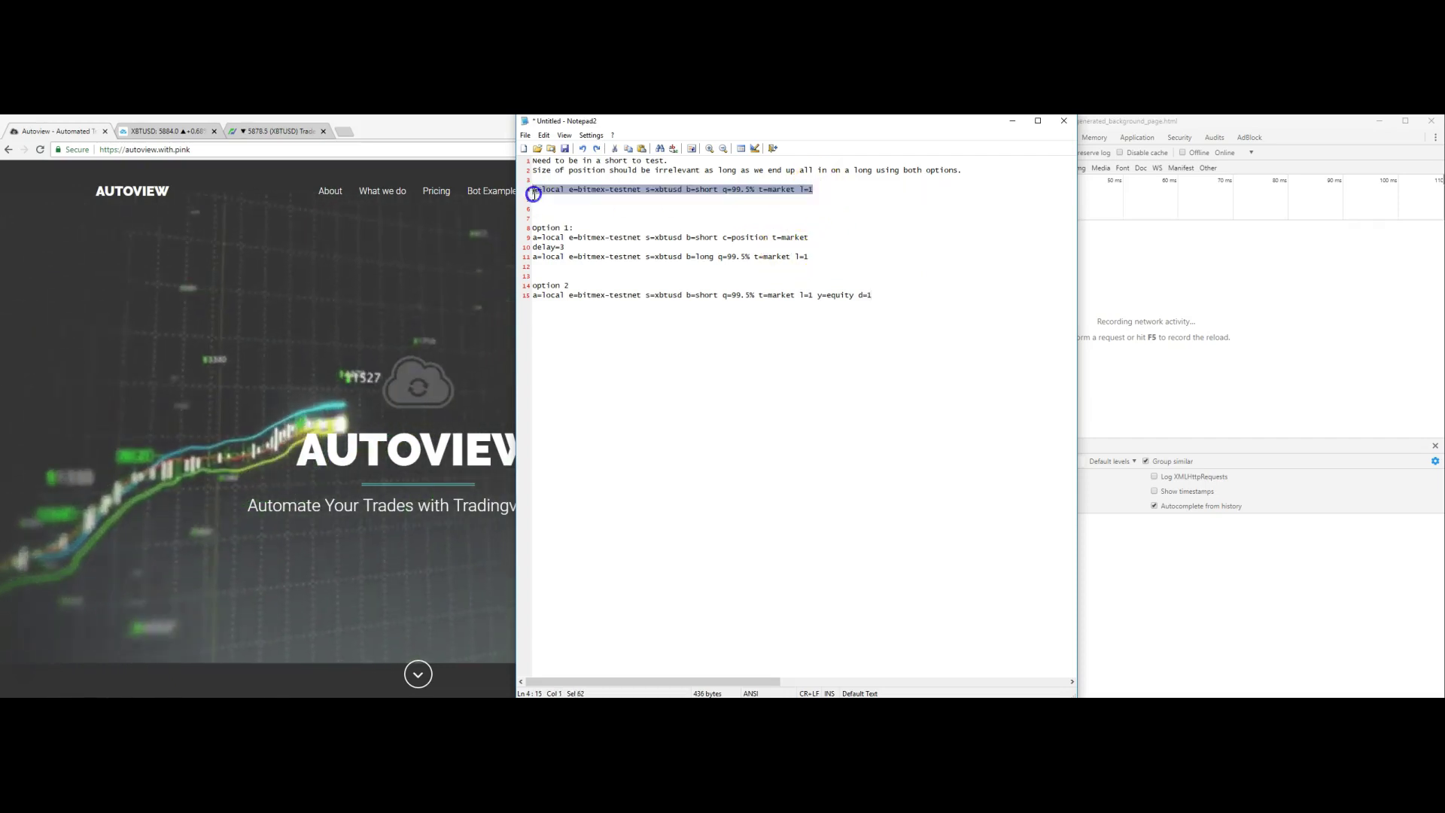
pyautogui.click(813, 228)
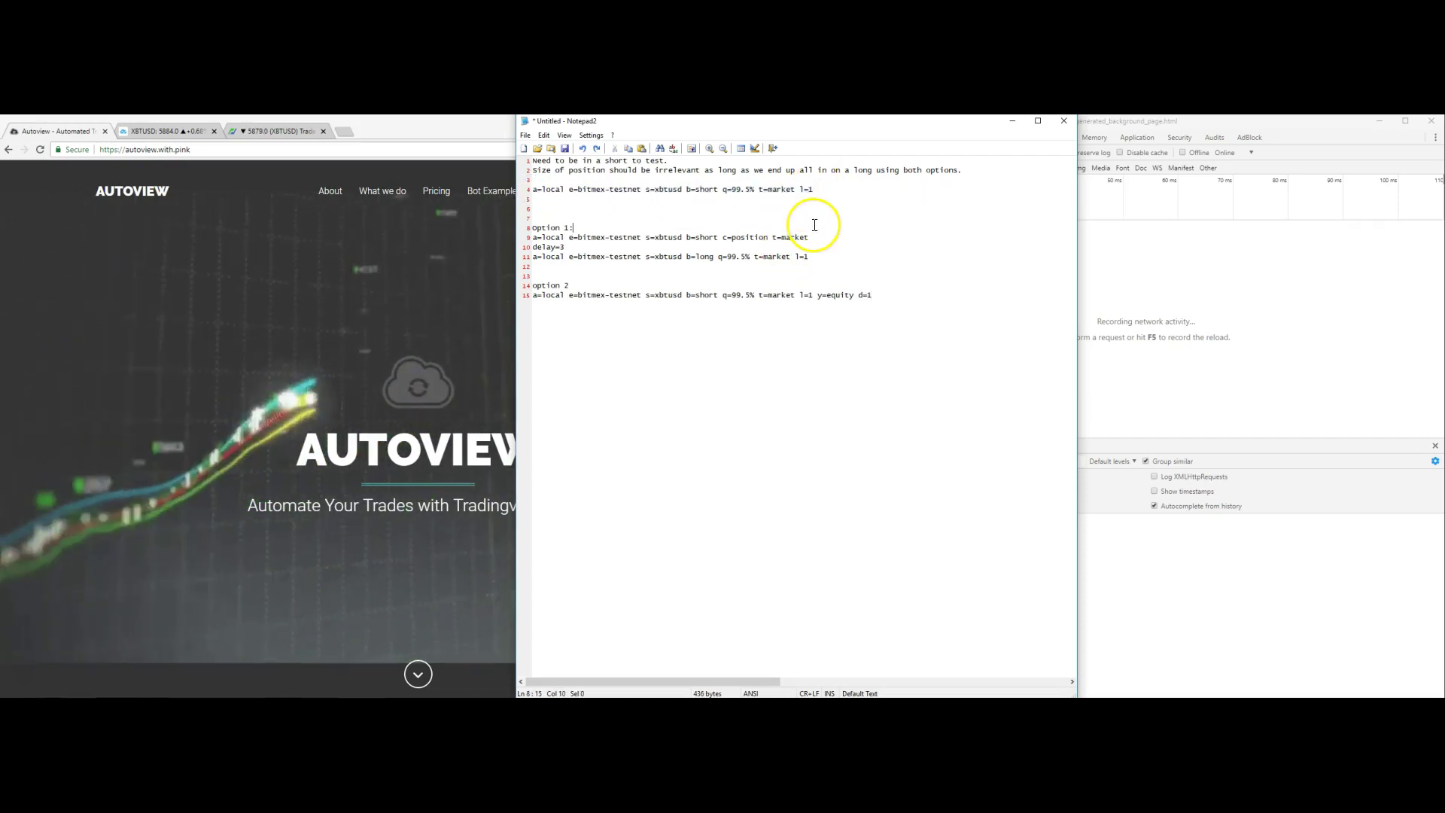
pyautogui.click(272, 131)
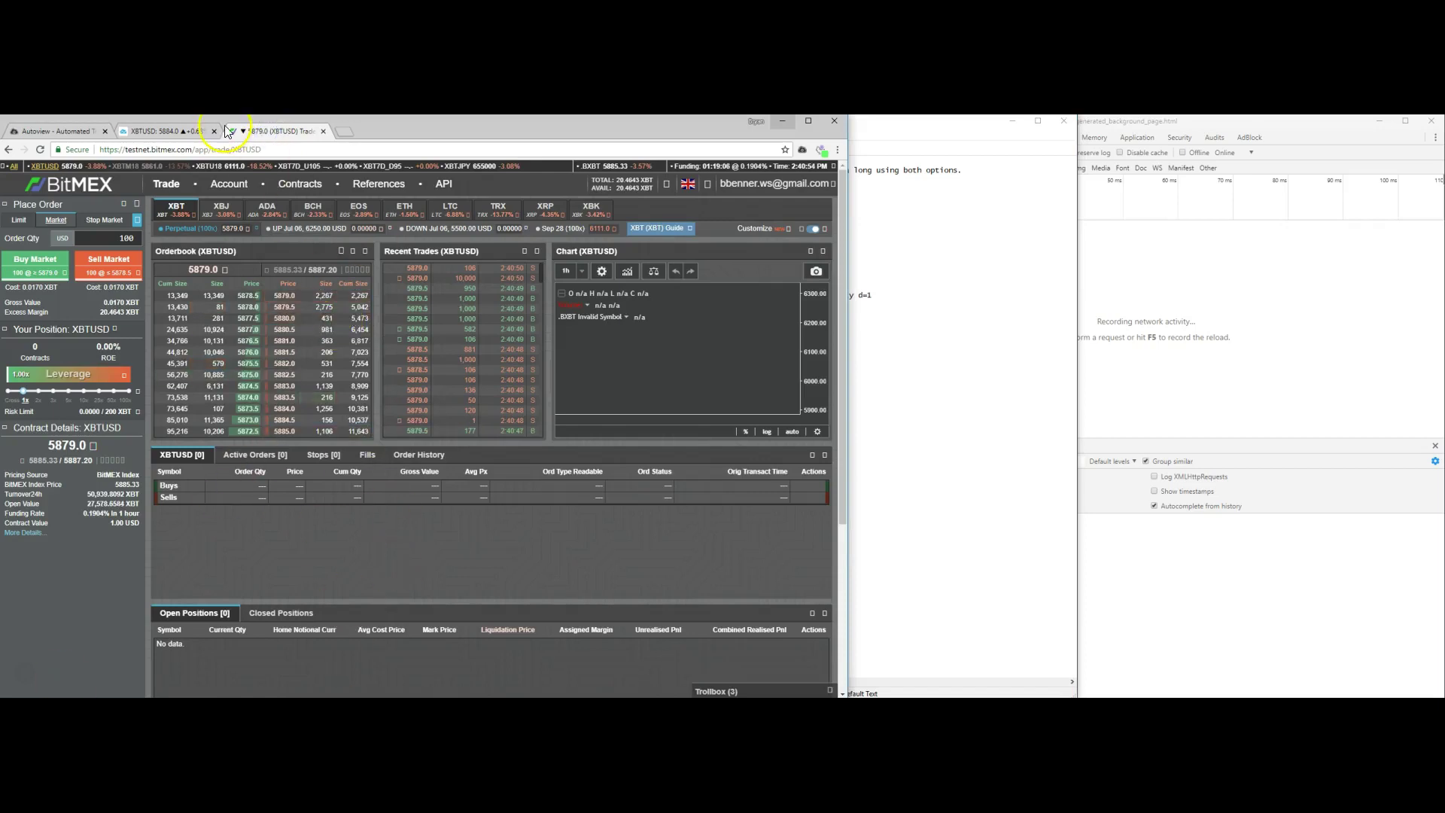
# - Select and copy the line-4 99.5% market short alert command in Notepad2
pyautogui.click(1056, 251)
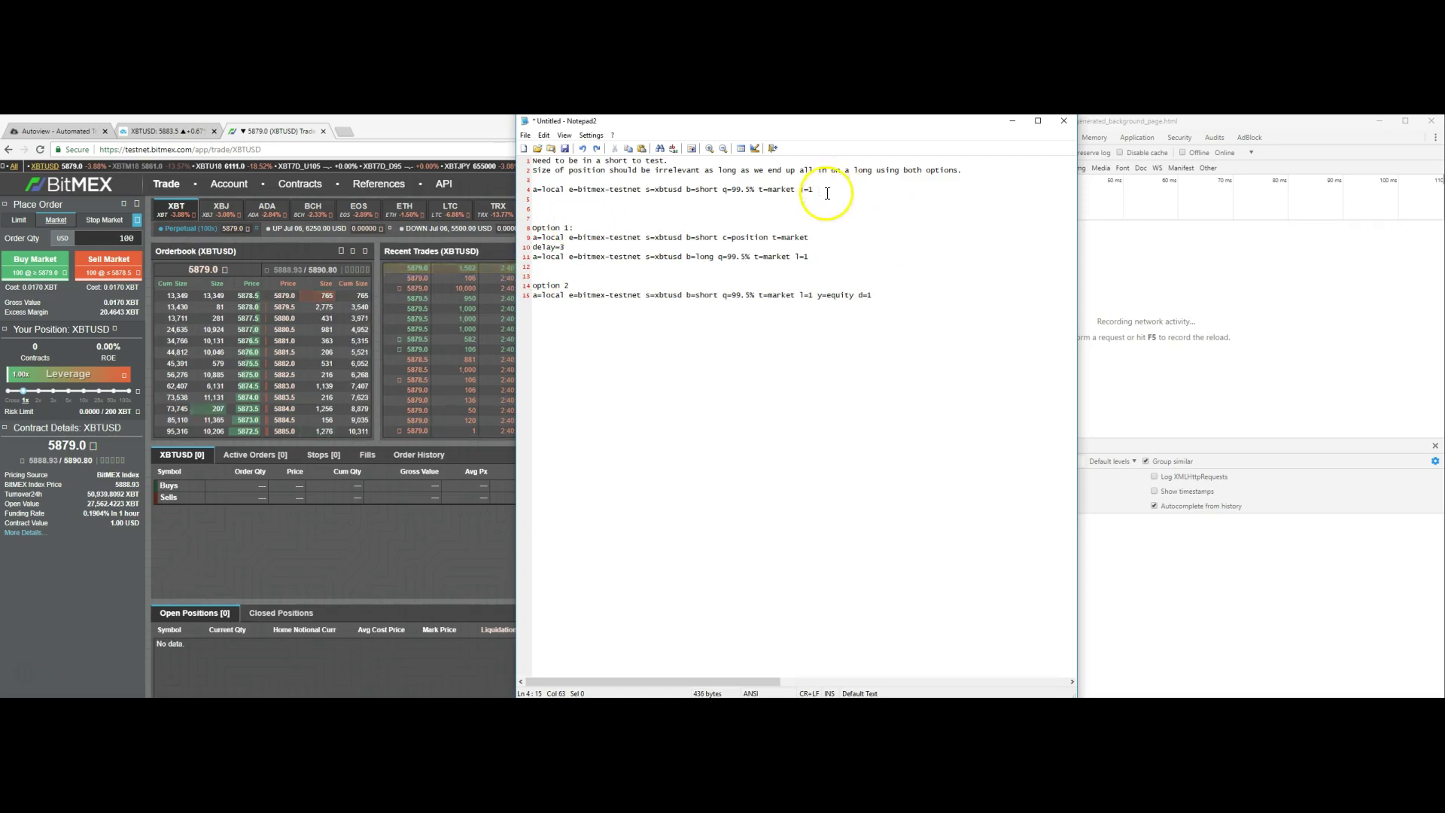
pyautogui.hotkey('alt', 'Tab')
pyautogui.click(1038, 243)
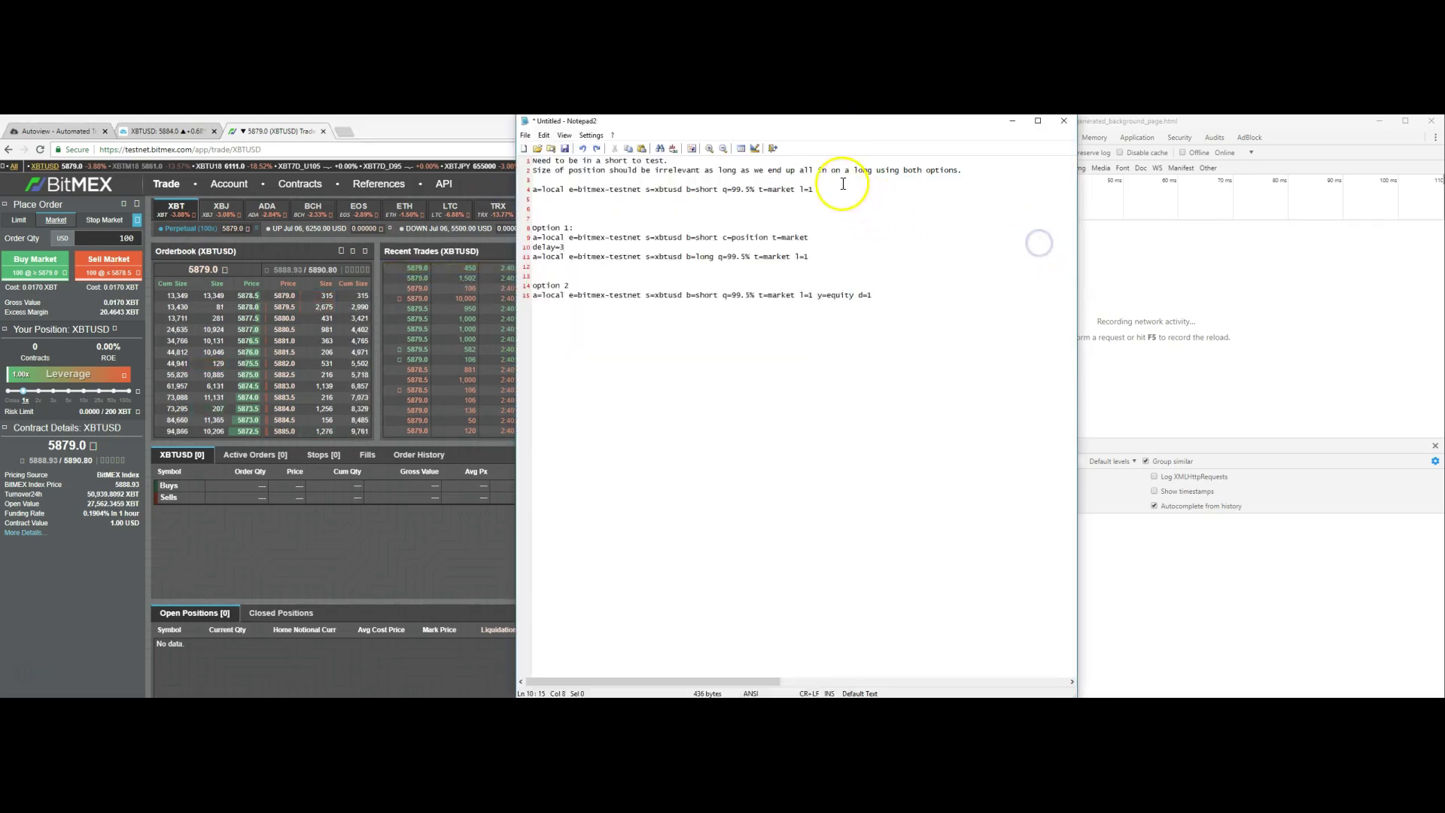
pyautogui.tripleClick(677, 186)
pyautogui.click(871, 210)
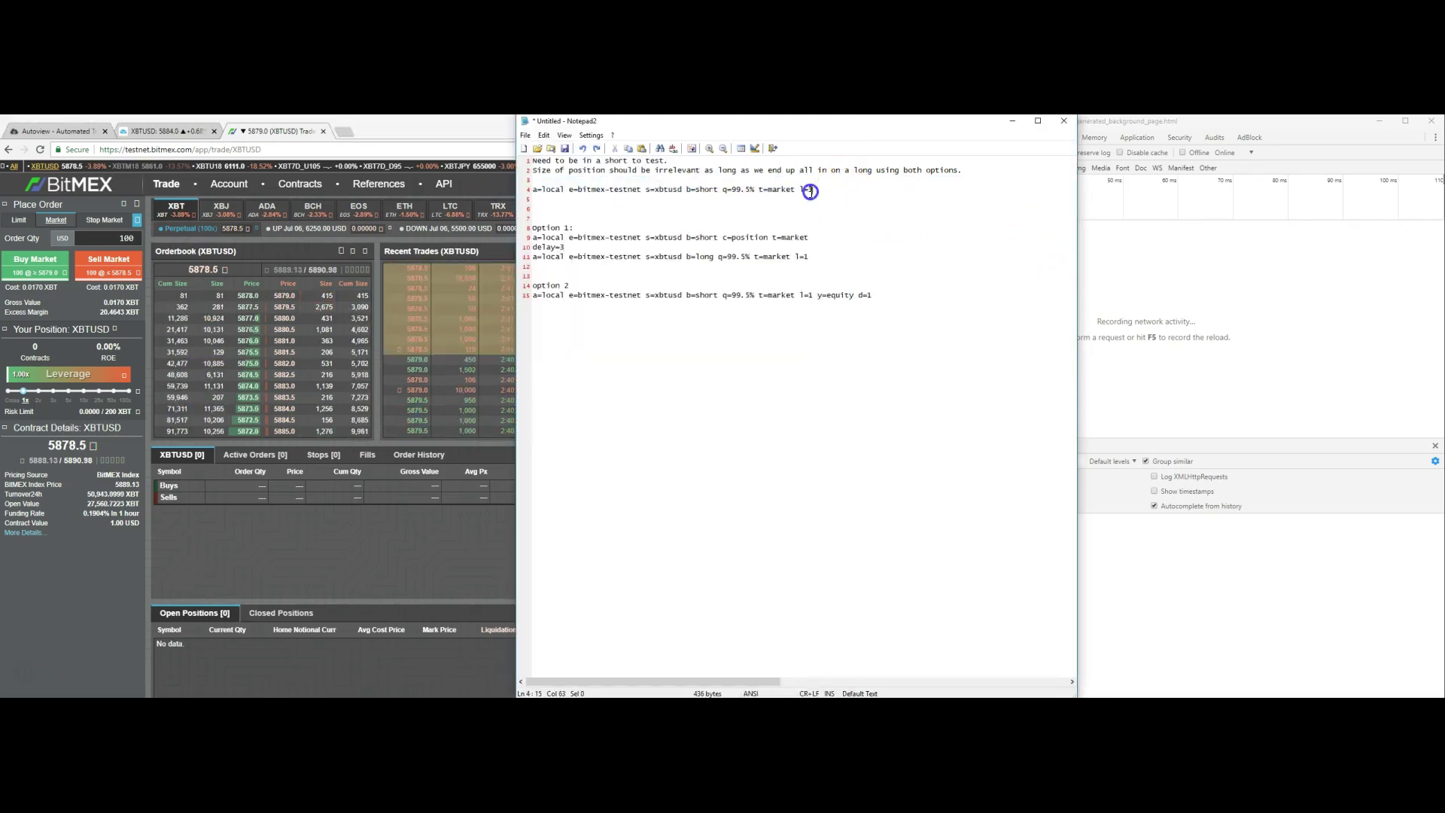
pyautogui.moveTo(812, 190); pyautogui.dragTo(532, 189)
pyautogui.hotkey('ctrl', 'c')
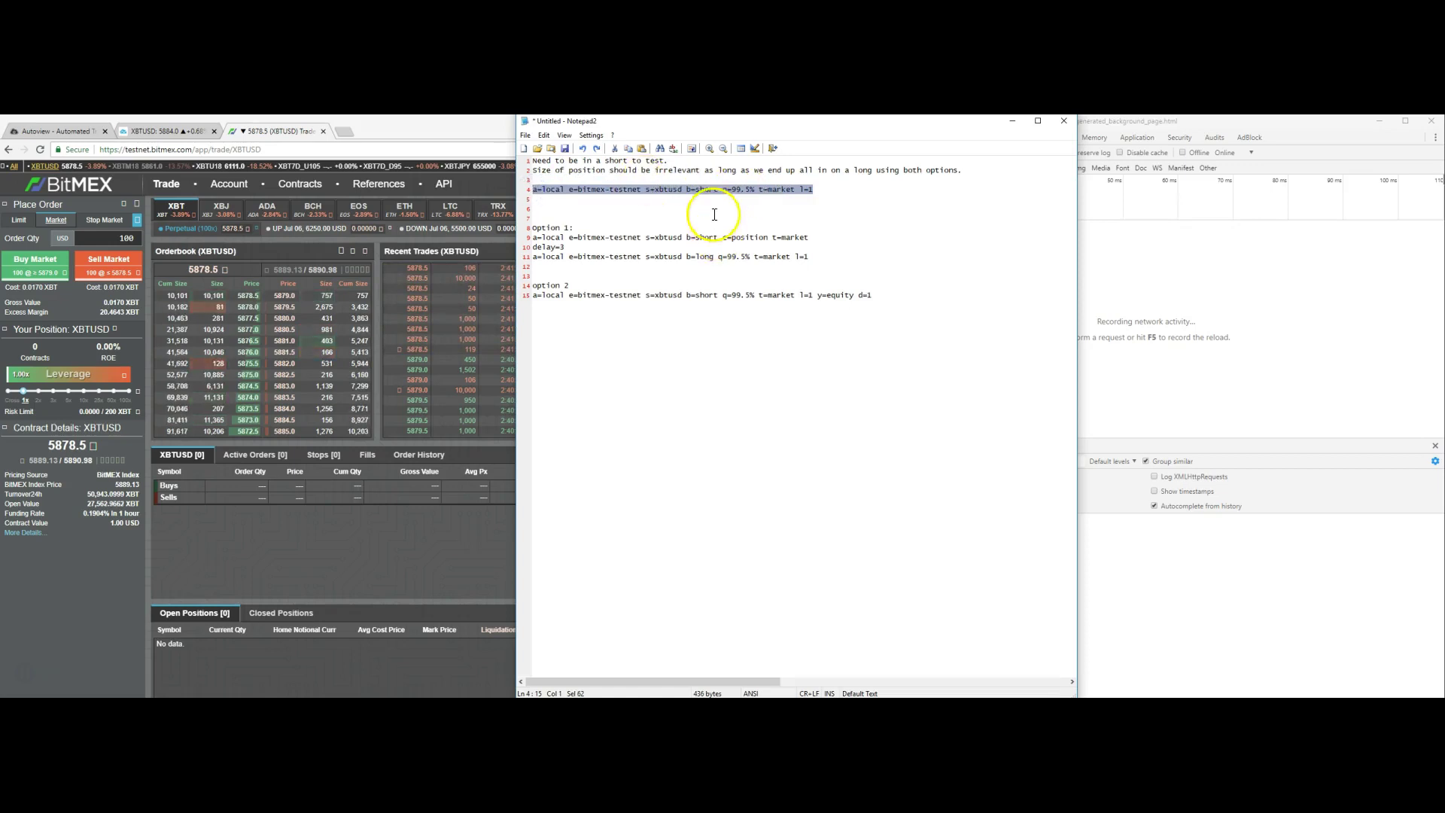
# - Paste the 99.5% short command into the XBTUSD alert as a d=1 test, save, and inspect the logged Sell
pyautogui.click(180, 136)
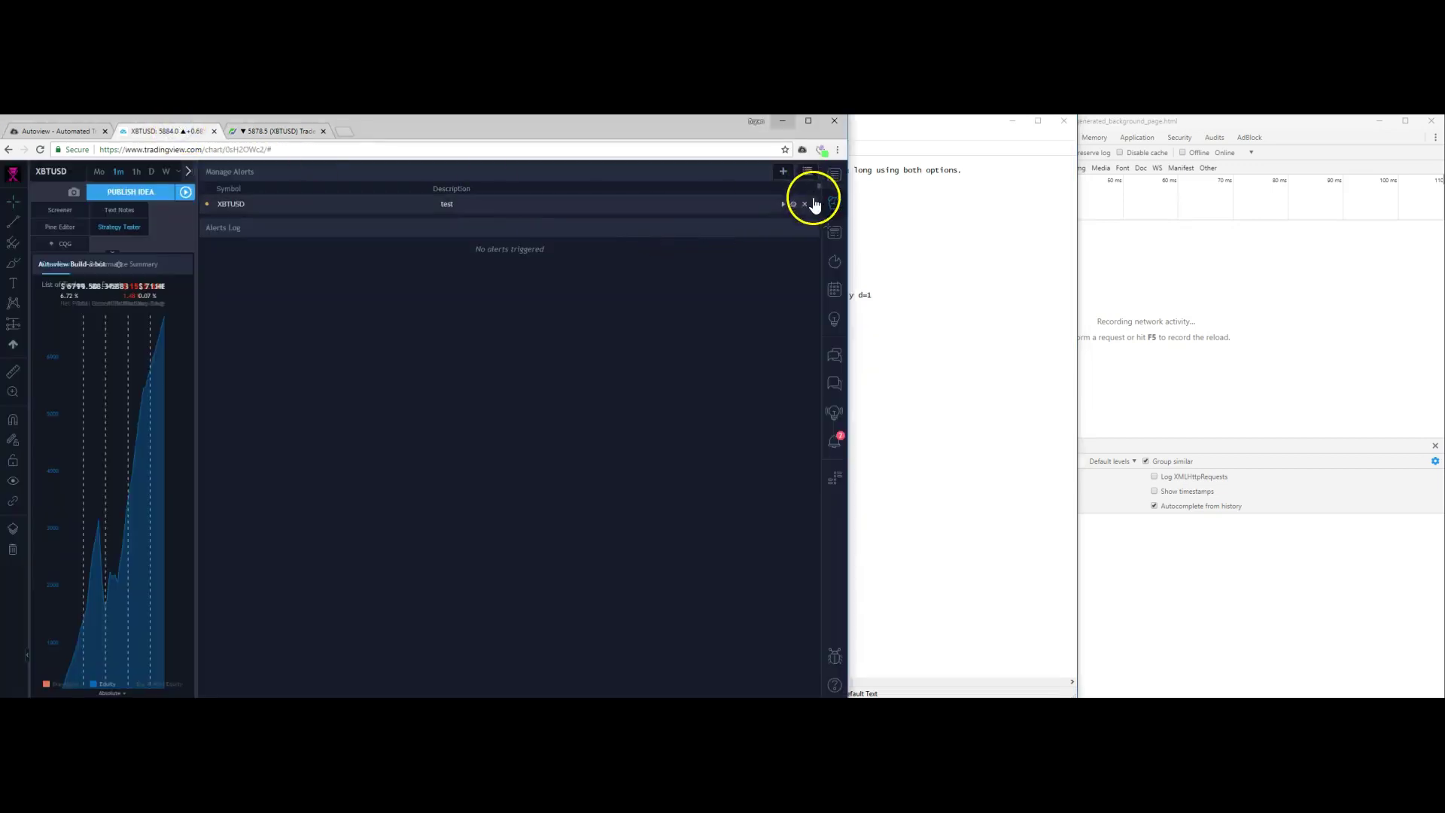
pyautogui.click(795, 205)
pyautogui.hotkey('ctrl', 'a')
pyautogui.hotkey('ctrl', 'v')
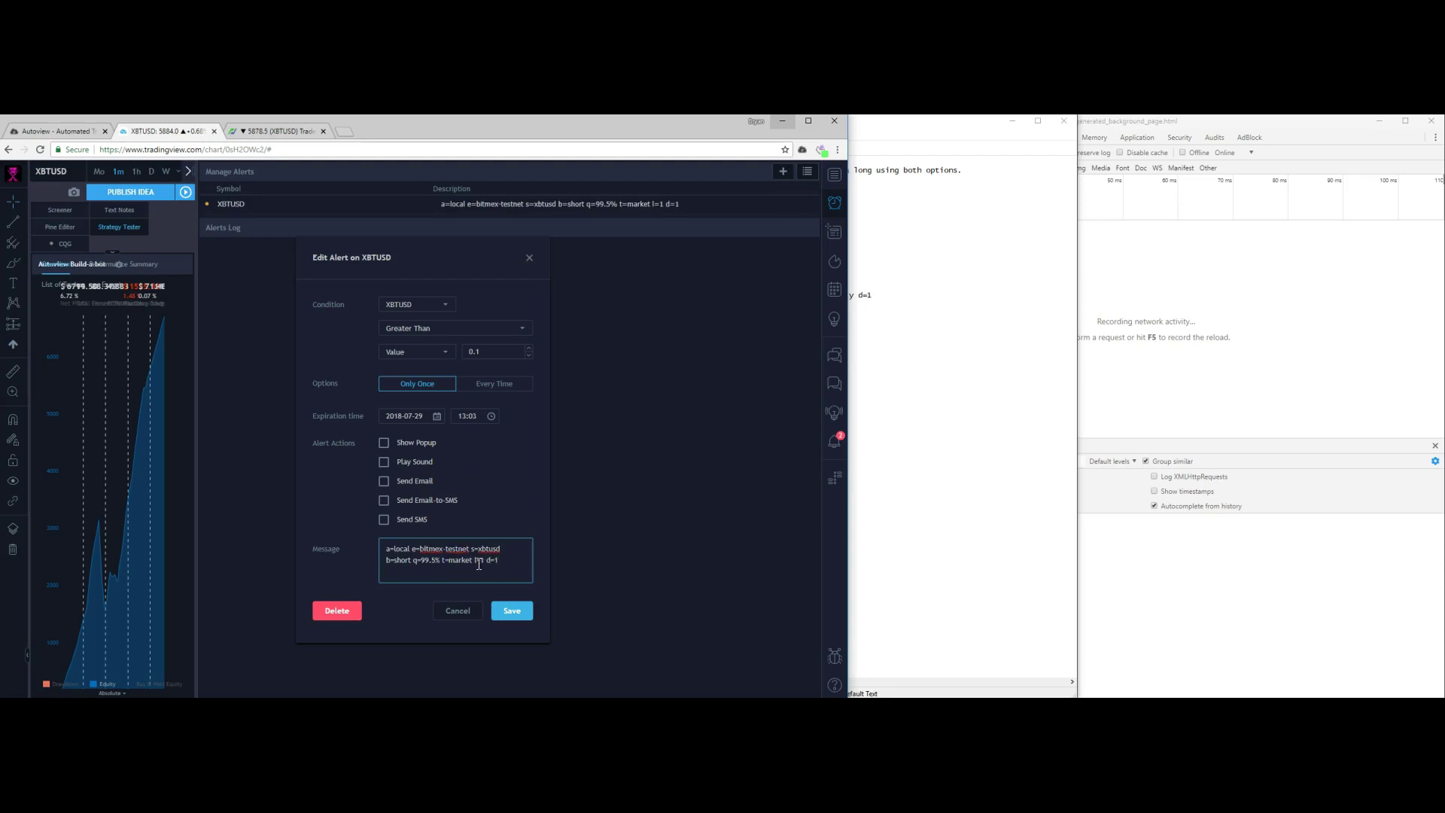
pyautogui.click(517, 618)
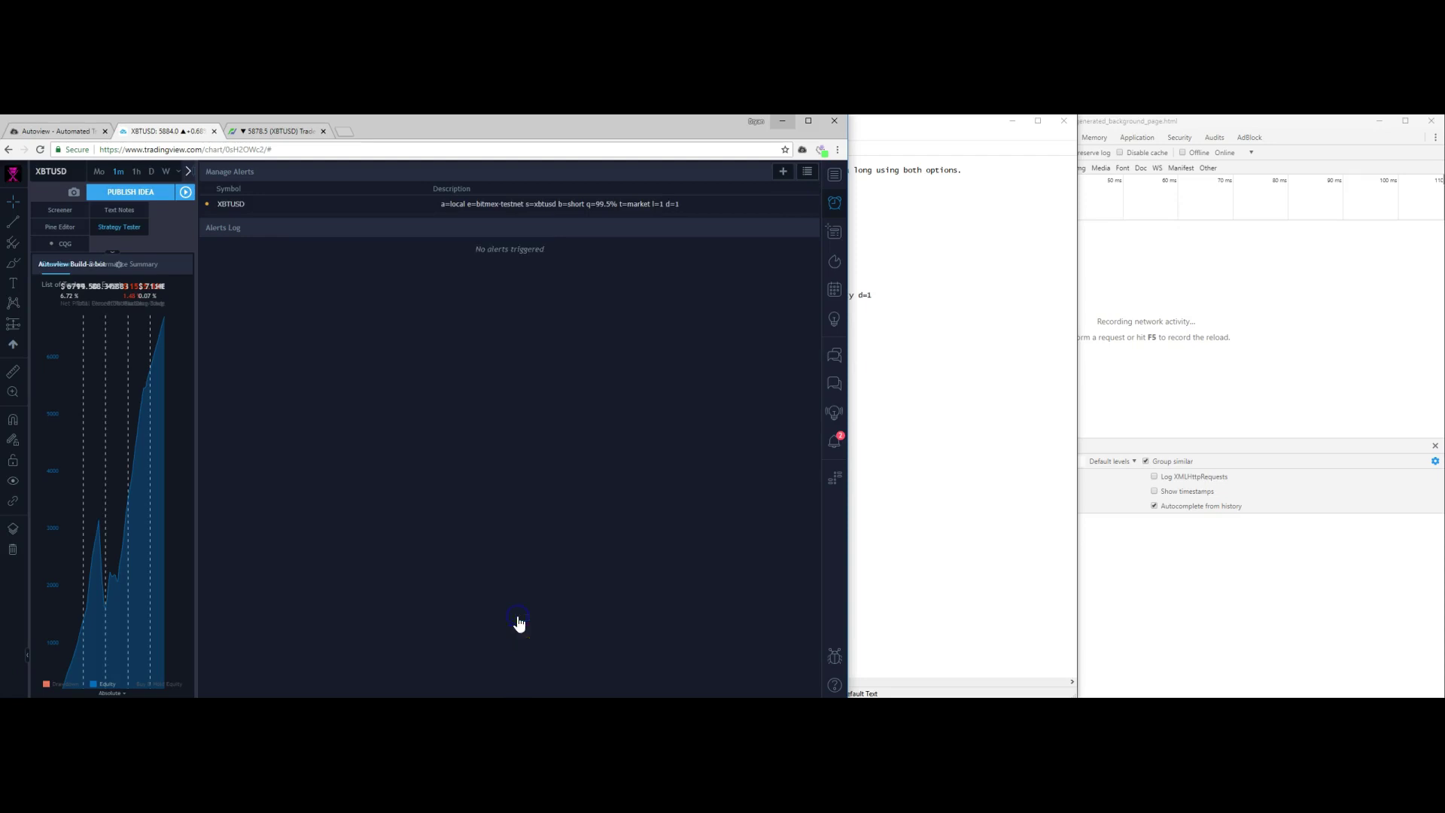
pyautogui.click(1285, 404)
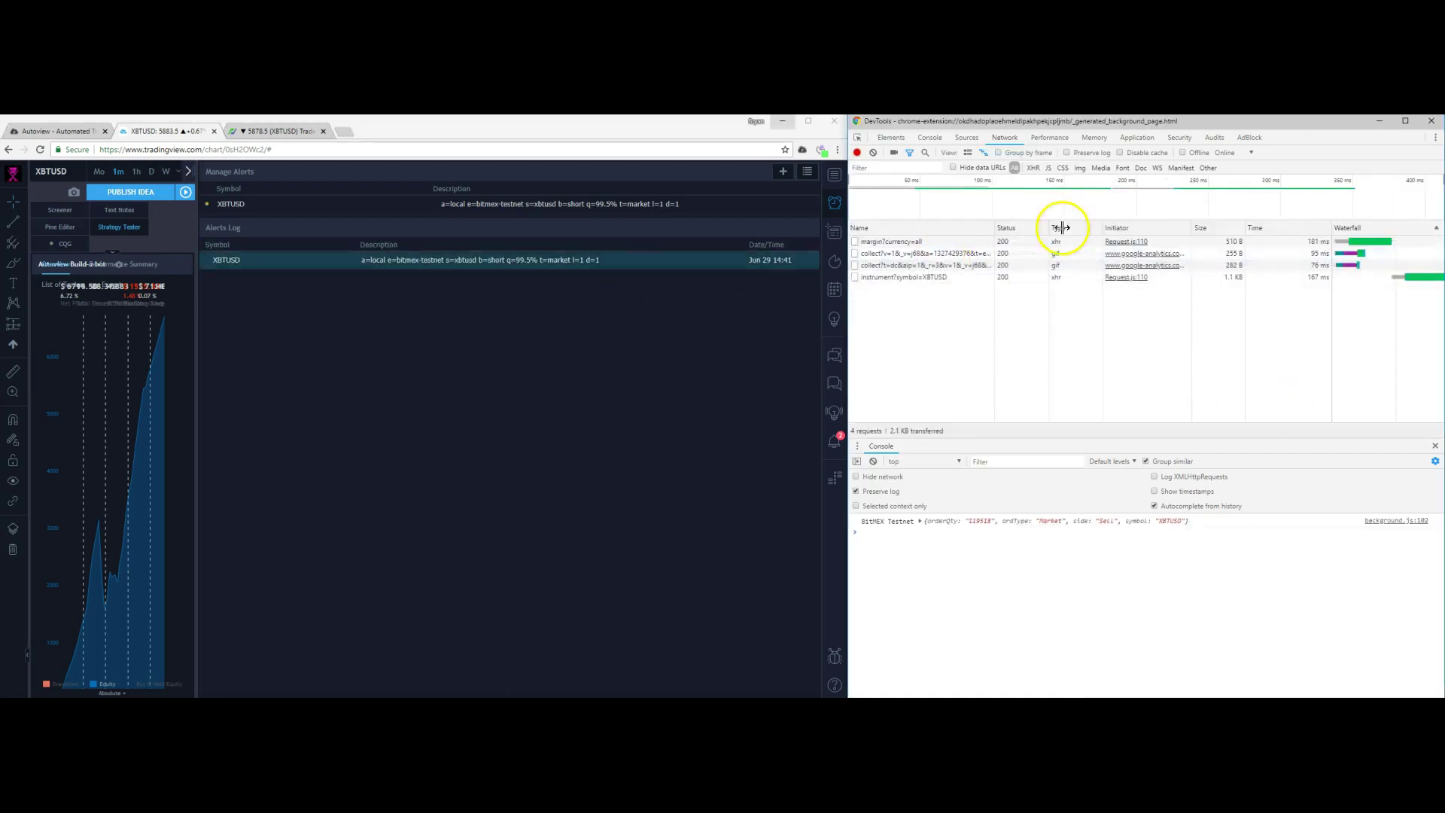
pyautogui.click(921, 520)
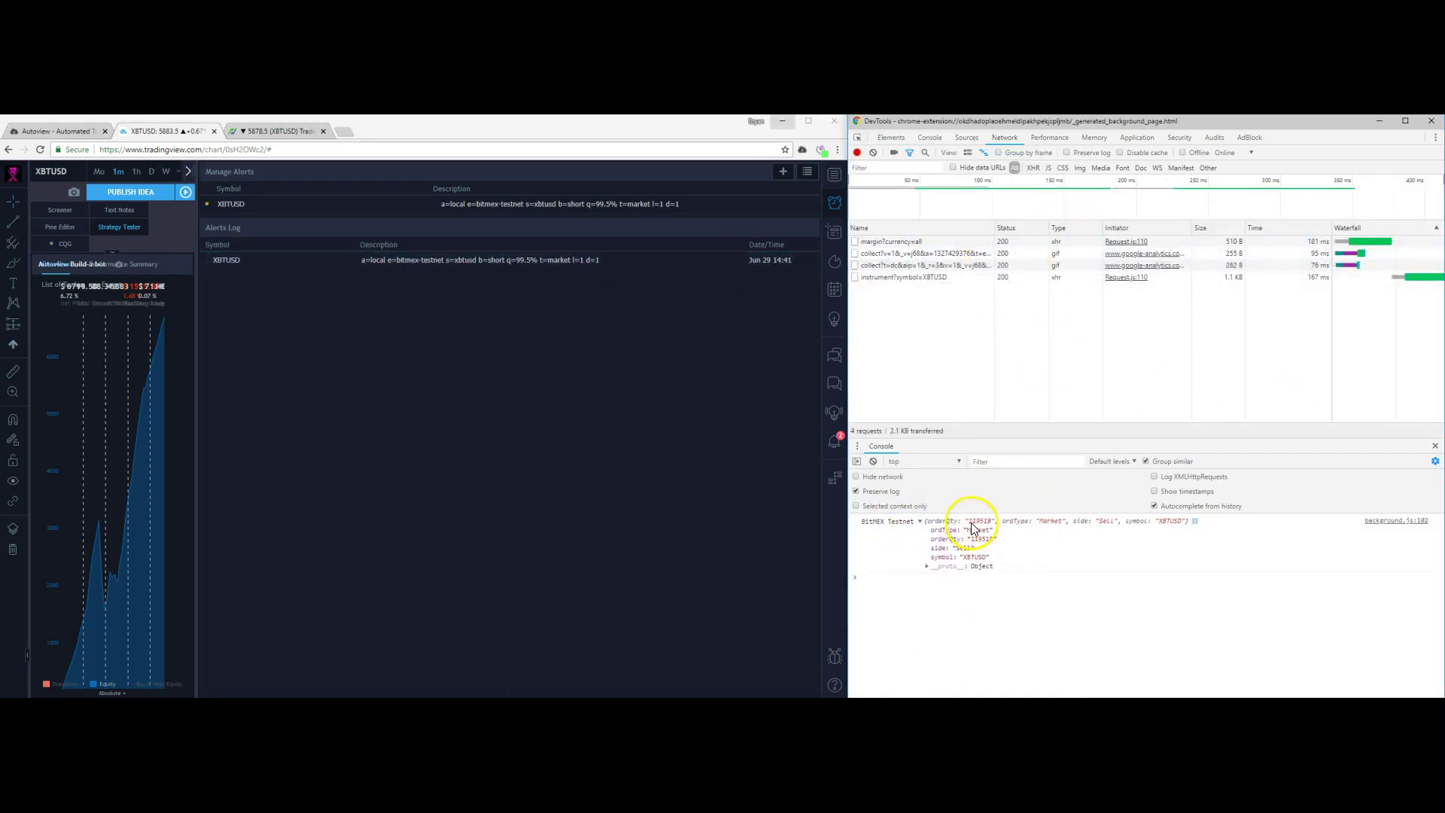
# - Remove d=1 so the alert message ends at l=1, and save it live
pyautogui.click(790, 206)
pyautogui.click(511, 563)
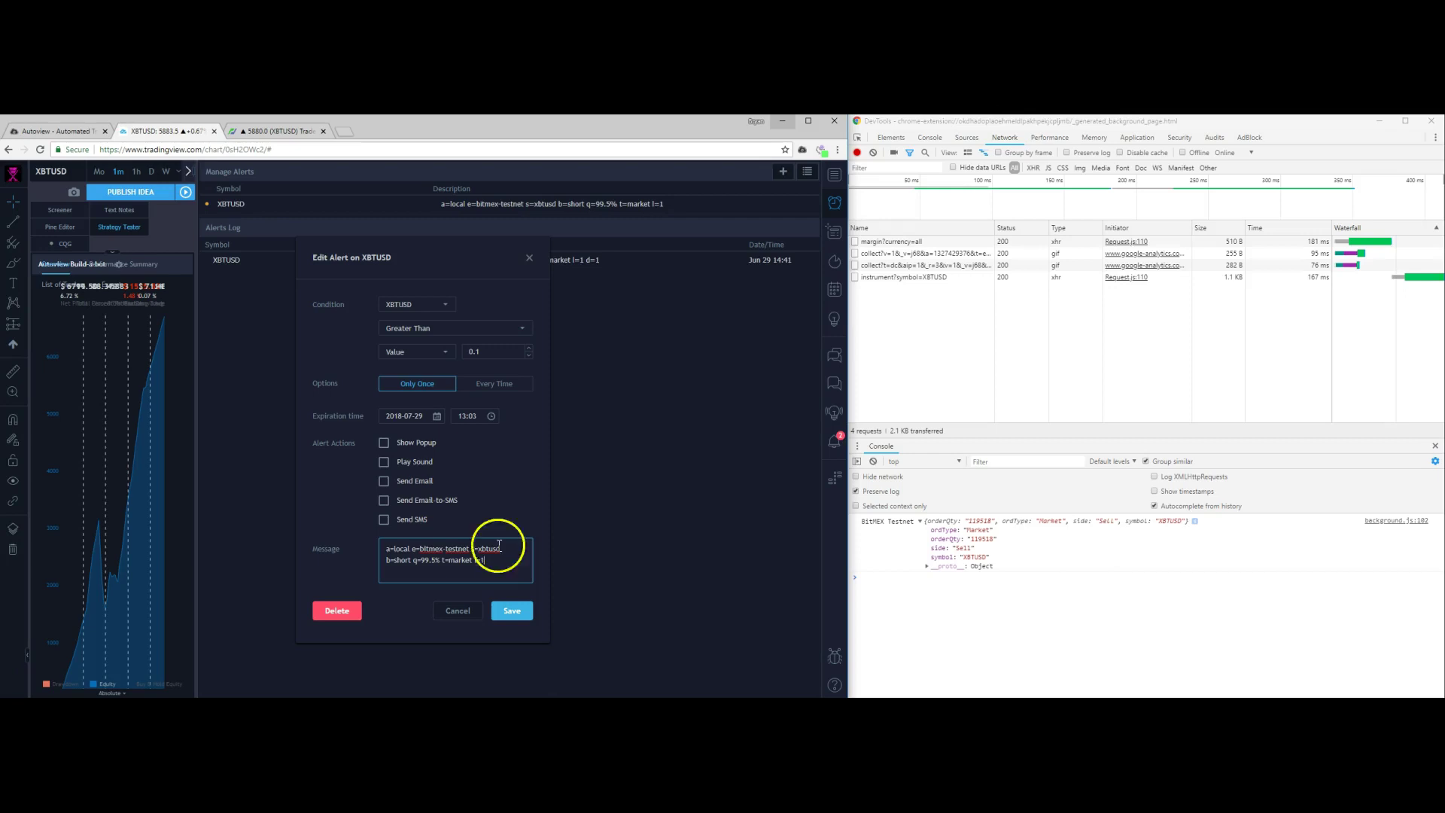
pyautogui.click(505, 612)
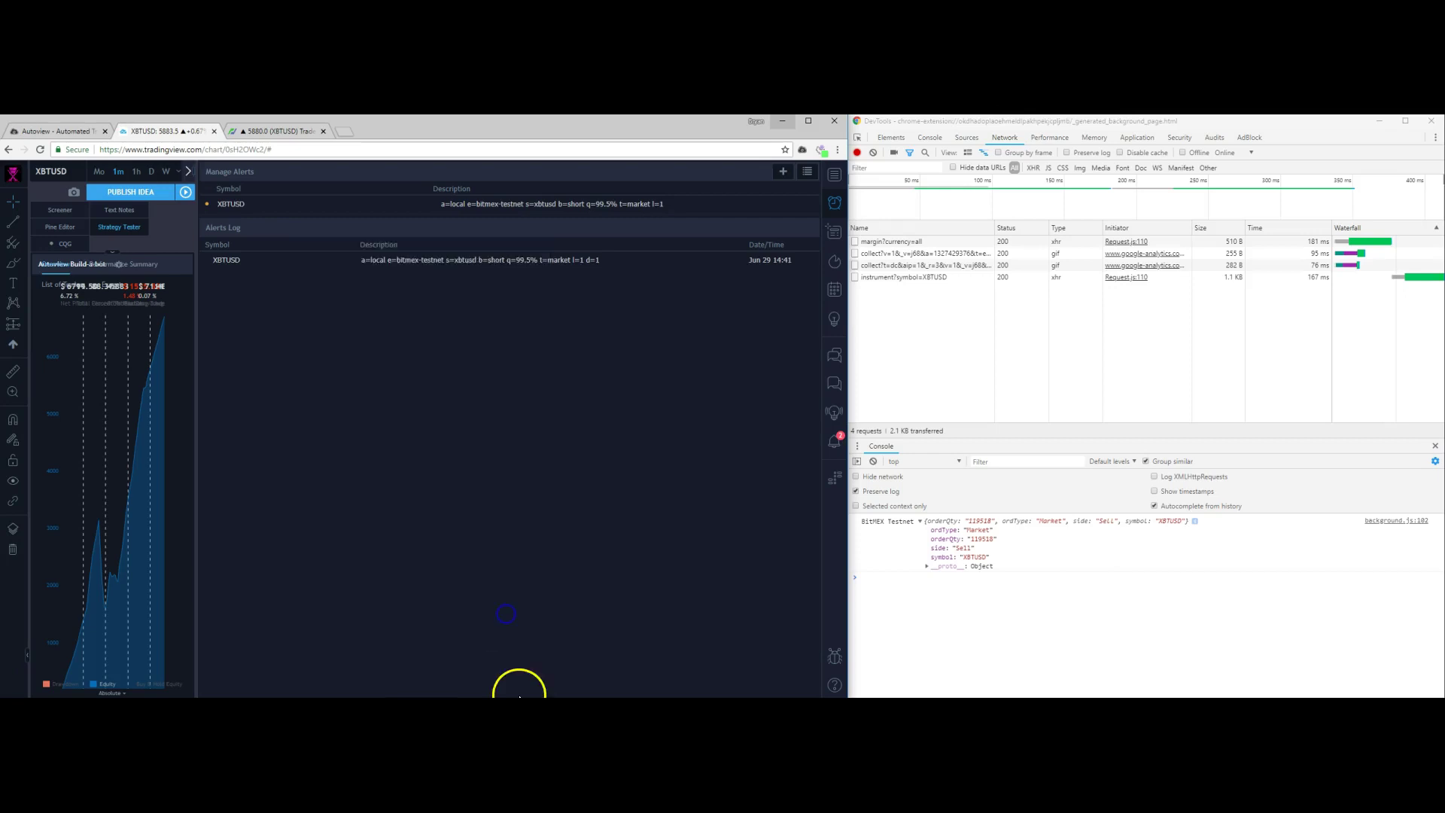
# - View the BitMEX page showing the filled -119,538 XBTUSD short at 5874.06
pyautogui.click(280, 131)
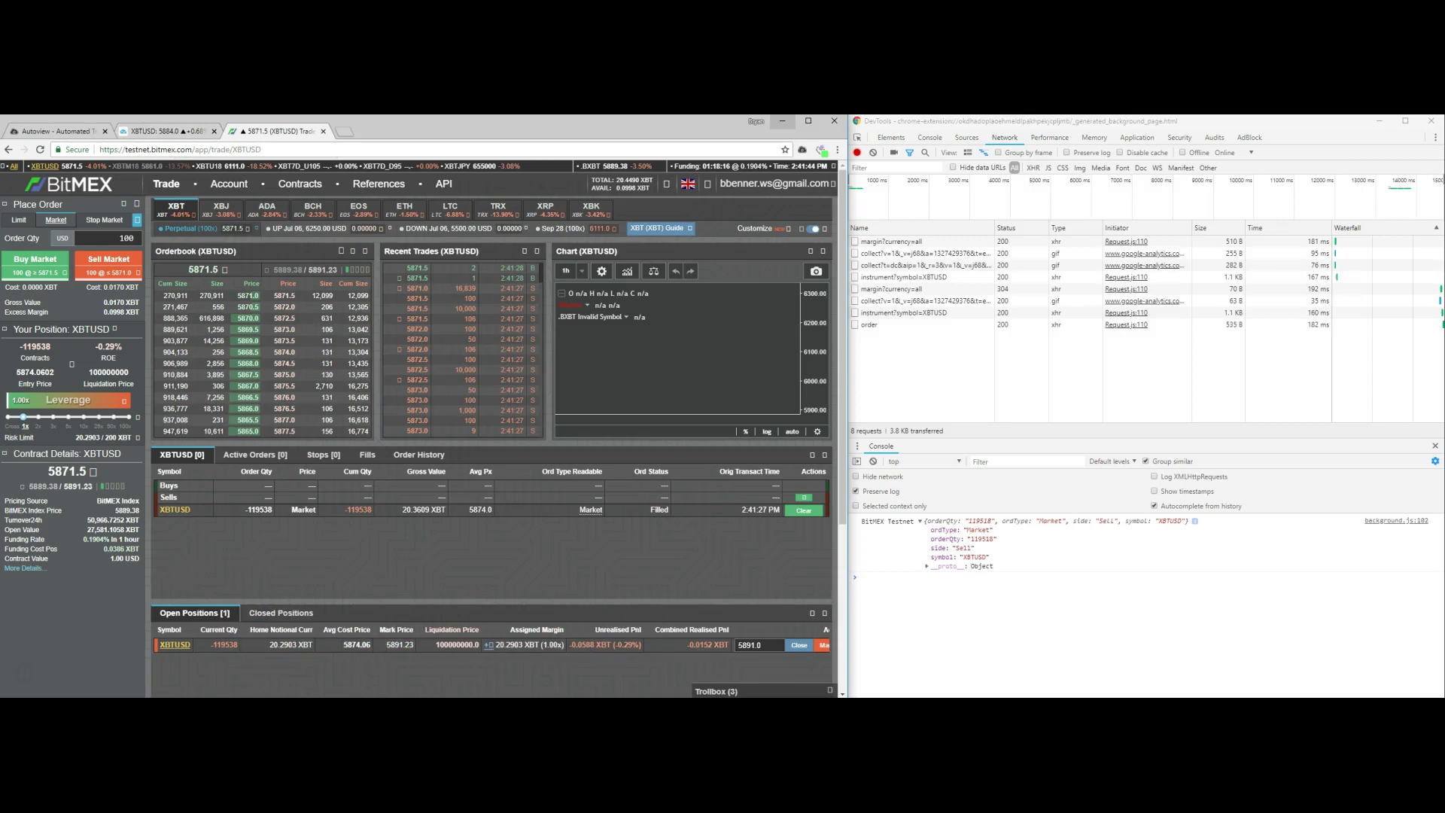
# - Put option 1 lines 9–11 with d=1 into the XBTUSD alert, save, and check the Close and 382-contract Buy logs
pyautogui.hotkey('alt', 'Tab')
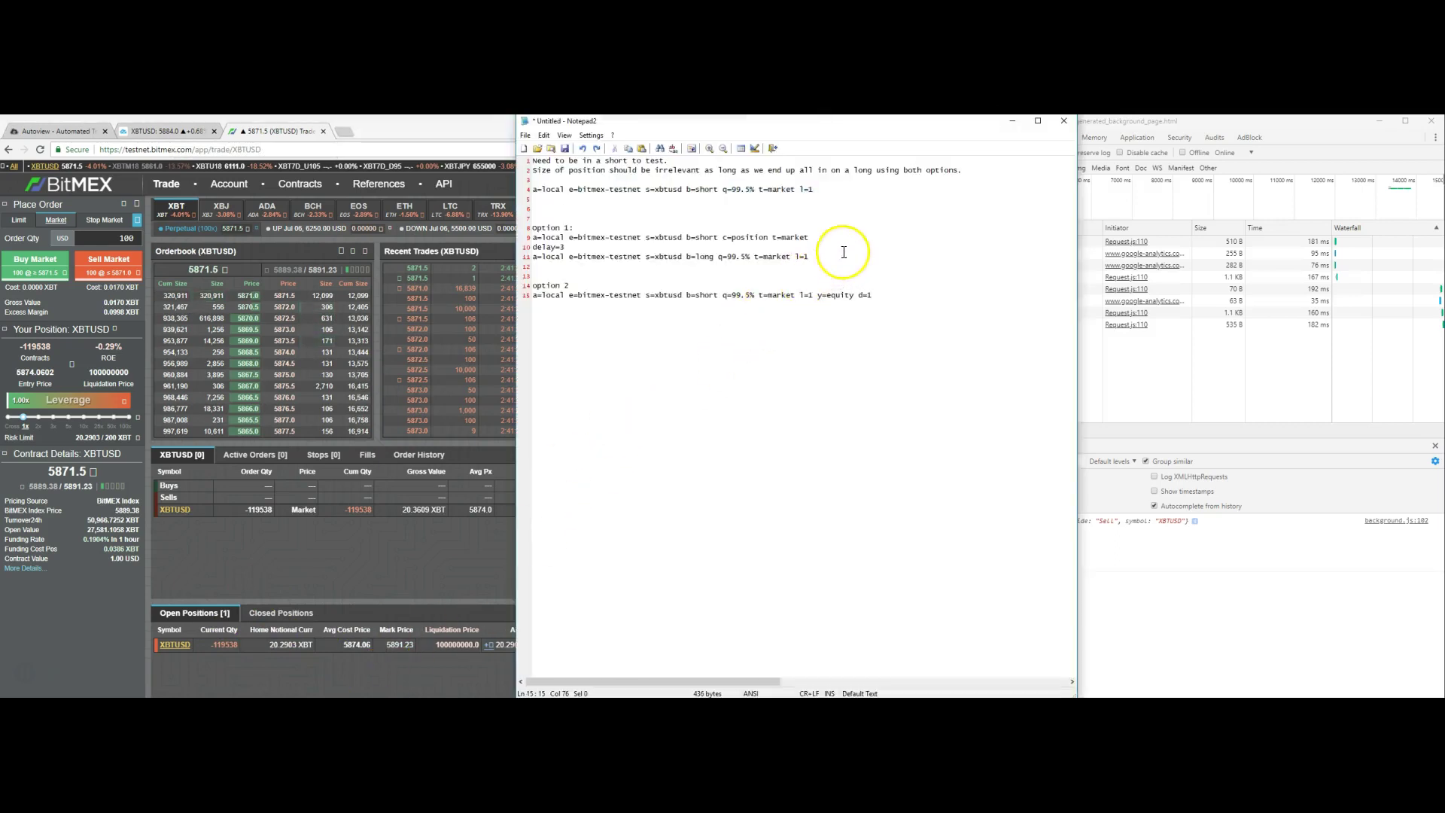
pyautogui.moveTo(841, 254); pyautogui.dragTo(486, 234)
pyautogui.hotkey('ctrl', 'c')
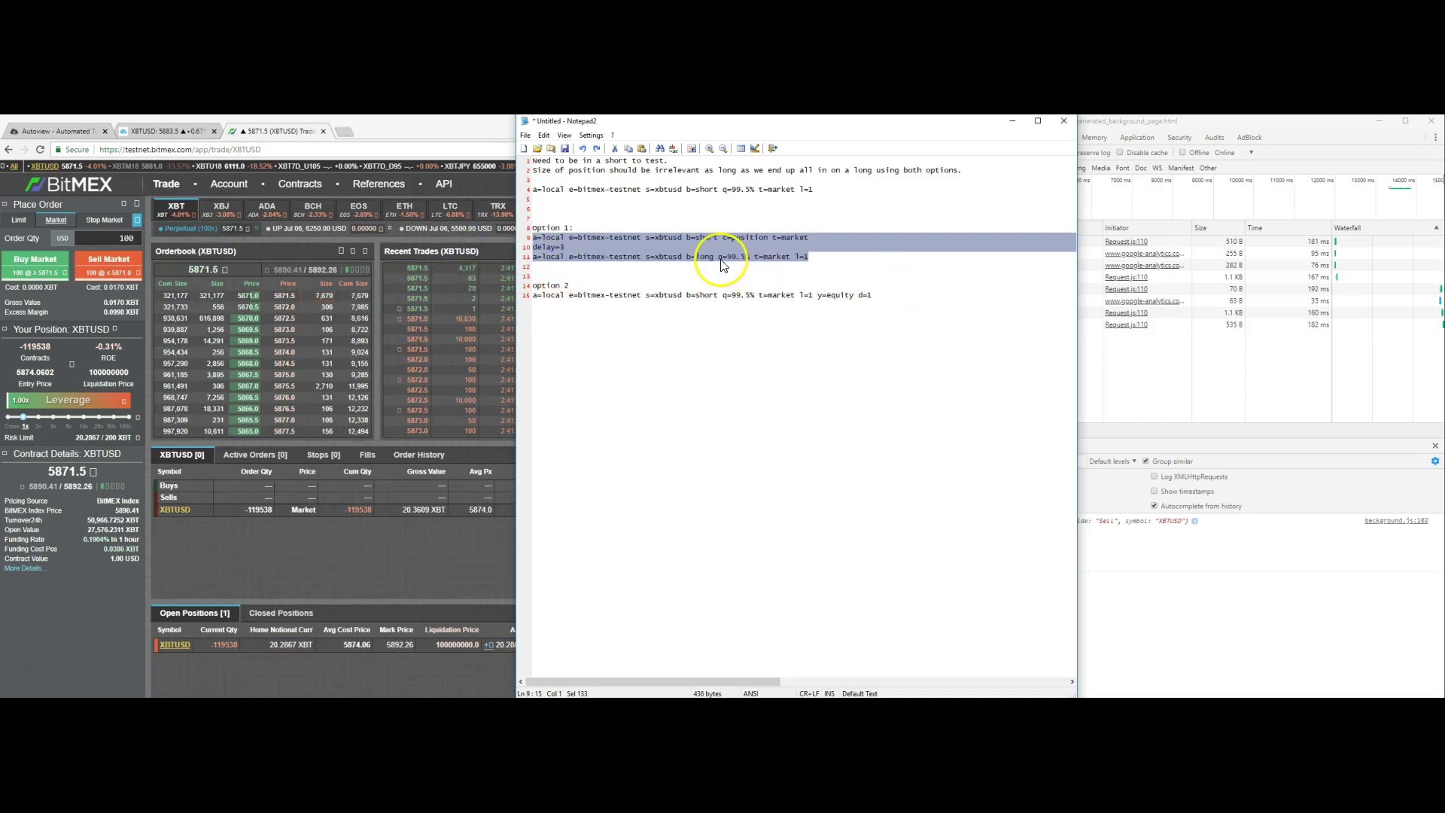
pyautogui.click(129, 131)
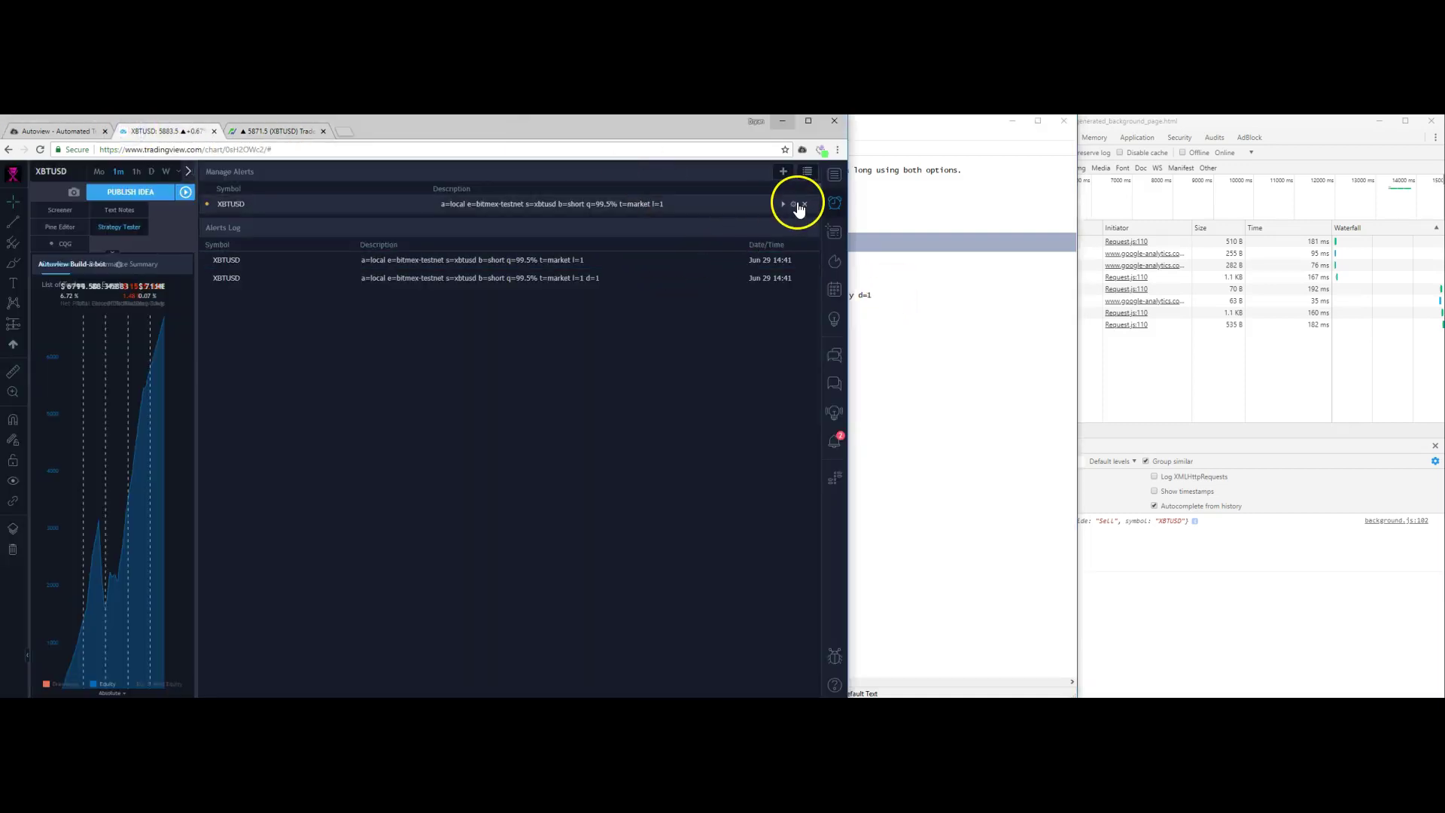
pyautogui.click(793, 204)
pyautogui.click(420, 565)
pyautogui.hotkey('ctrl', 'a')
pyautogui.hotkey('ctrl', 'v')
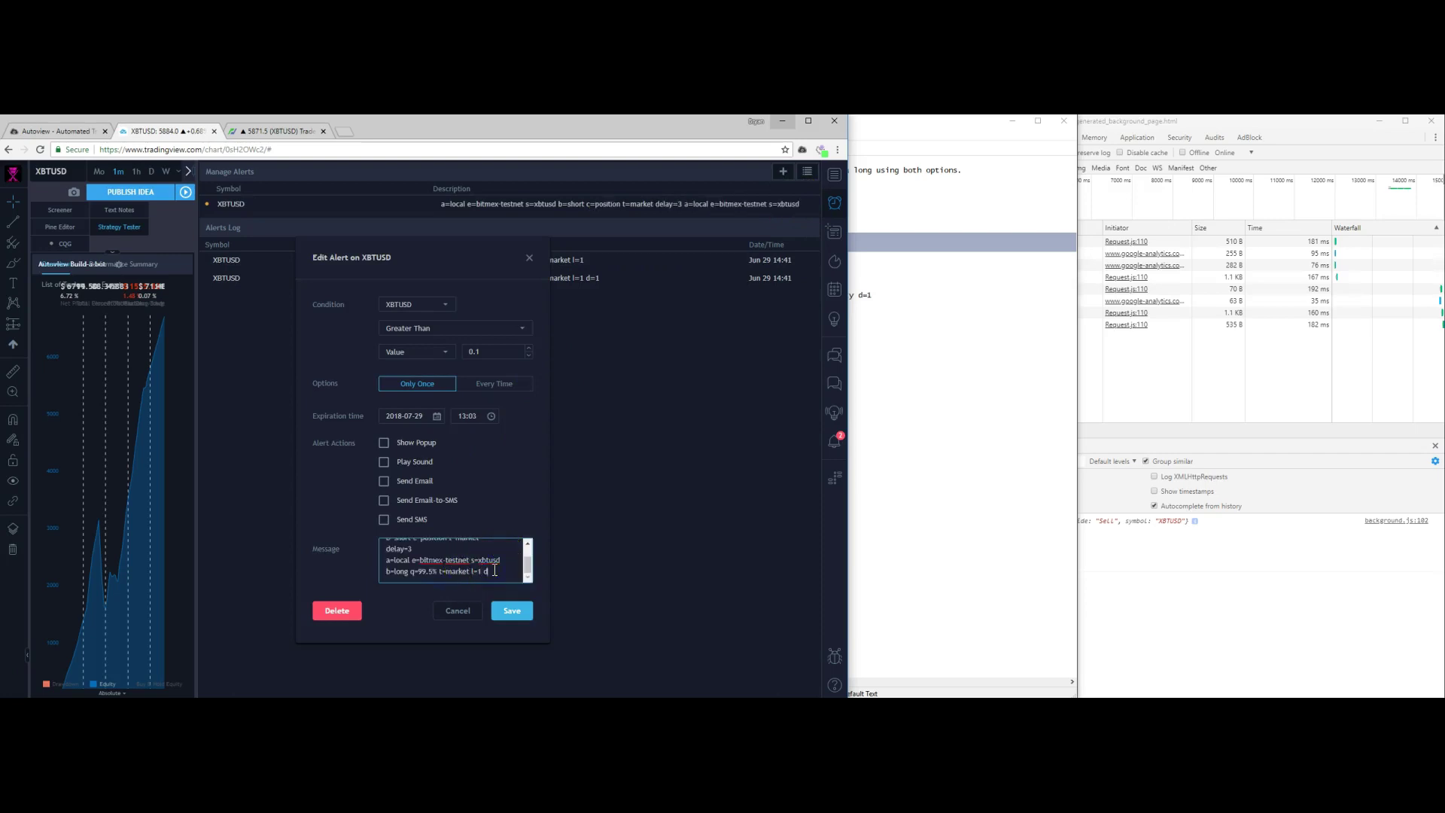
pyautogui.scroll(2, 494, 570)
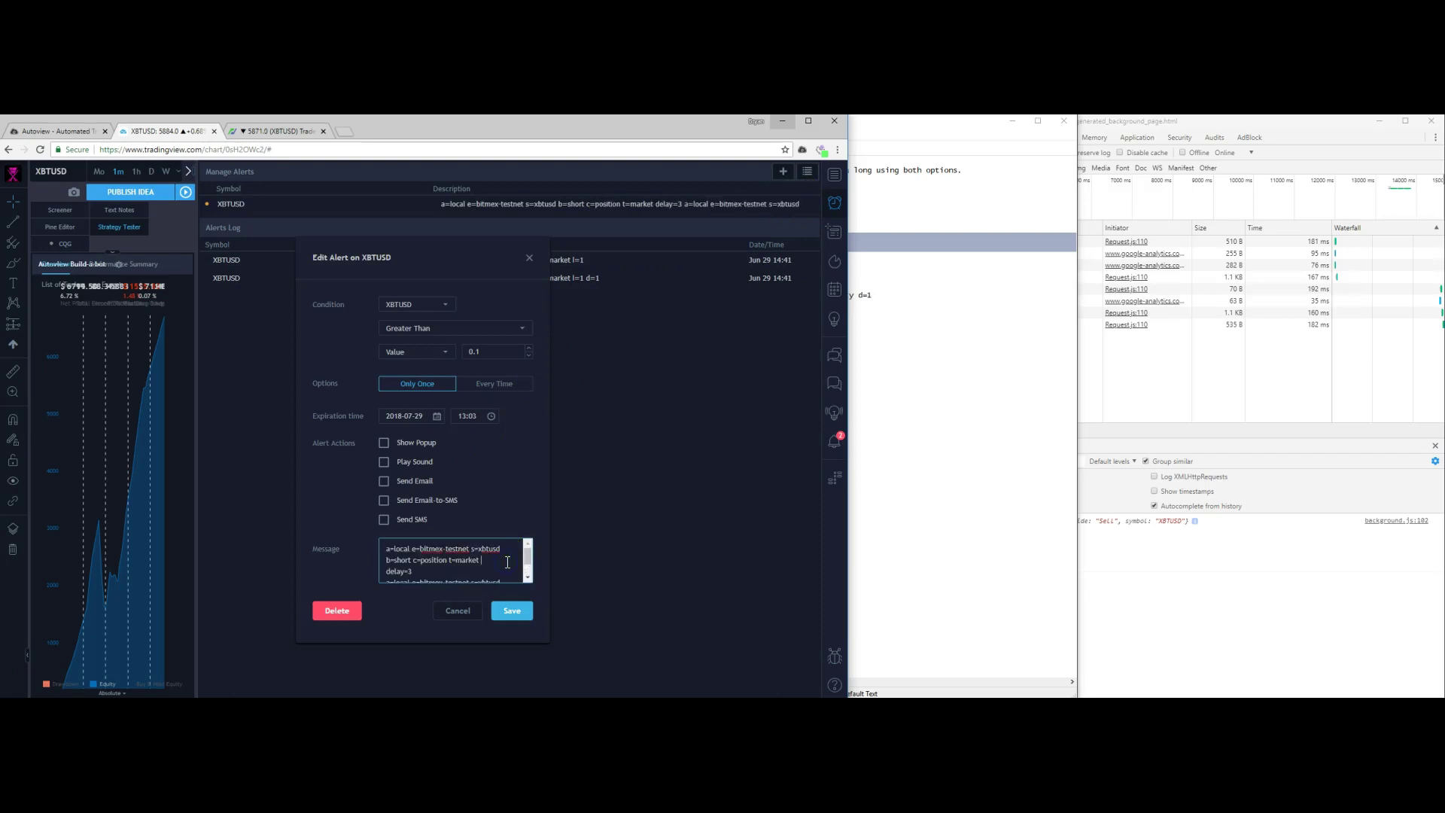
pyautogui.click(518, 609)
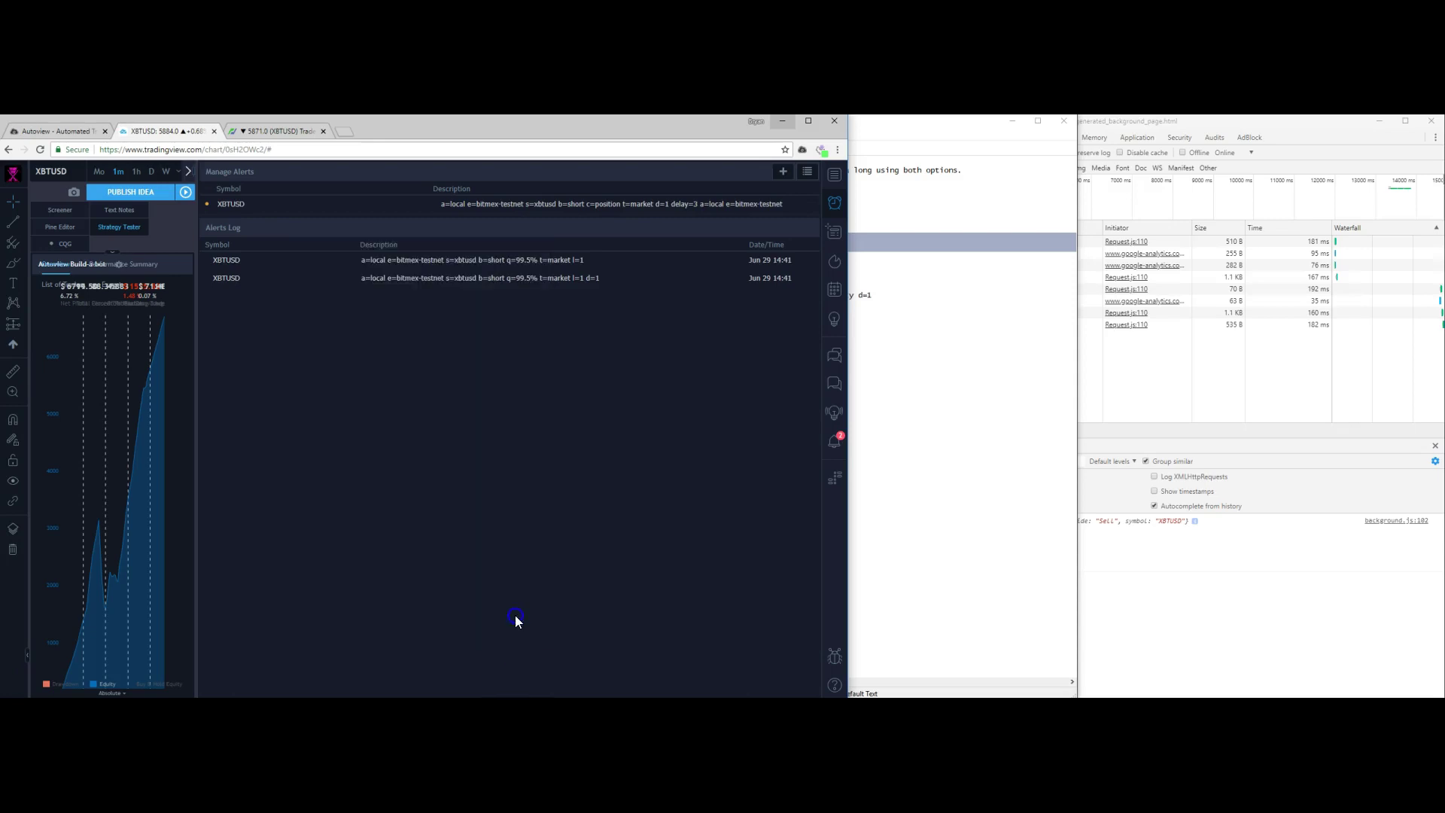
pyautogui.hotkey('alt', 'Tab')
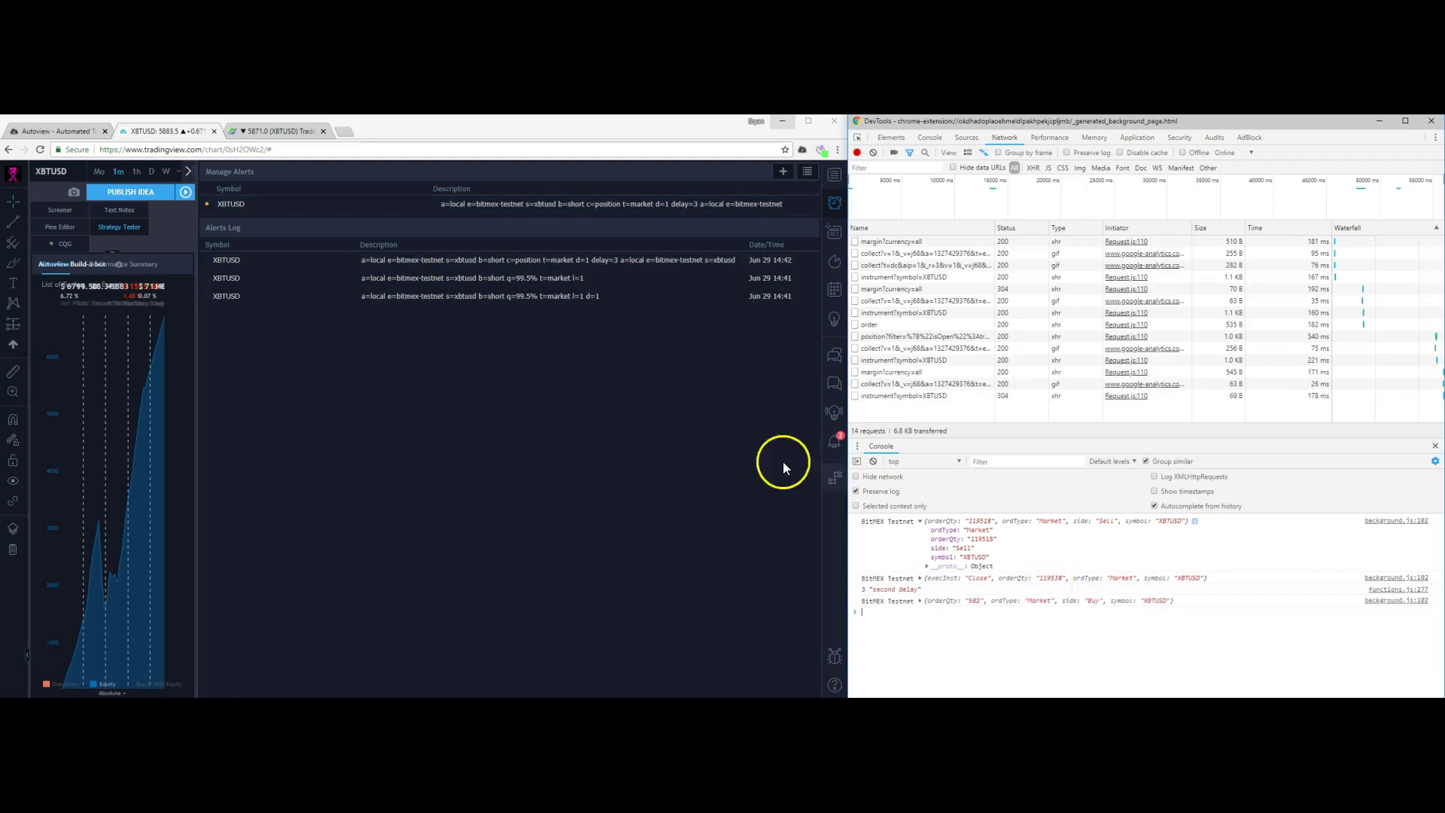
pyautogui.click(259, 134)
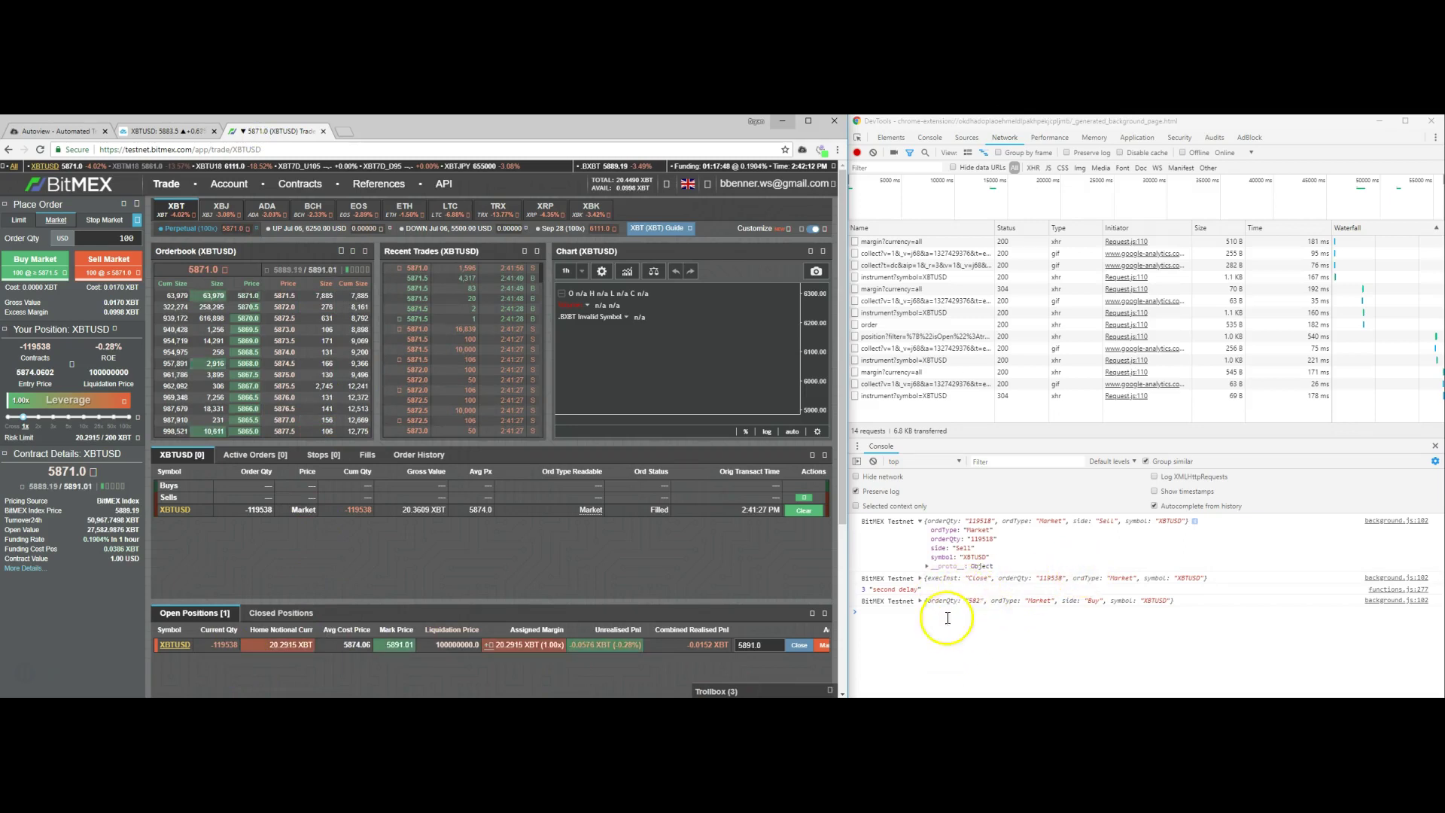
# - Save the option 1 alert live and watch BitMEX flip the position to long
pyautogui.click(170, 130)
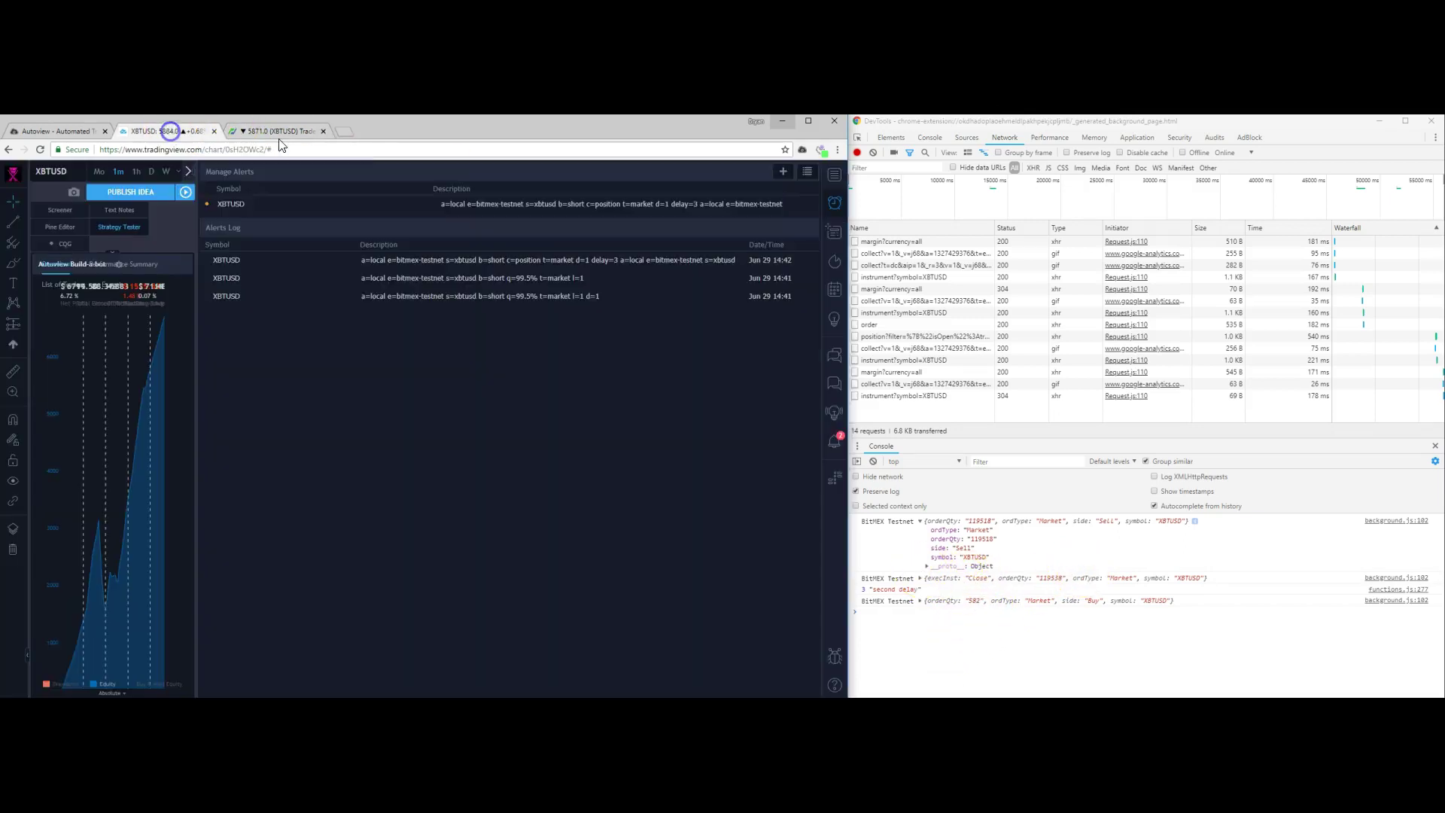
pyautogui.click(795, 206)
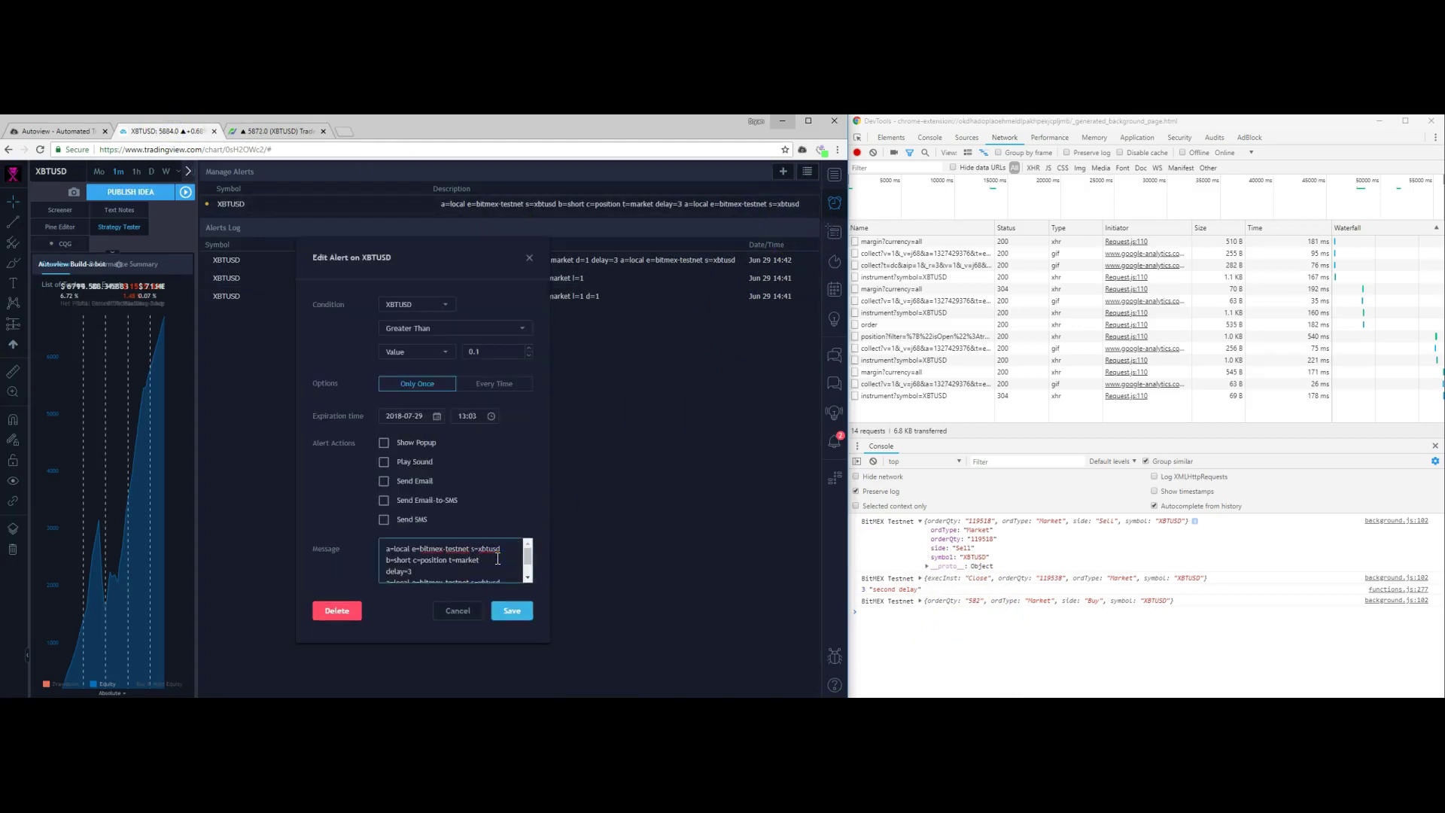
pyautogui.click(511, 613)
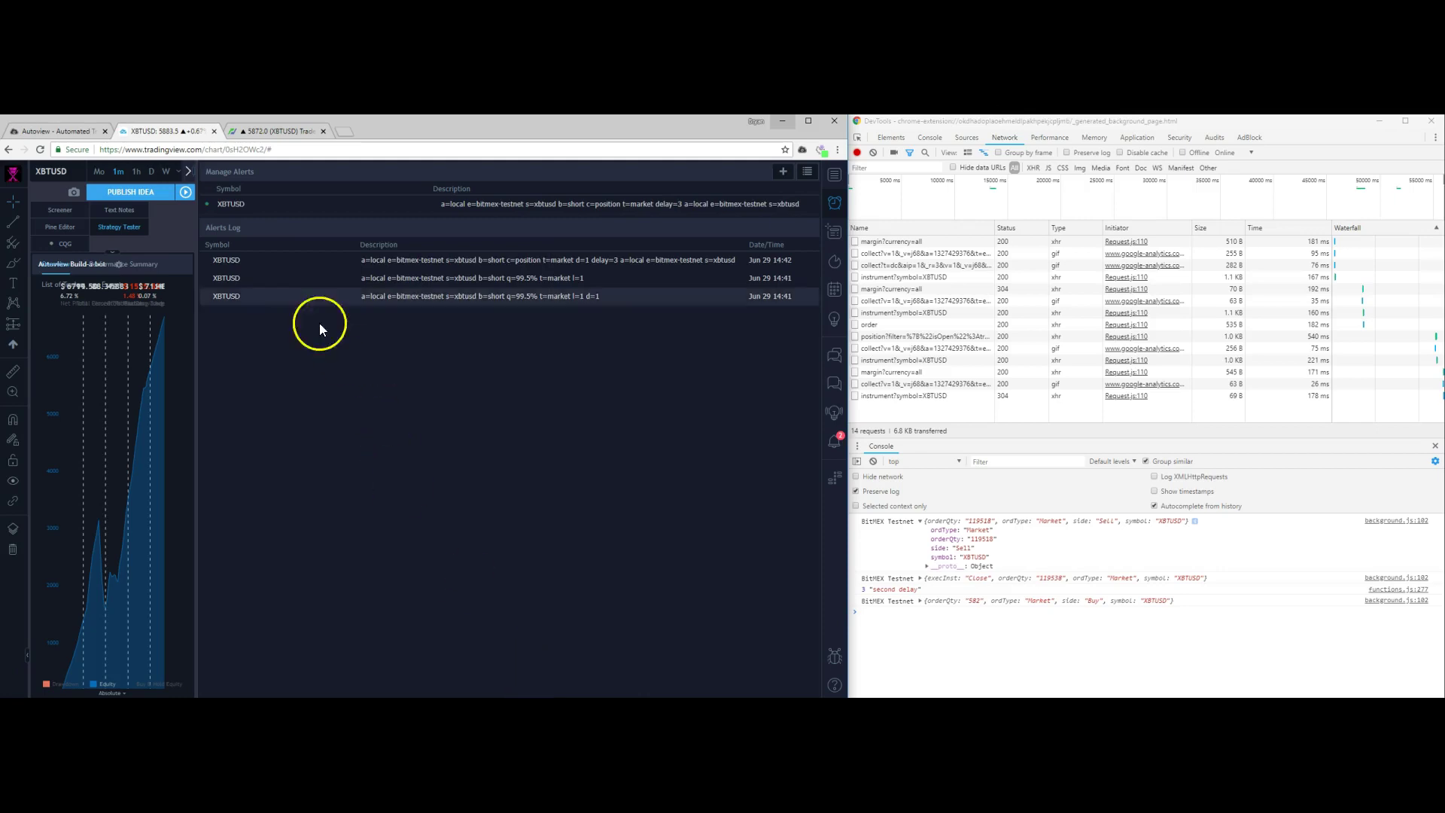
pyautogui.click(283, 131)
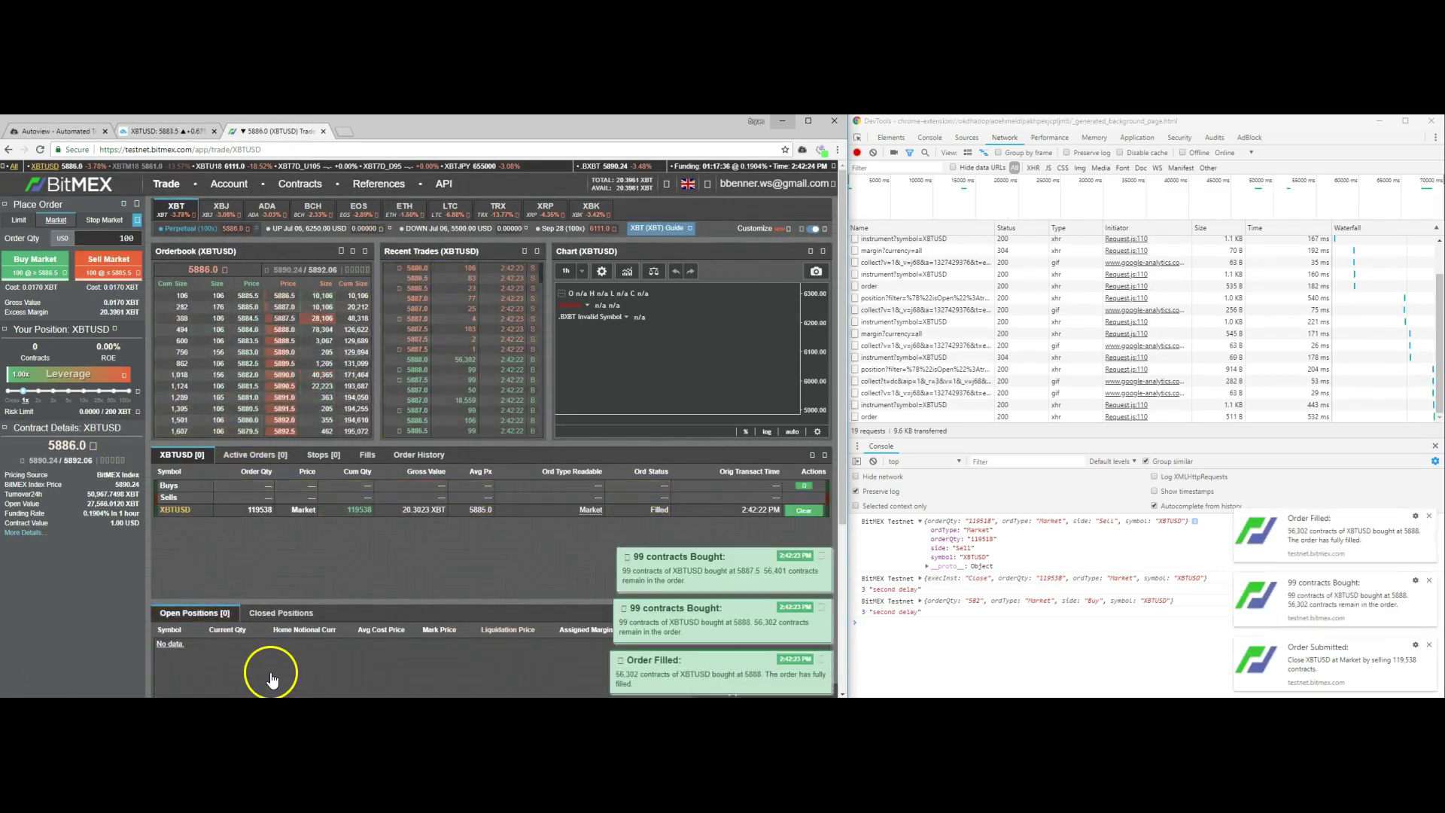
pyautogui.click(192, 132)
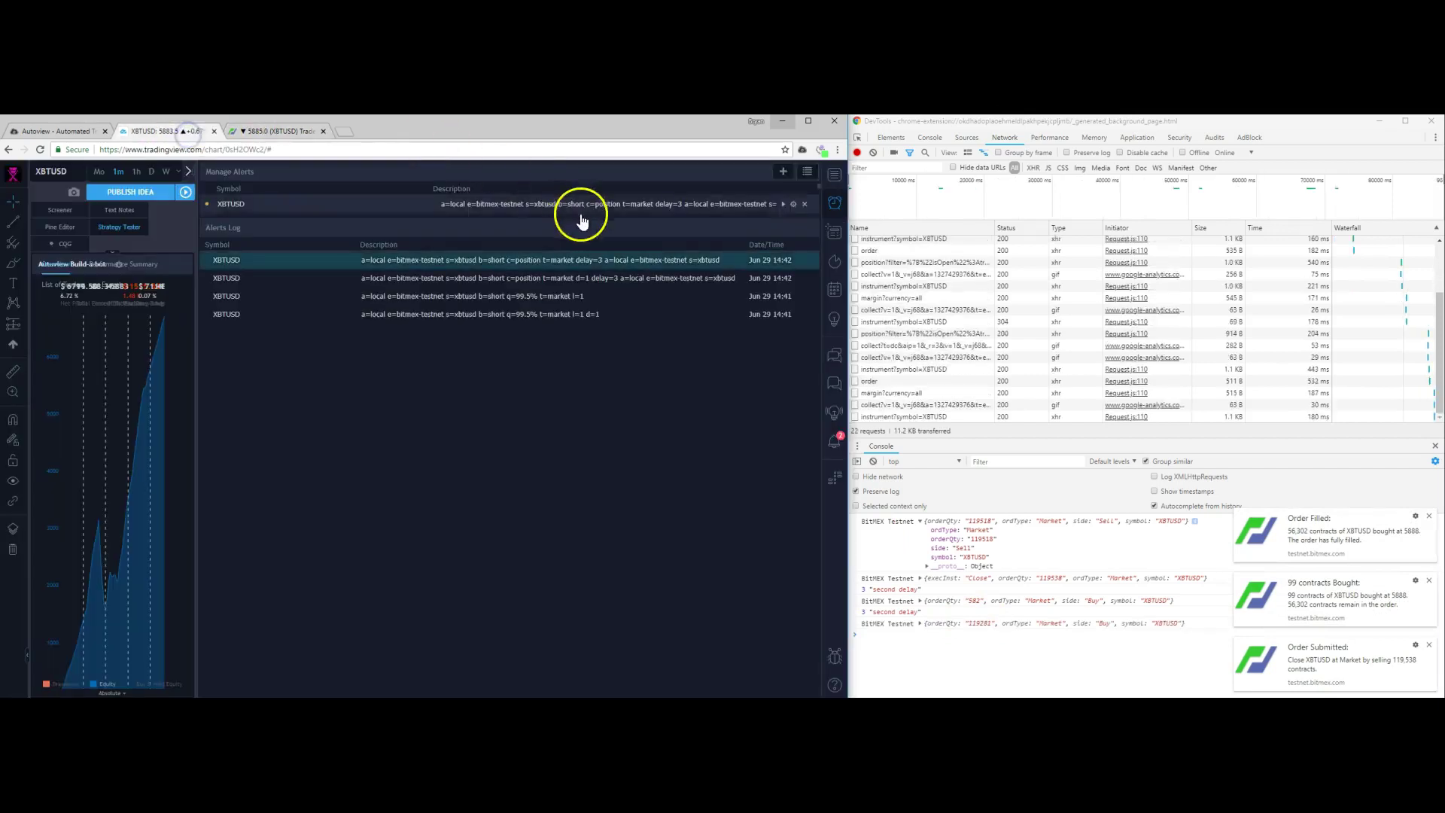
# - Replace the alert message with 'b=short q=99.5% t=market l=1', save, and confirm BitMEX shorts -119,230
pyautogui.hotkey('alt', 'Tab')
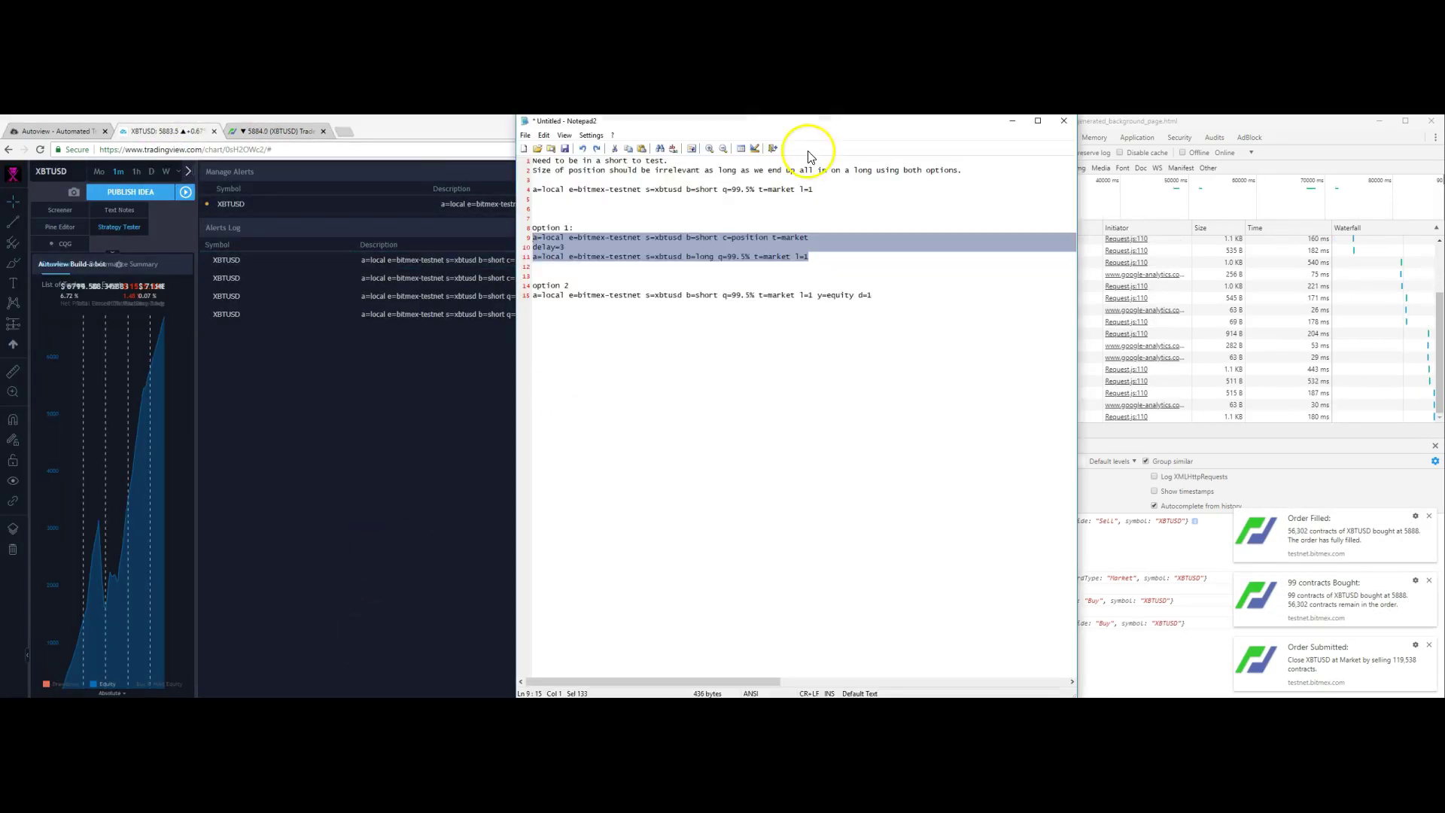
pyautogui.moveTo(819, 192); pyautogui.dragTo(532, 191)
pyautogui.hotkey('ctrl', 'c')
pyautogui.click(389, 222)
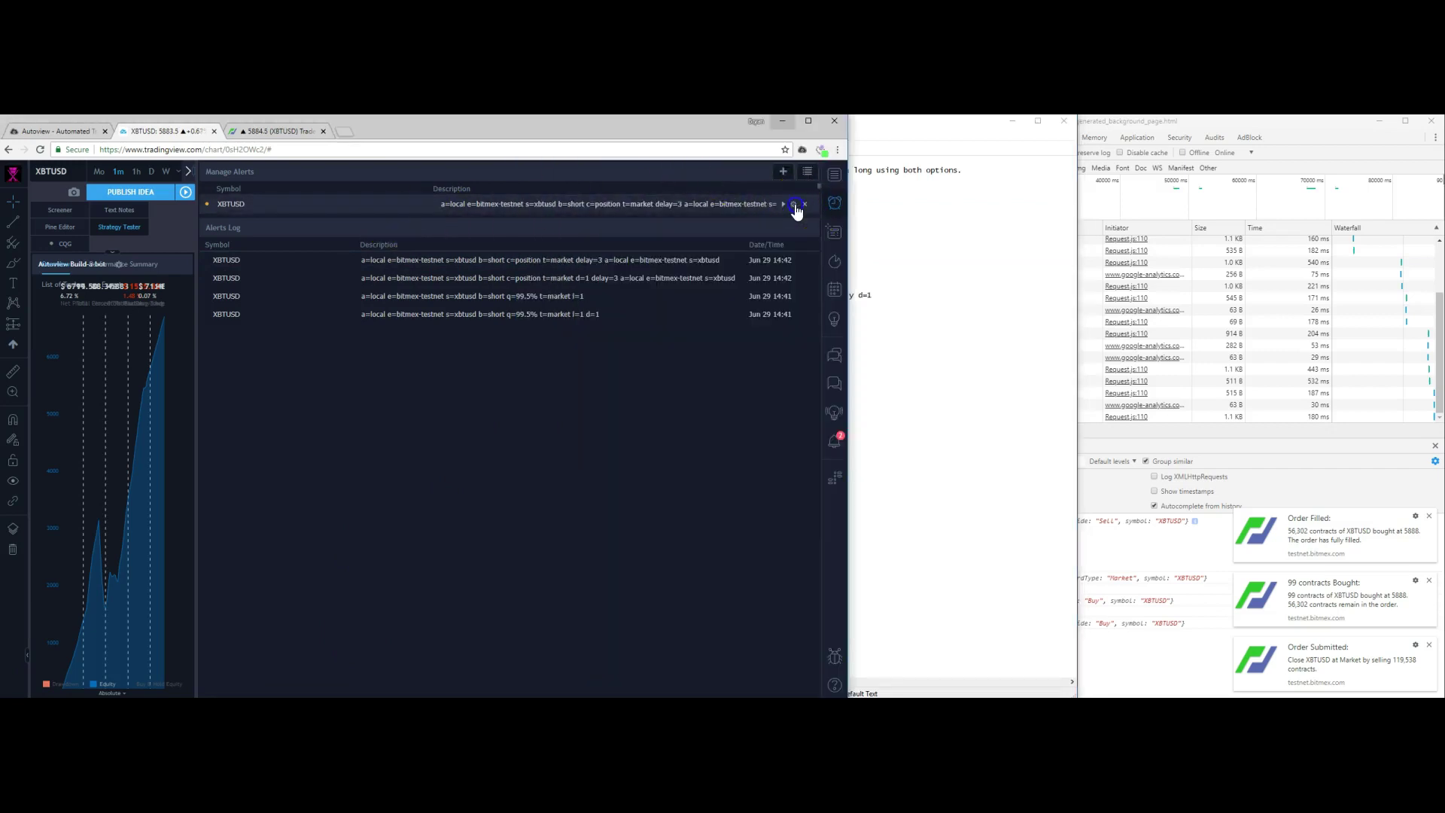
pyautogui.click(794, 207)
pyautogui.moveTo(406, 612); pyautogui.dragTo(388, 546)
pyautogui.hotkey('ctrl', 'v')
pyautogui.click(509, 612)
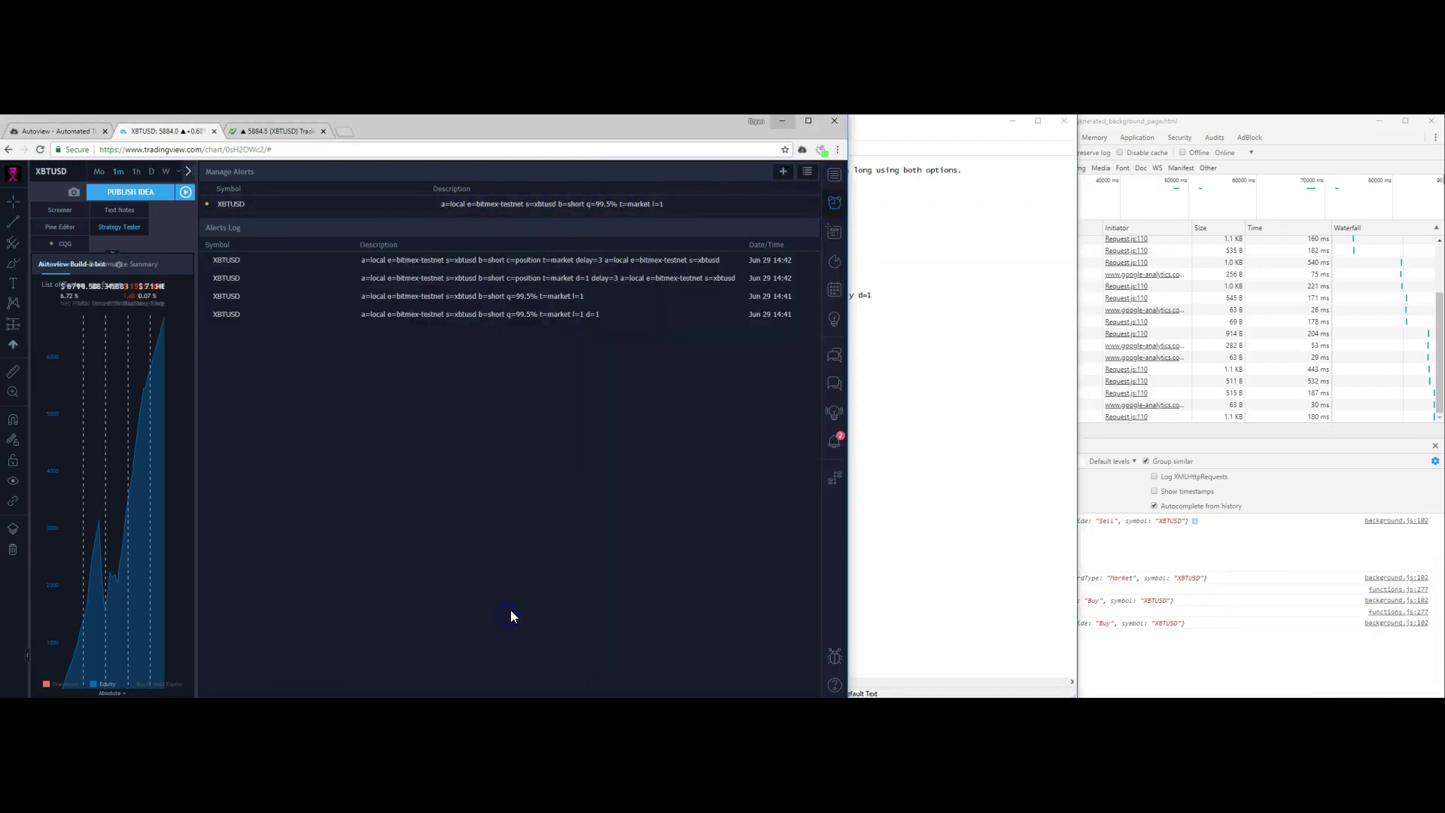
pyautogui.click(299, 129)
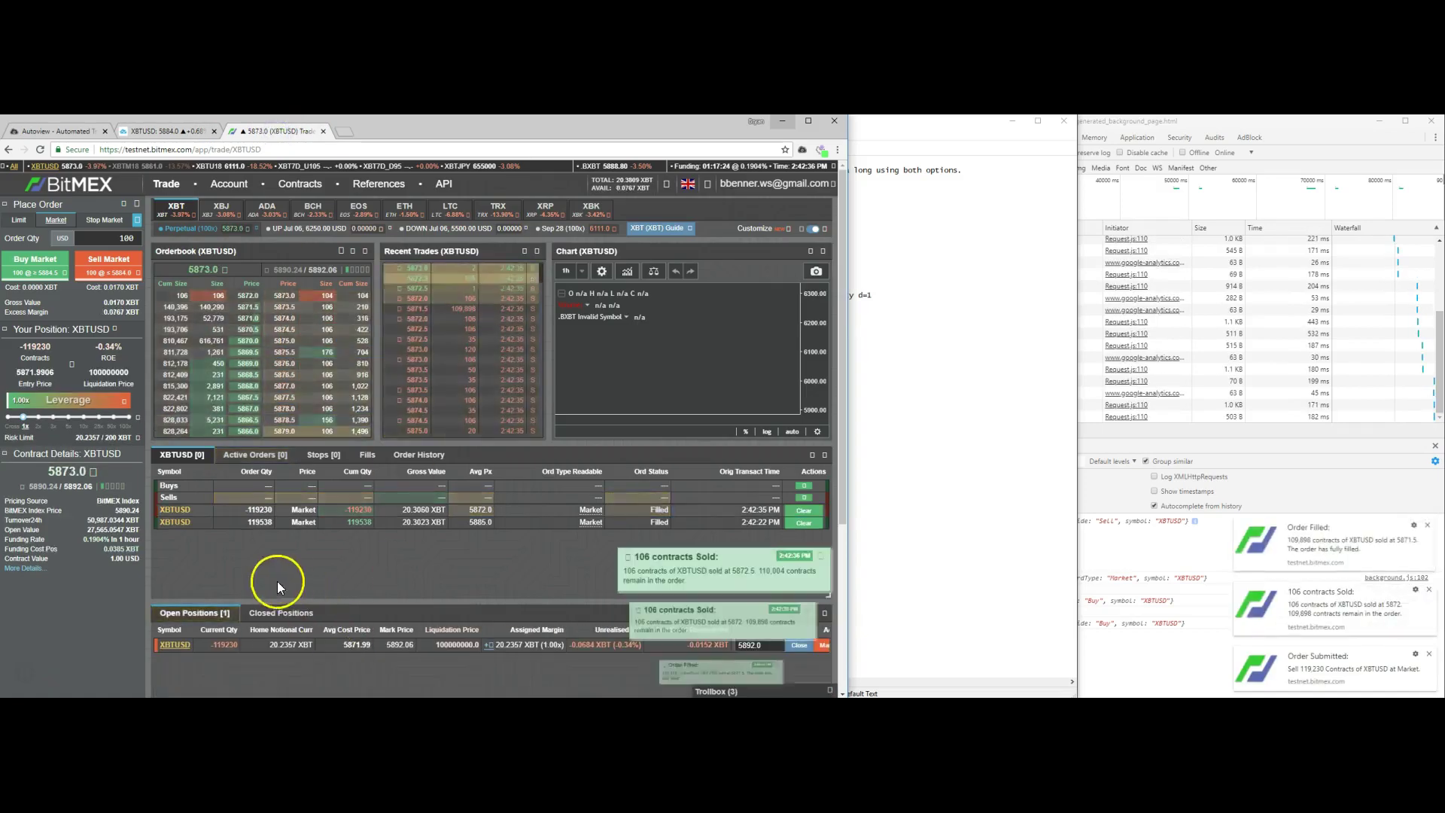
pyautogui.click(944, 498)
pyautogui.moveTo(809, 257); pyautogui.dragTo(525, 242)
# - Paste the option 1 close, delay 3, long sequence into the alert and save; BitMEX ends long 118,849
pyautogui.click(152, 131)
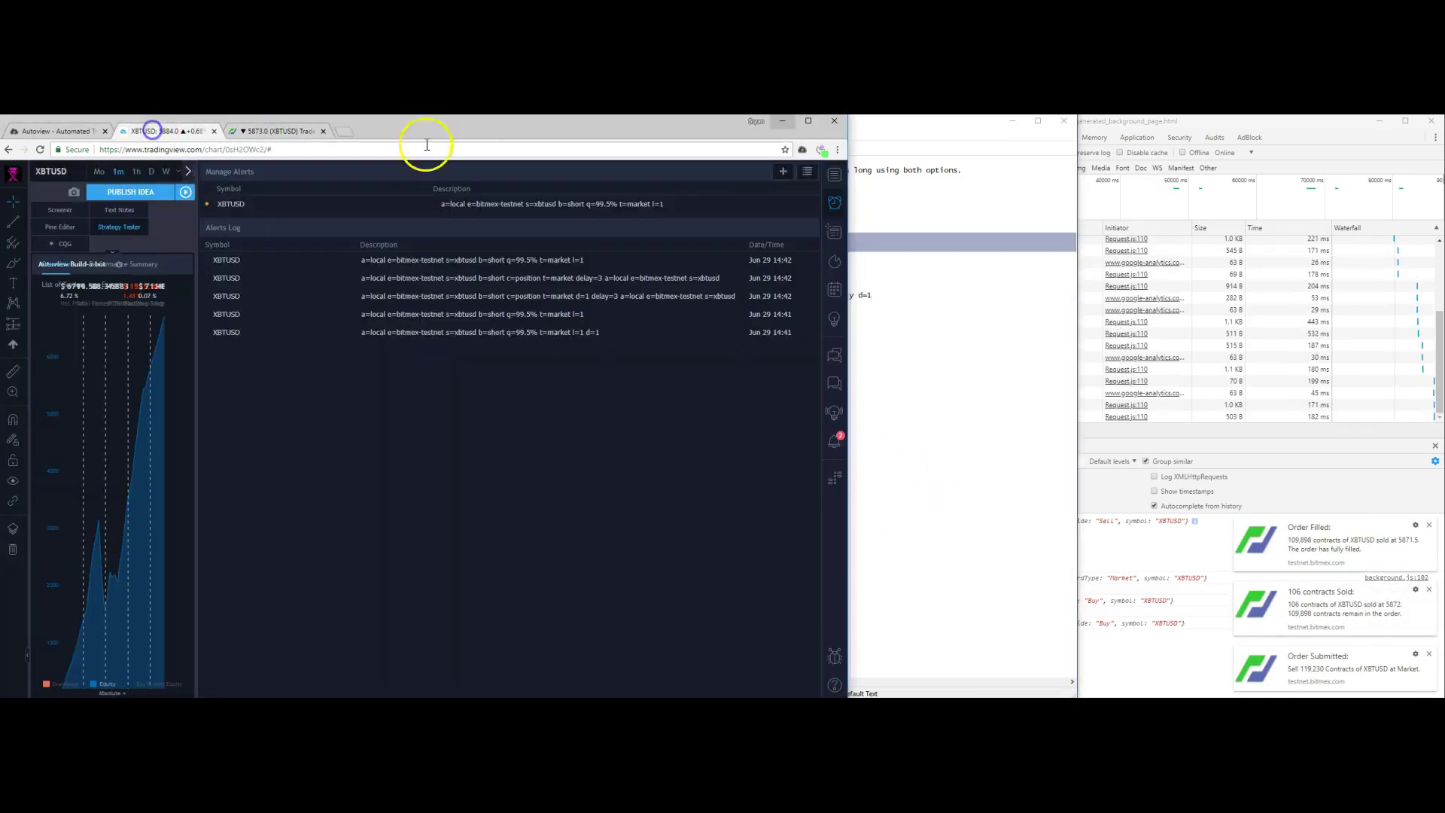
pyautogui.click(793, 203)
pyautogui.hotkey('ctrl', 'a')
pyautogui.hotkey('ctrl', 'v')
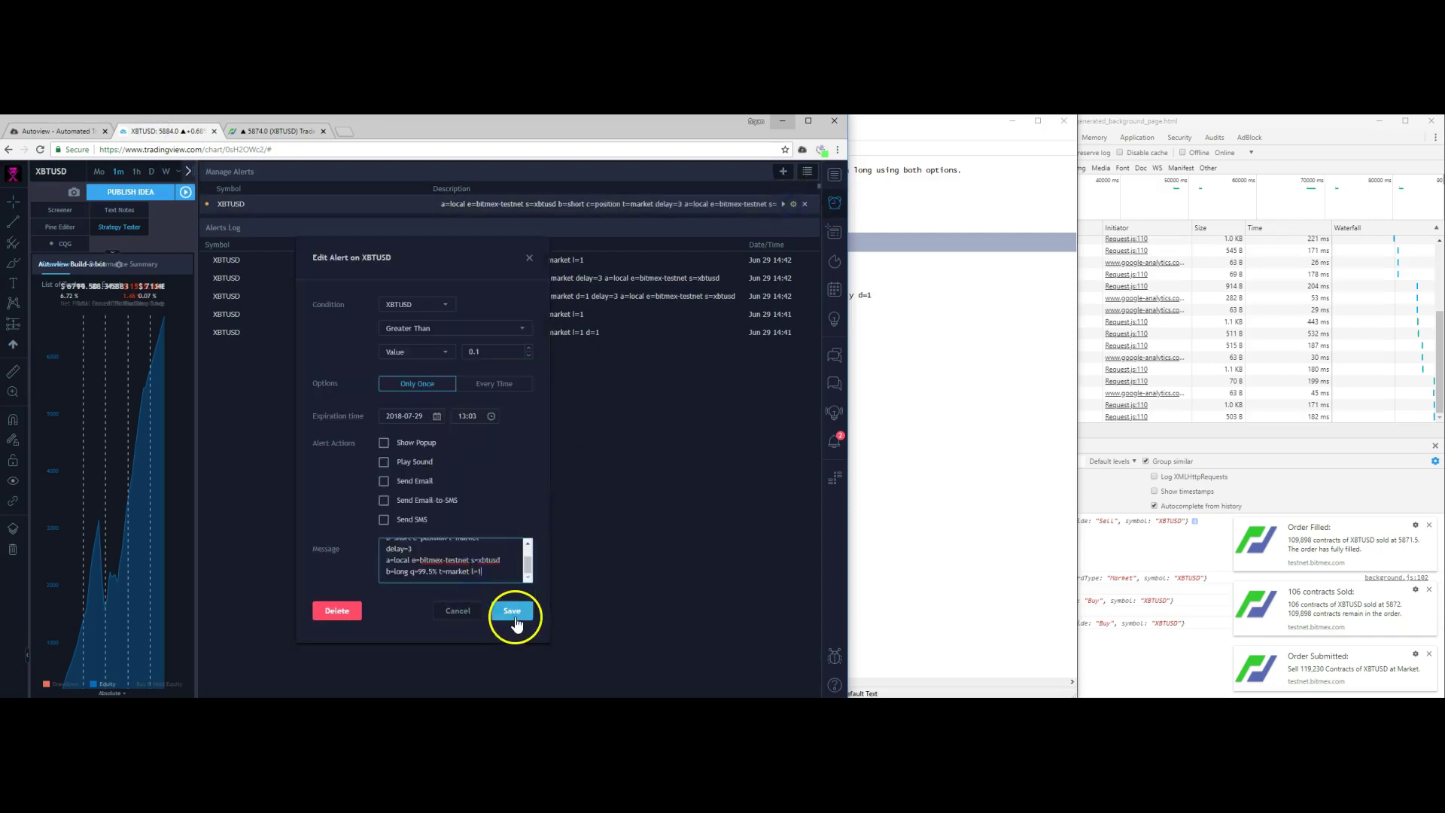
pyautogui.click(512, 610)
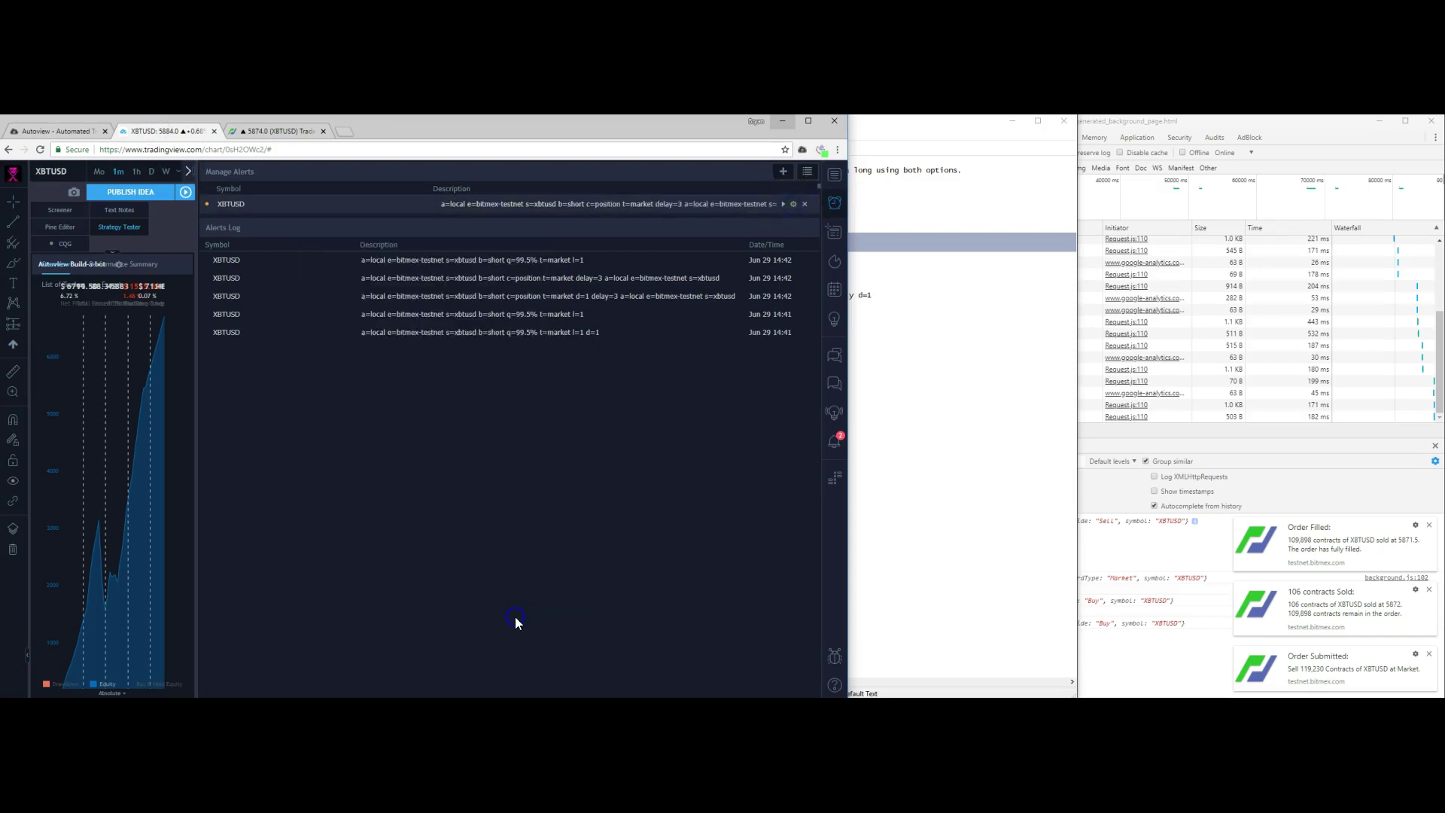
pyautogui.click(274, 130)
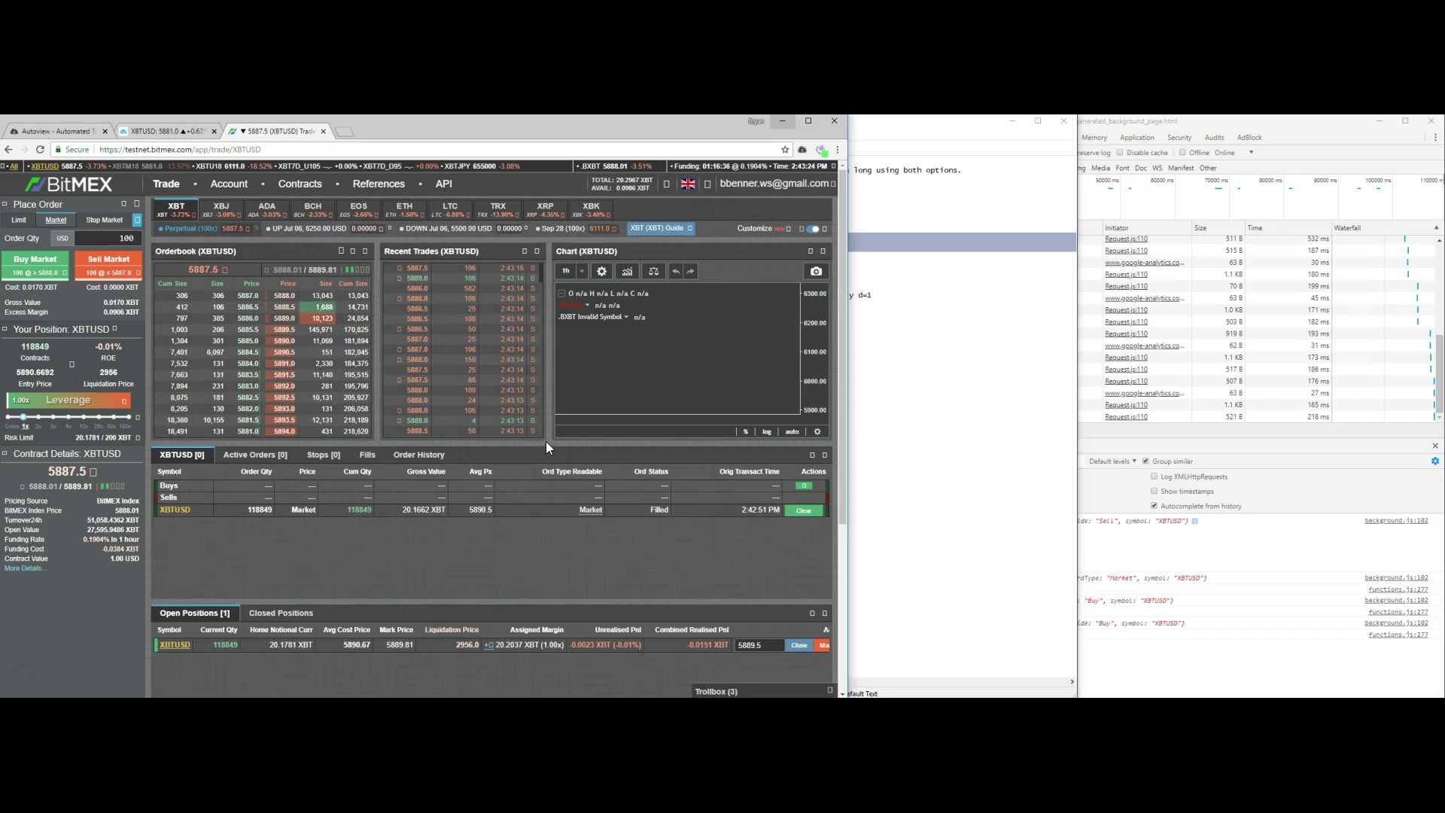
# - Bring the Notepad2 notes in front of BitMEX and briefly select the option 2 lines
pyautogui.click(1006, 404)
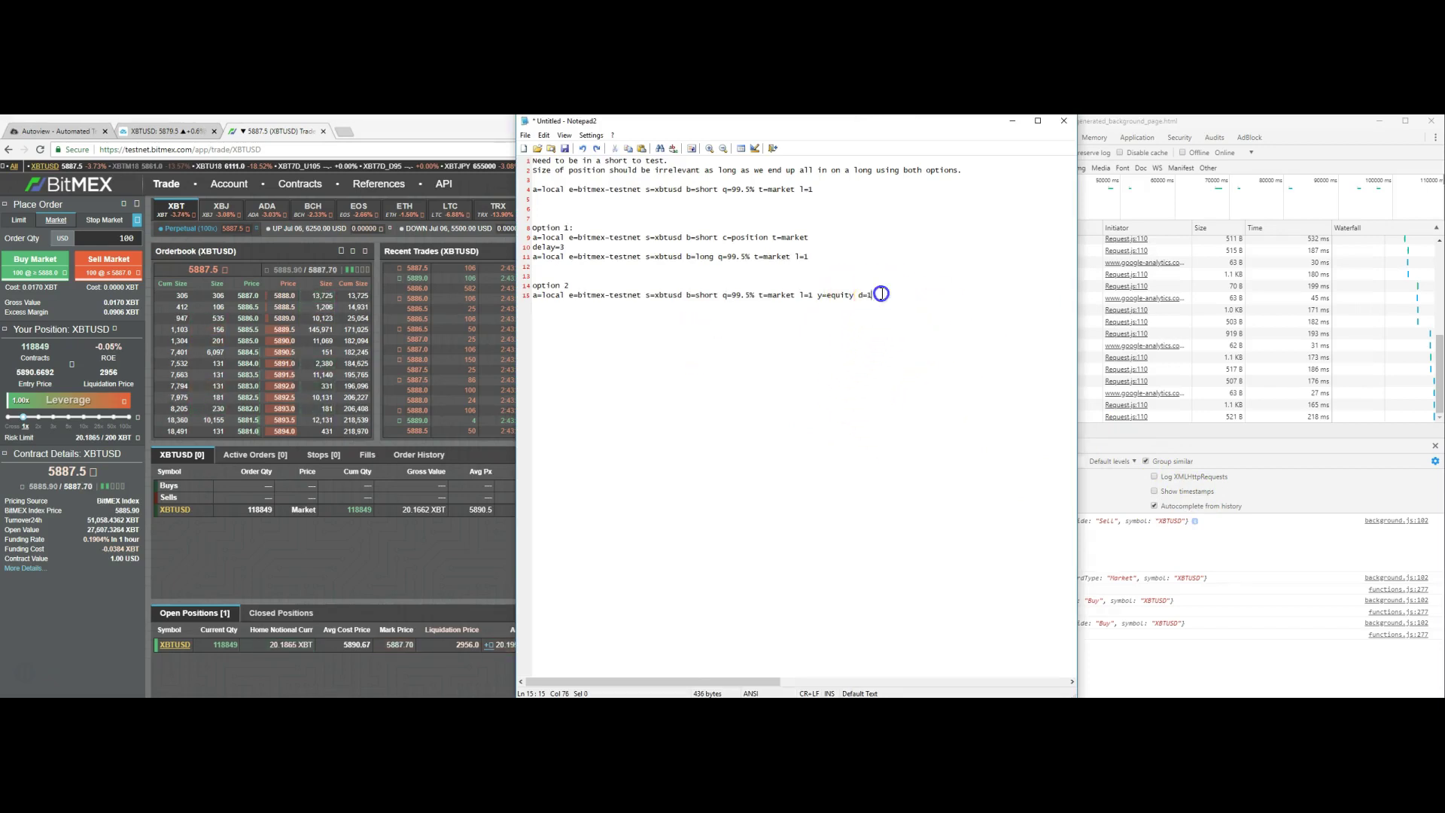
pyautogui.moveTo(875, 296); pyautogui.dragTo(668, 284)
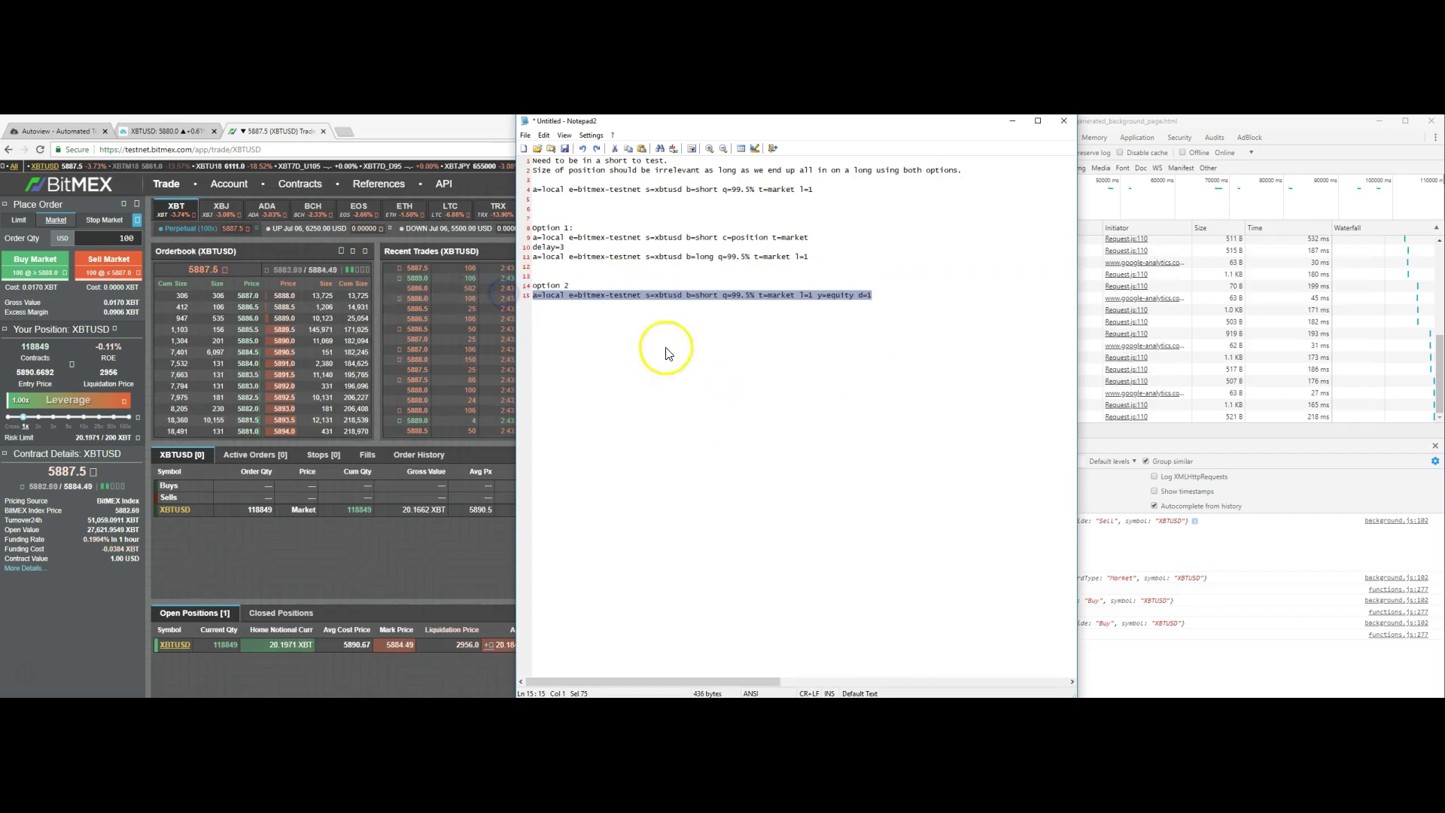
pyautogui.click(613, 243)
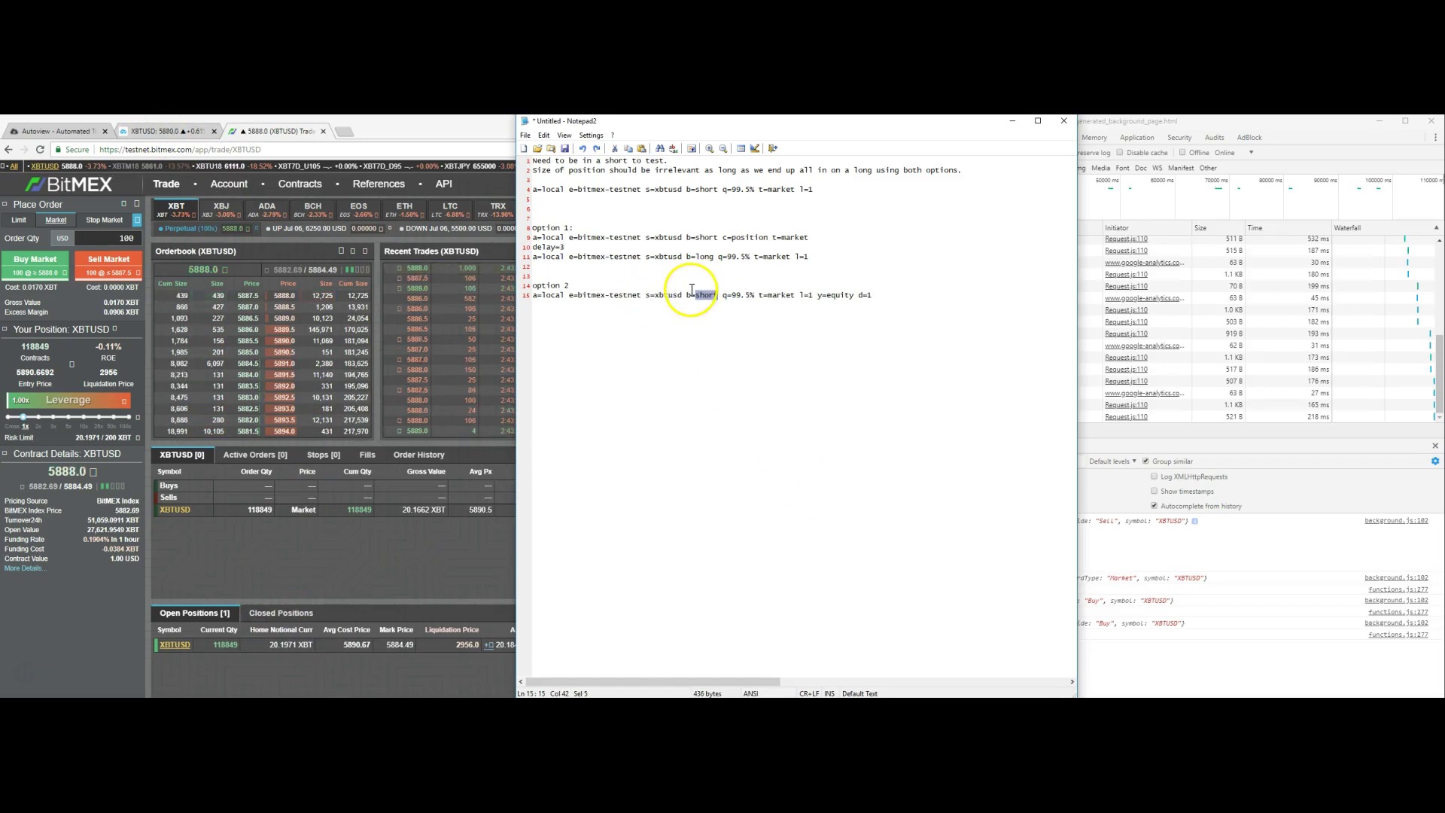
# - Paste option 2's y=equity d=1 short line into the alert, save, and check the 118596 test Sell log
pyautogui.moveTo(873, 295); pyautogui.dragTo(527, 298)
pyautogui.hotkey('ctrl', 'c')
pyautogui.click(162, 137)
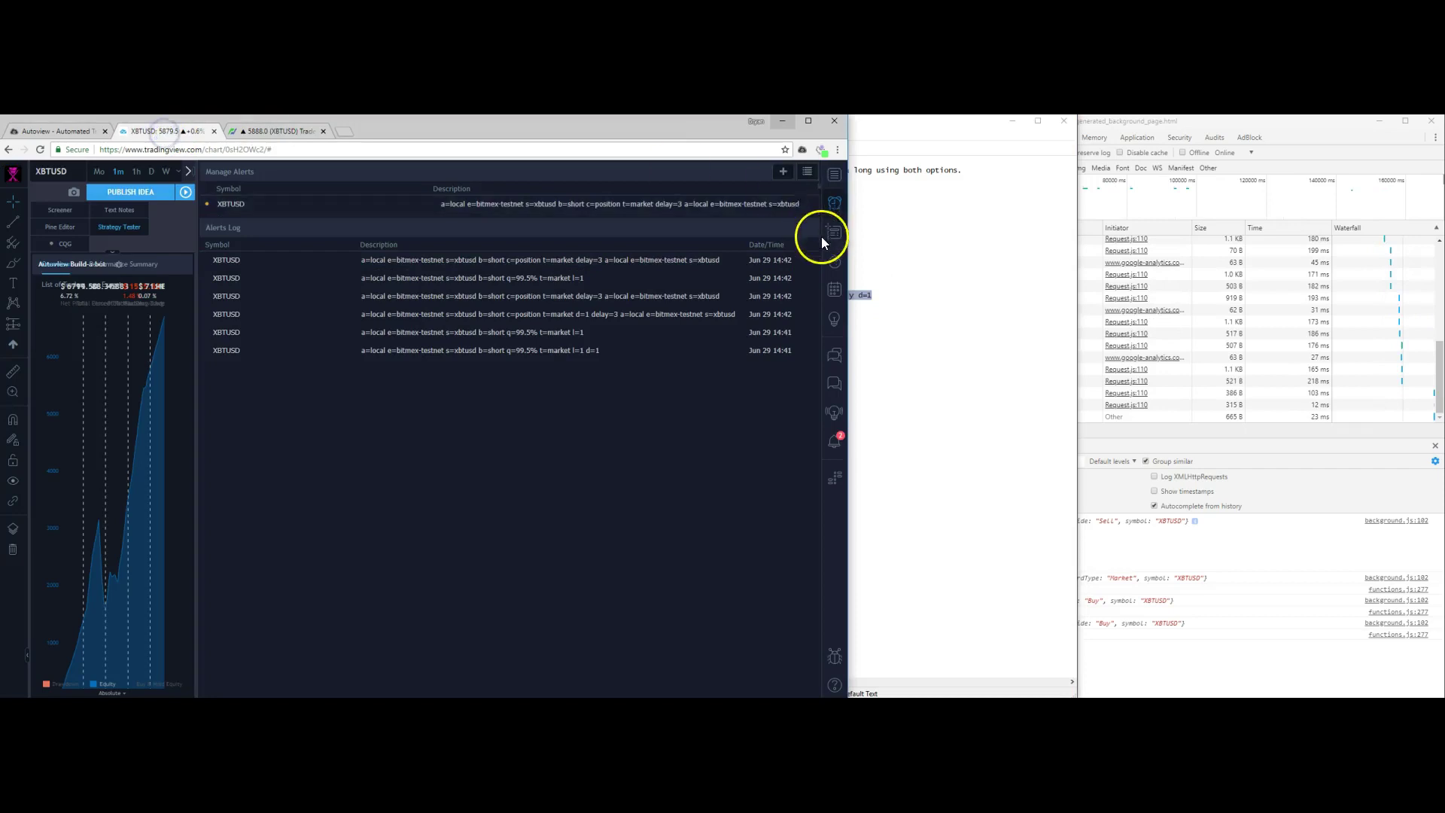
pyautogui.click(795, 205)
pyautogui.click(526, 556)
pyautogui.hotkey('ctrl', 'a')
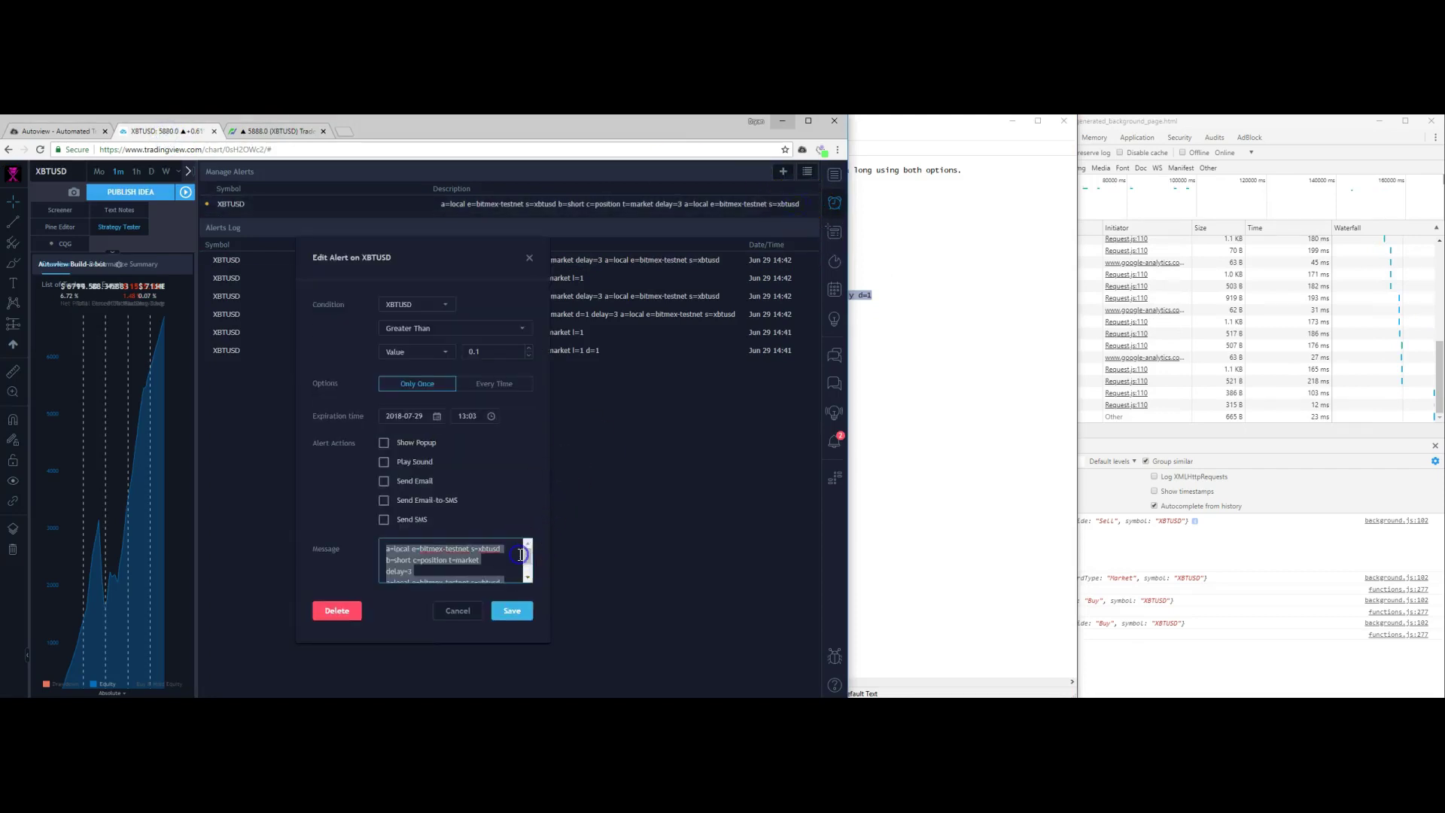
pyautogui.hotkey('ctrl', 'v')
pyautogui.click(510, 611)
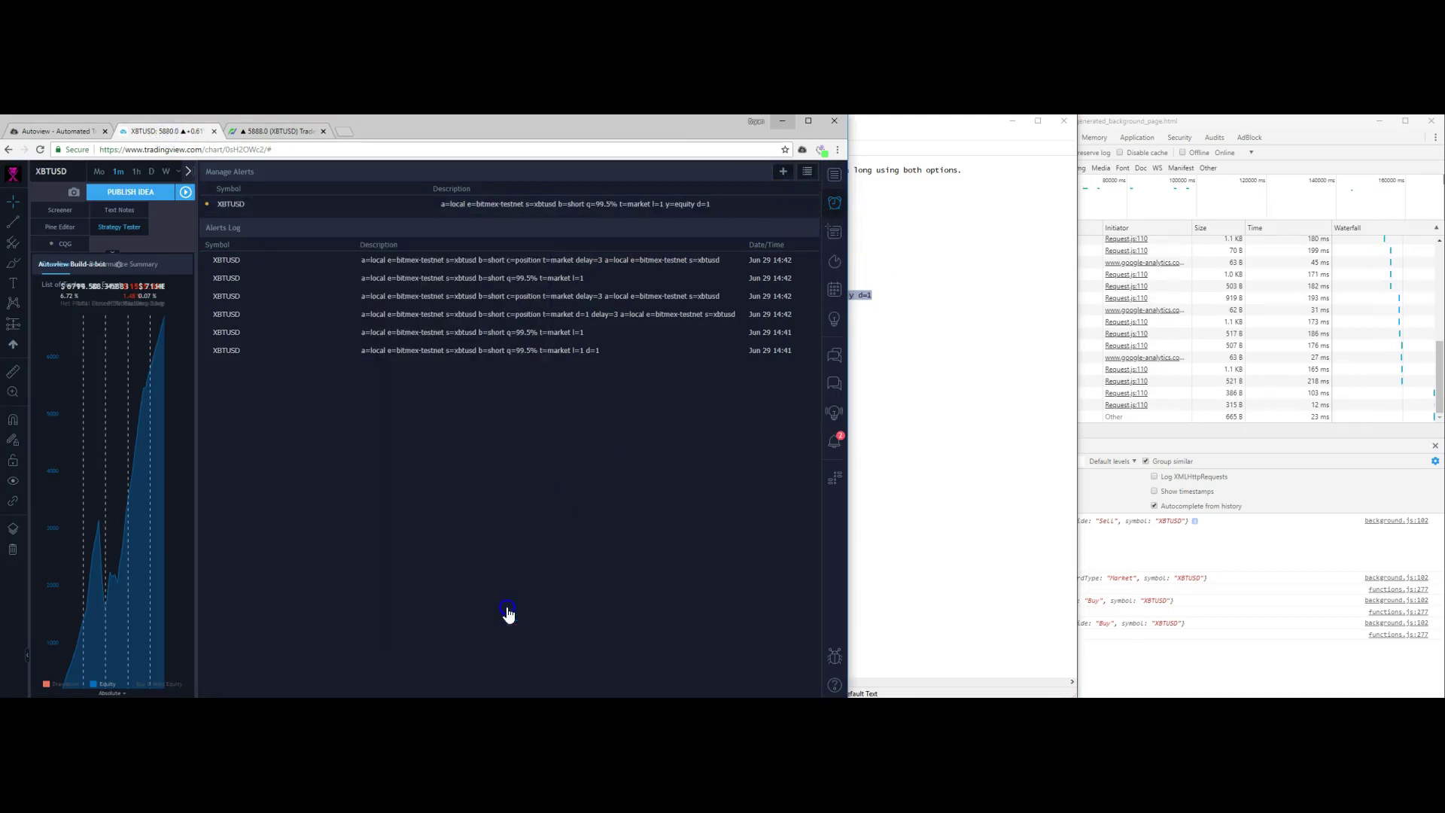
pyautogui.click(1174, 626)
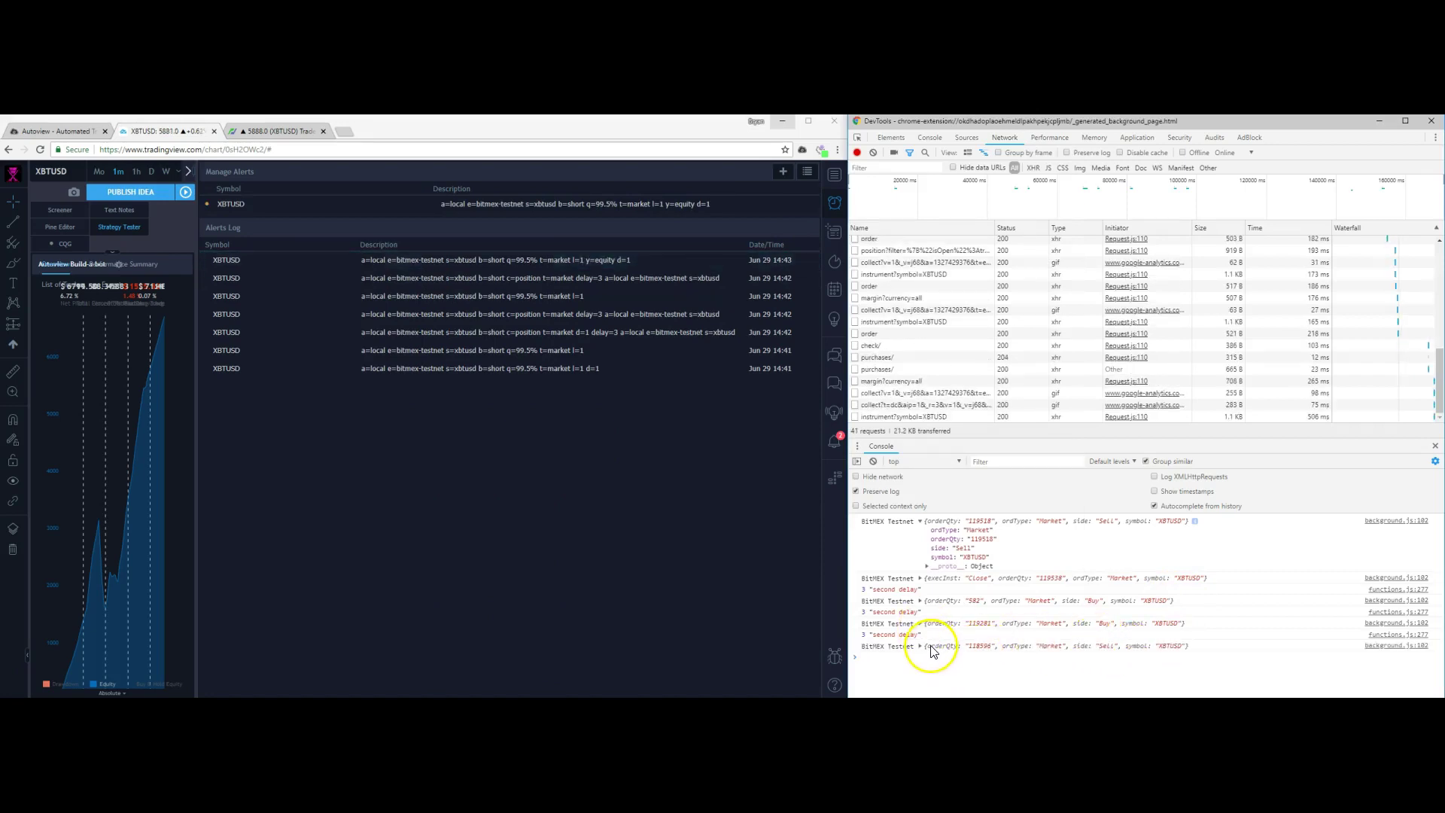
pyautogui.click(920, 647)
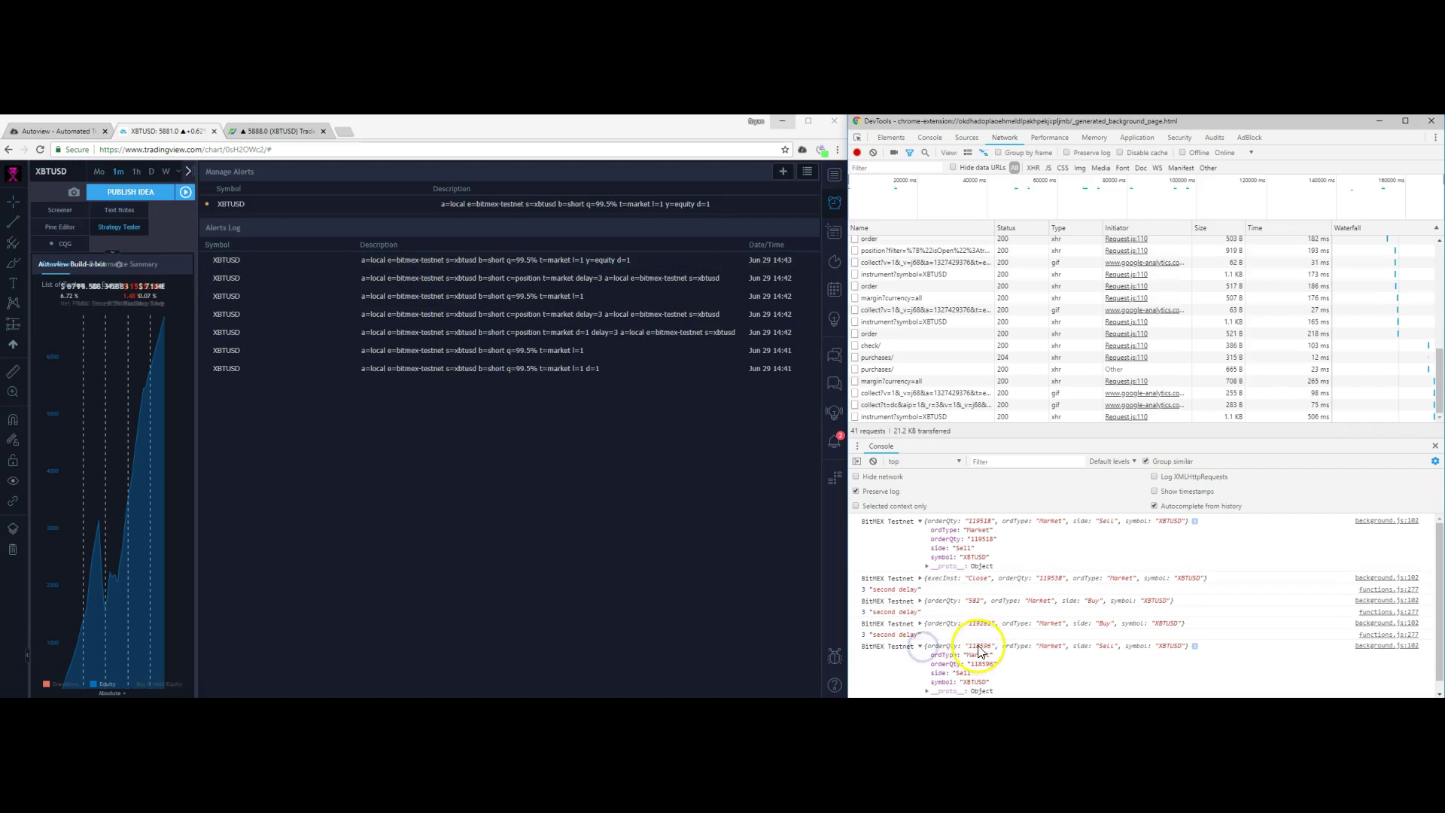
pyautogui.click(267, 130)
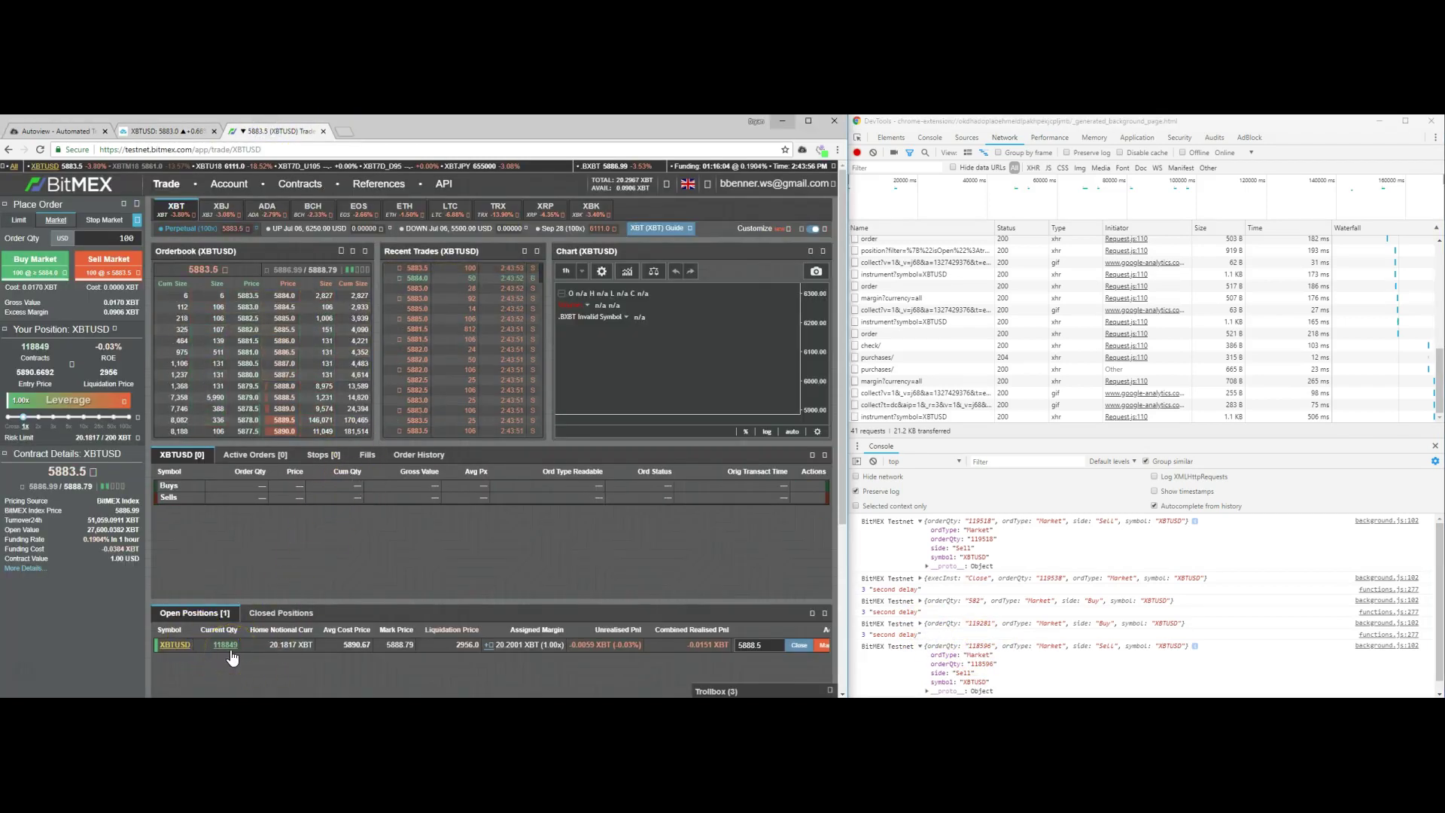
# - Change the alert quantity from 99.5 to 100 so it reads q=100%, and save
pyautogui.click(164, 131)
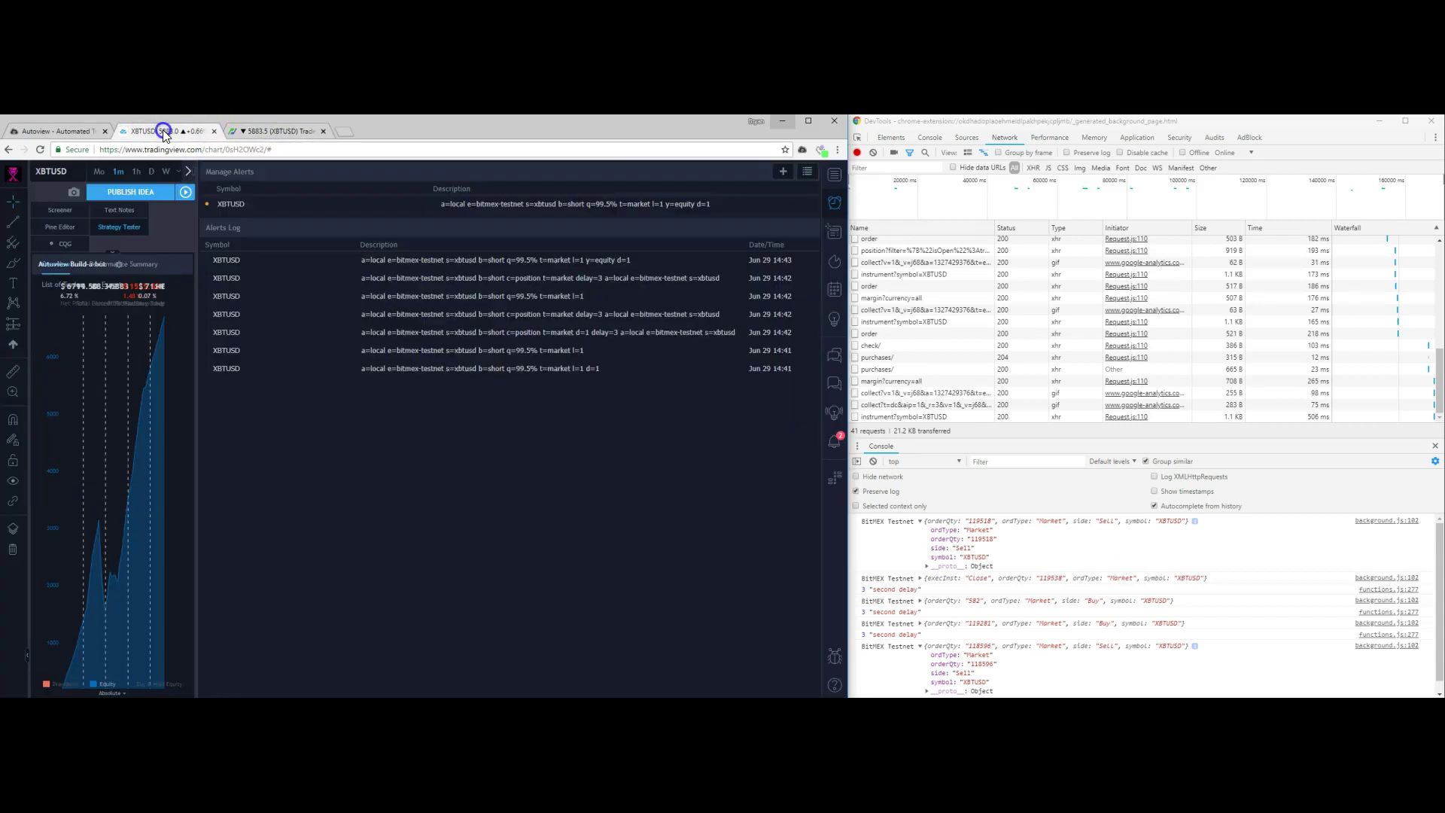
pyautogui.click(790, 206)
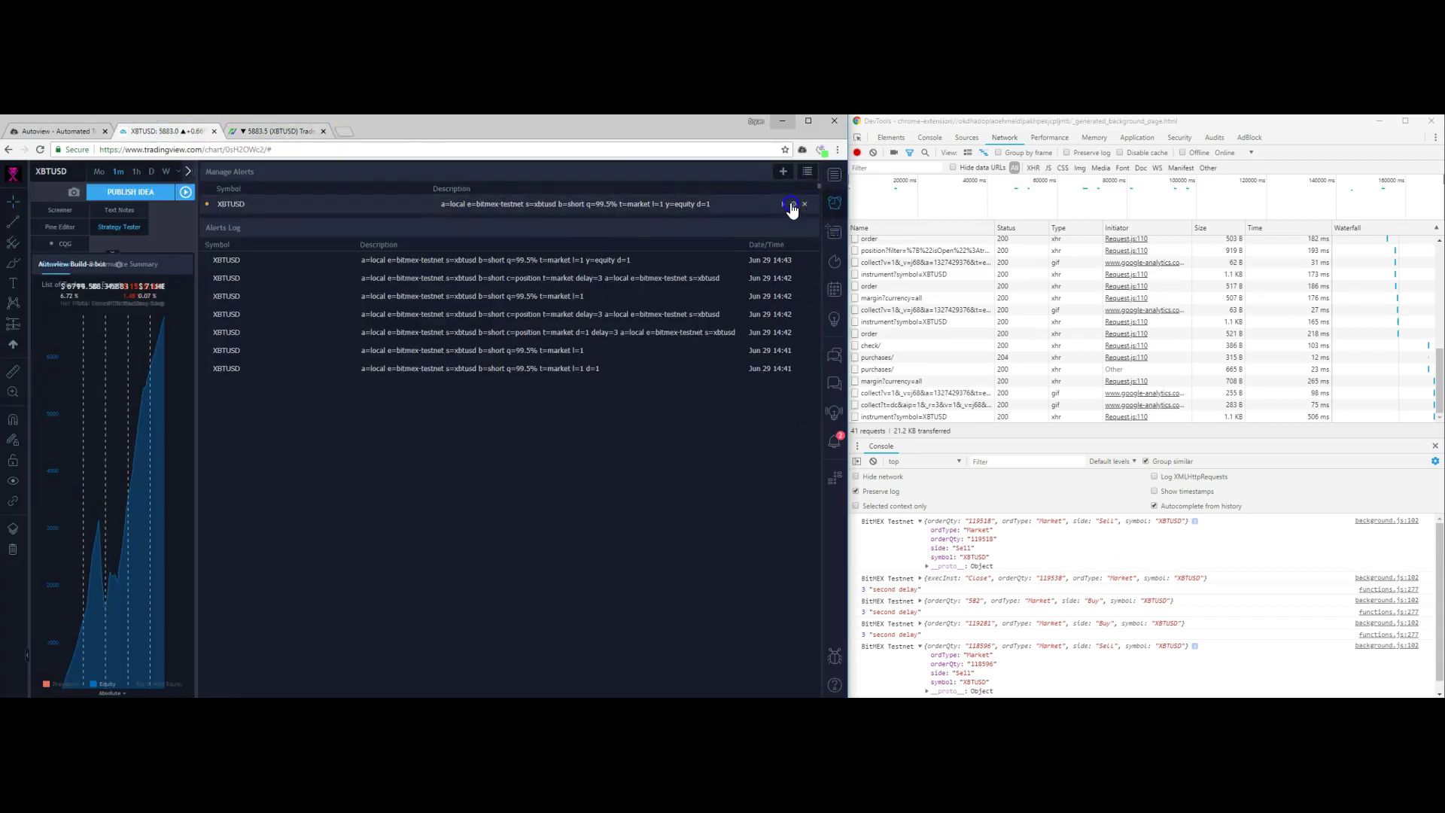
pyautogui.click(423, 561)
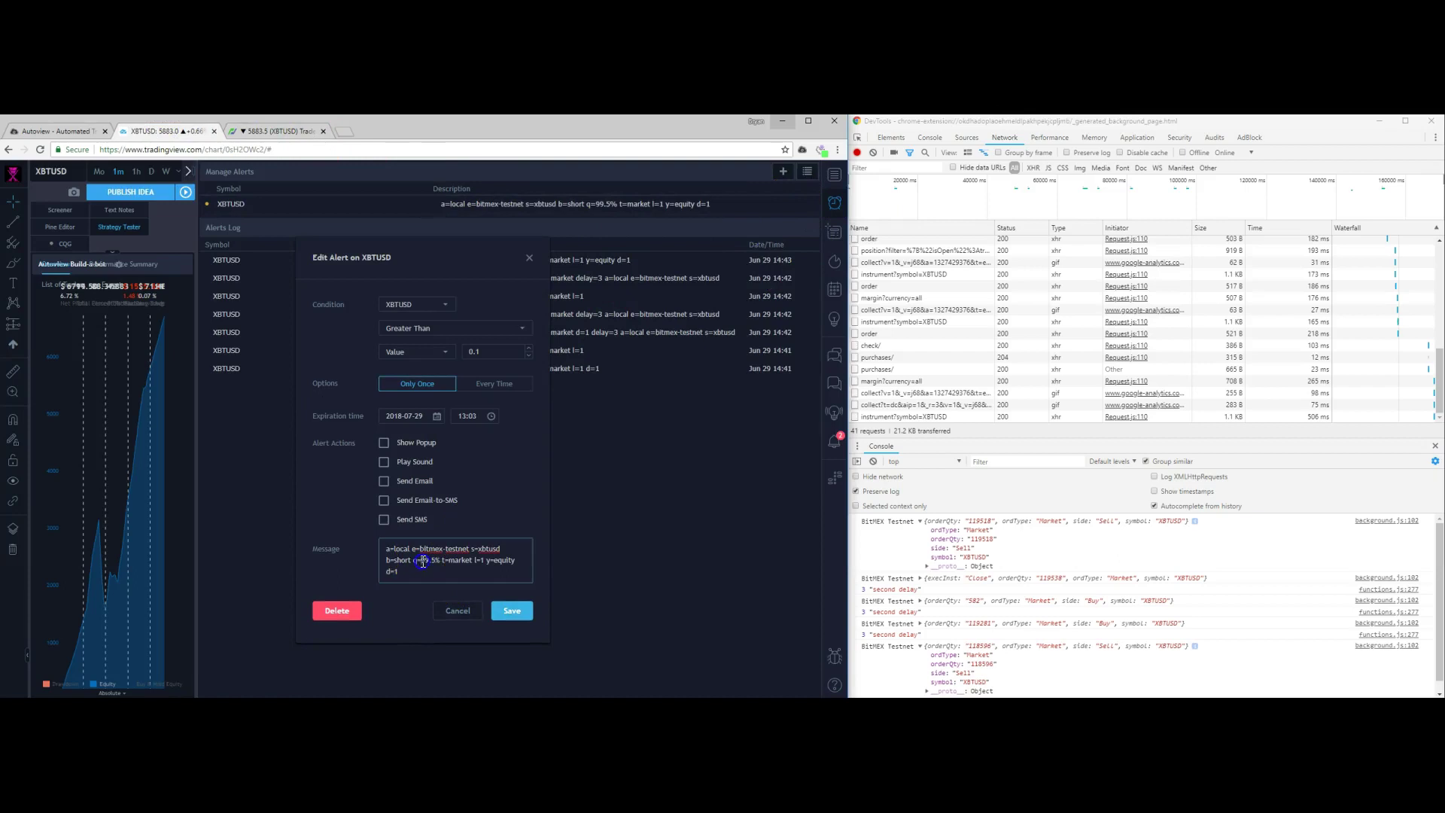
pyautogui.write('100')
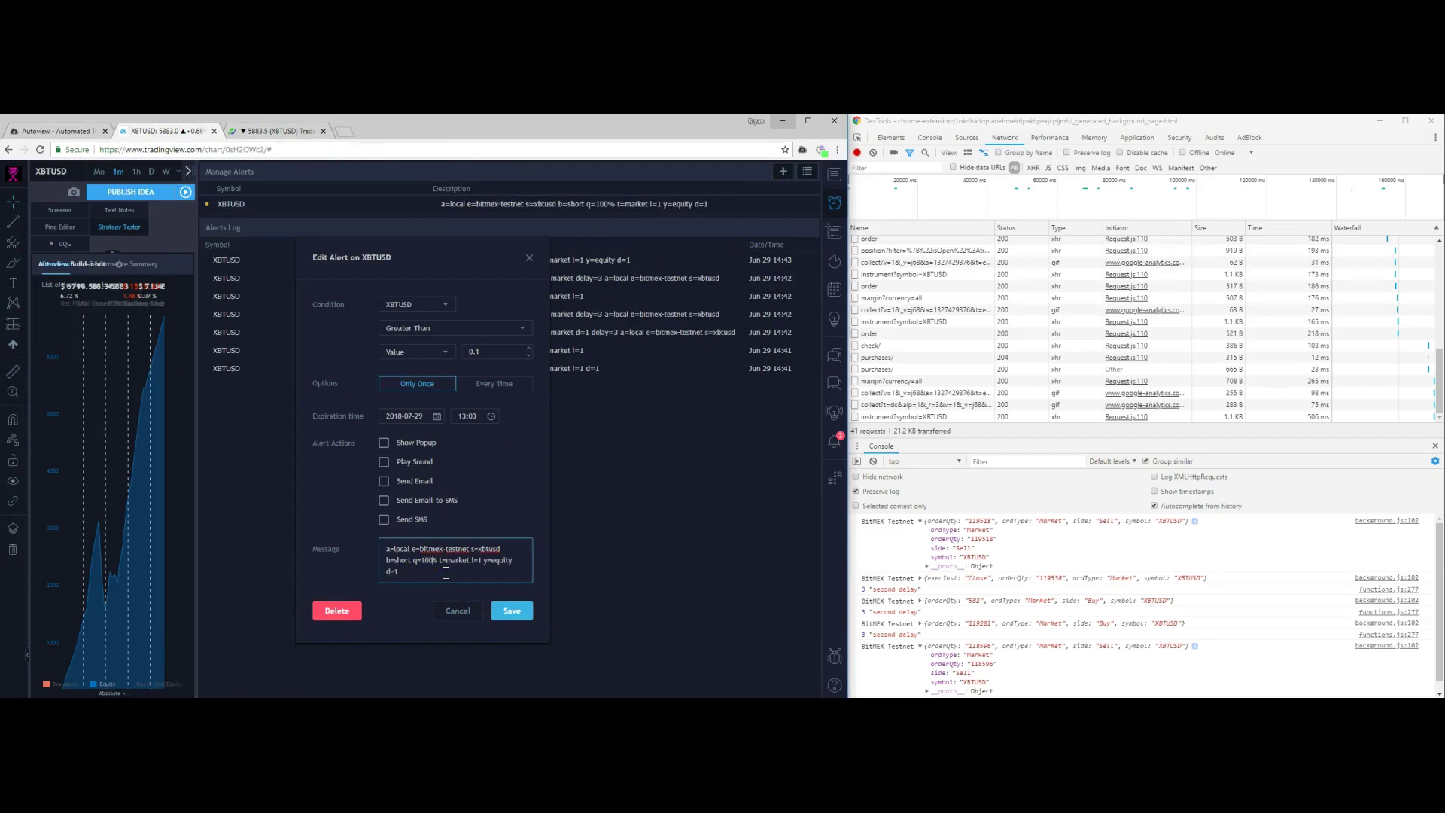
pyautogui.click(509, 612)
# - Check BitMEX and the TradingView alerts log, then return to option 2's line in Notepad2
pyautogui.click(242, 131)
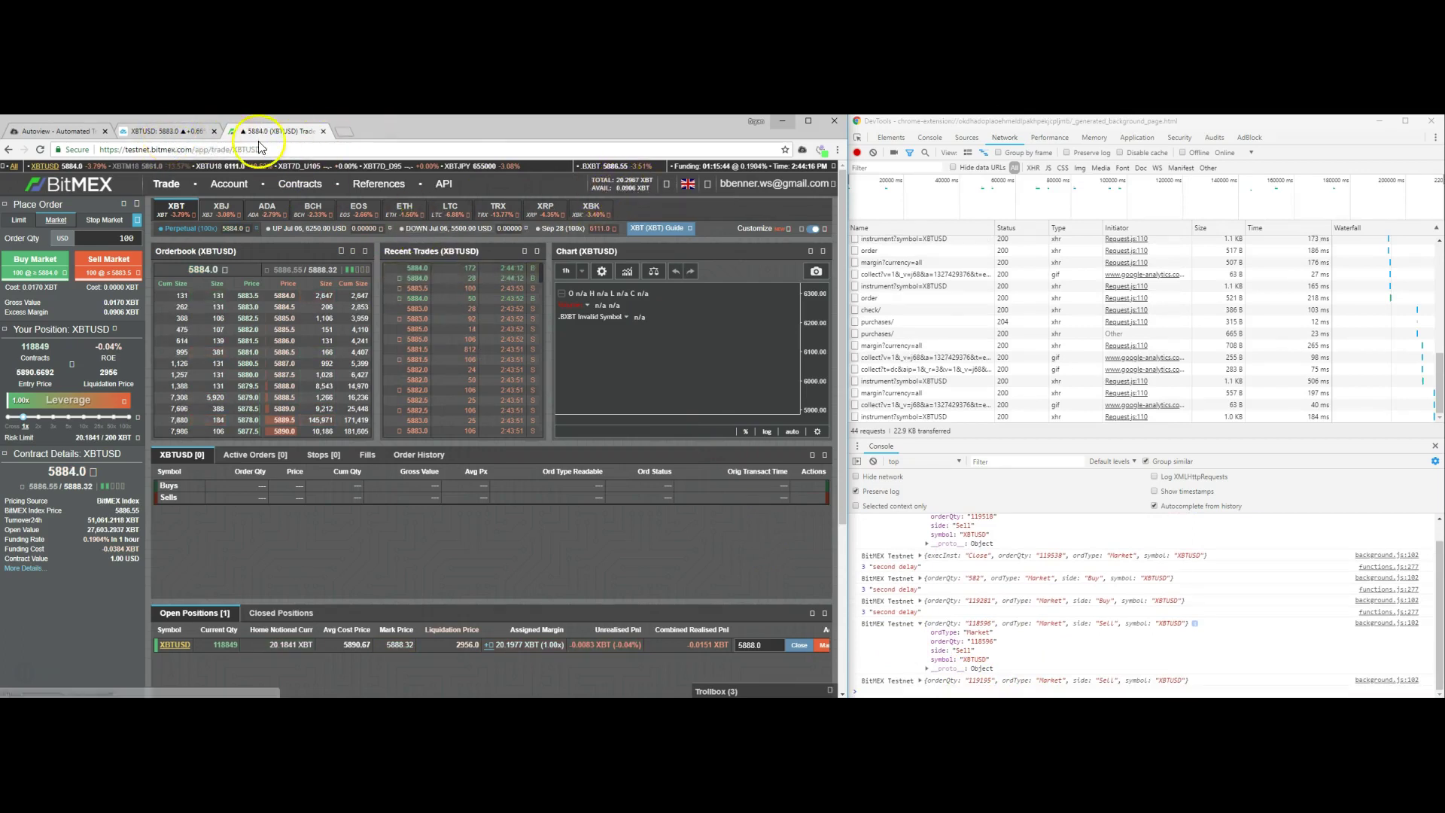
pyautogui.click(163, 136)
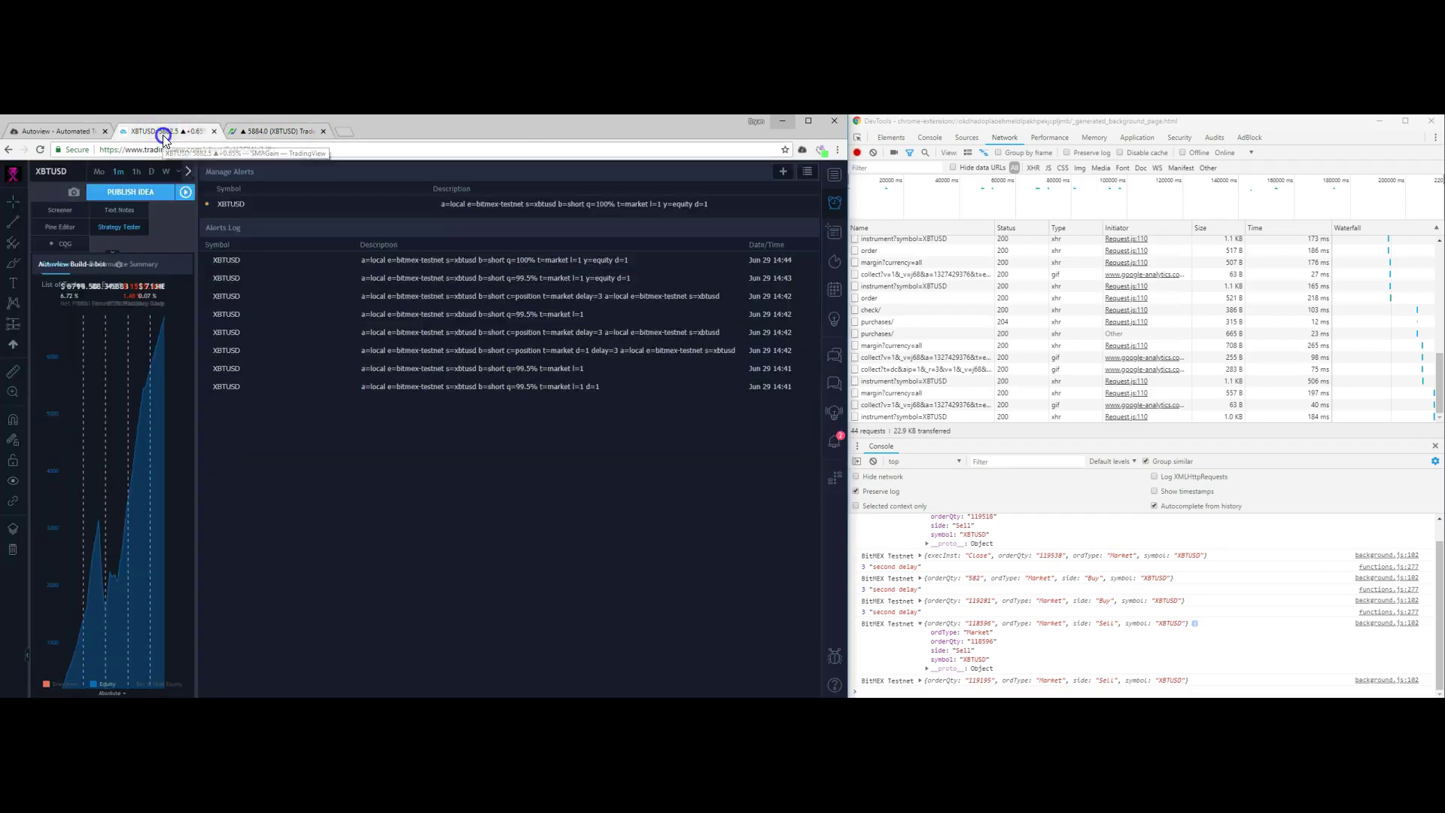
pyautogui.click(252, 131)
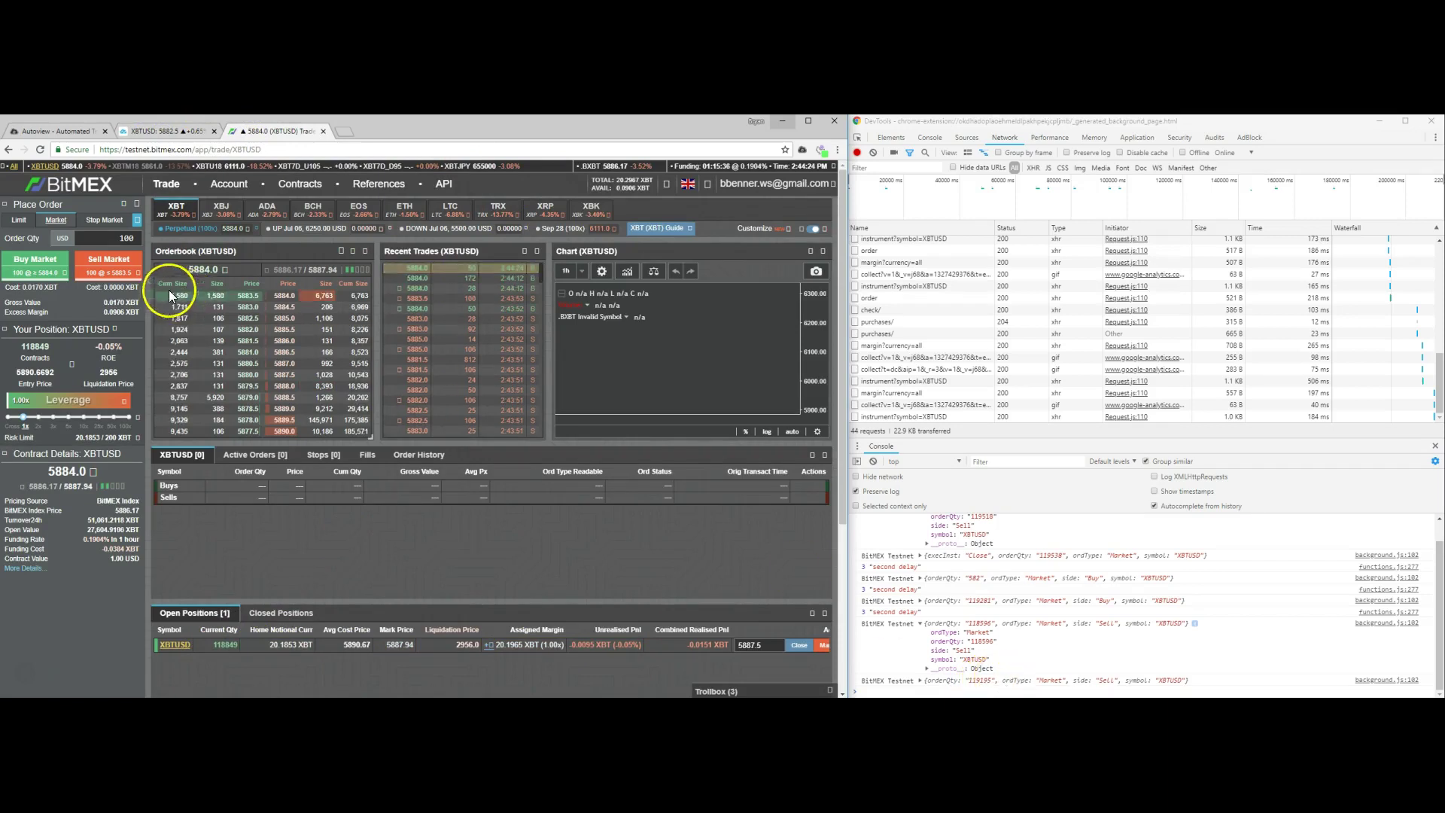
pyautogui.click(173, 132)
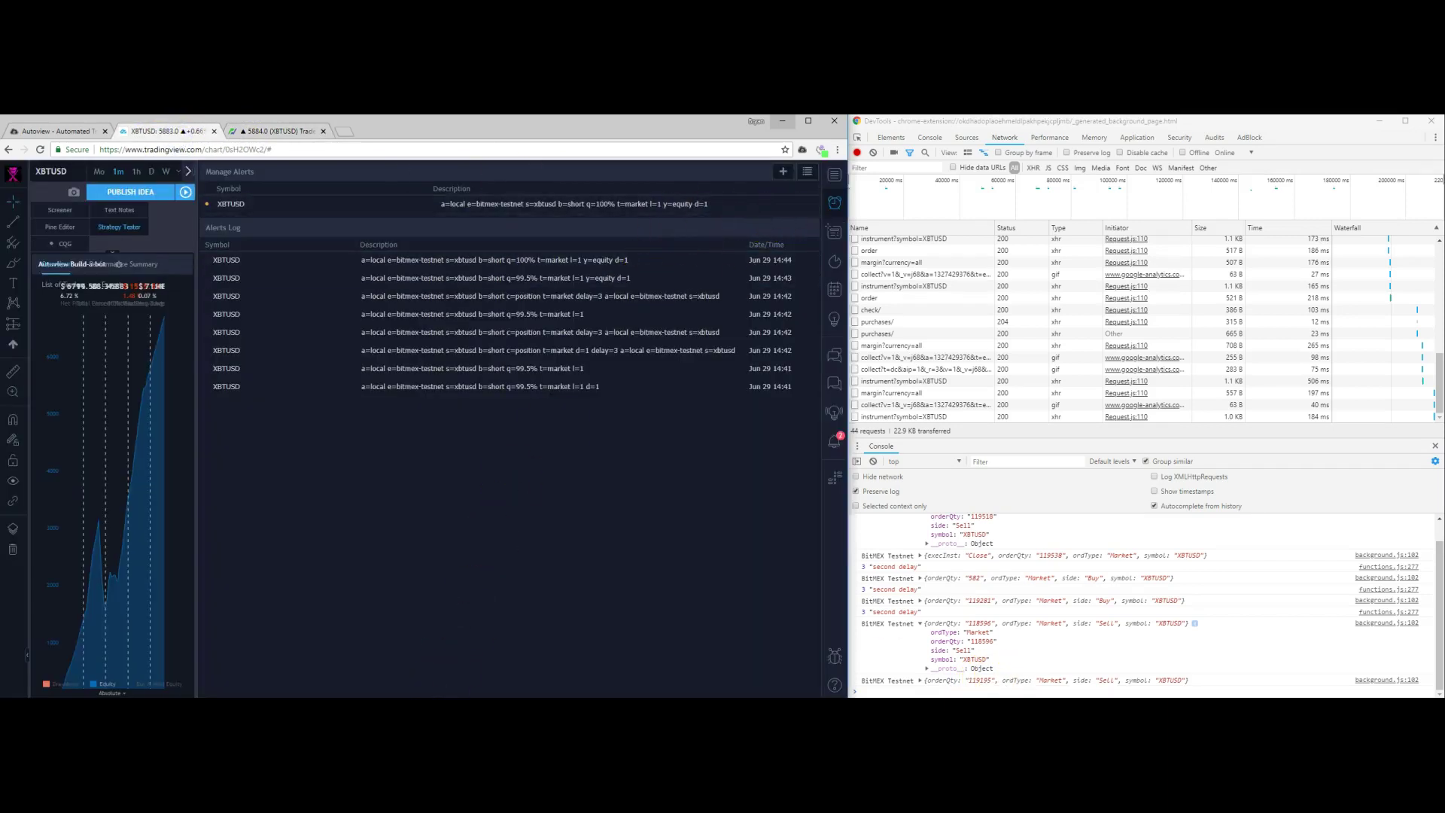
pyautogui.hotkey('alt', 'Tab')
pyautogui.click(690, 316)
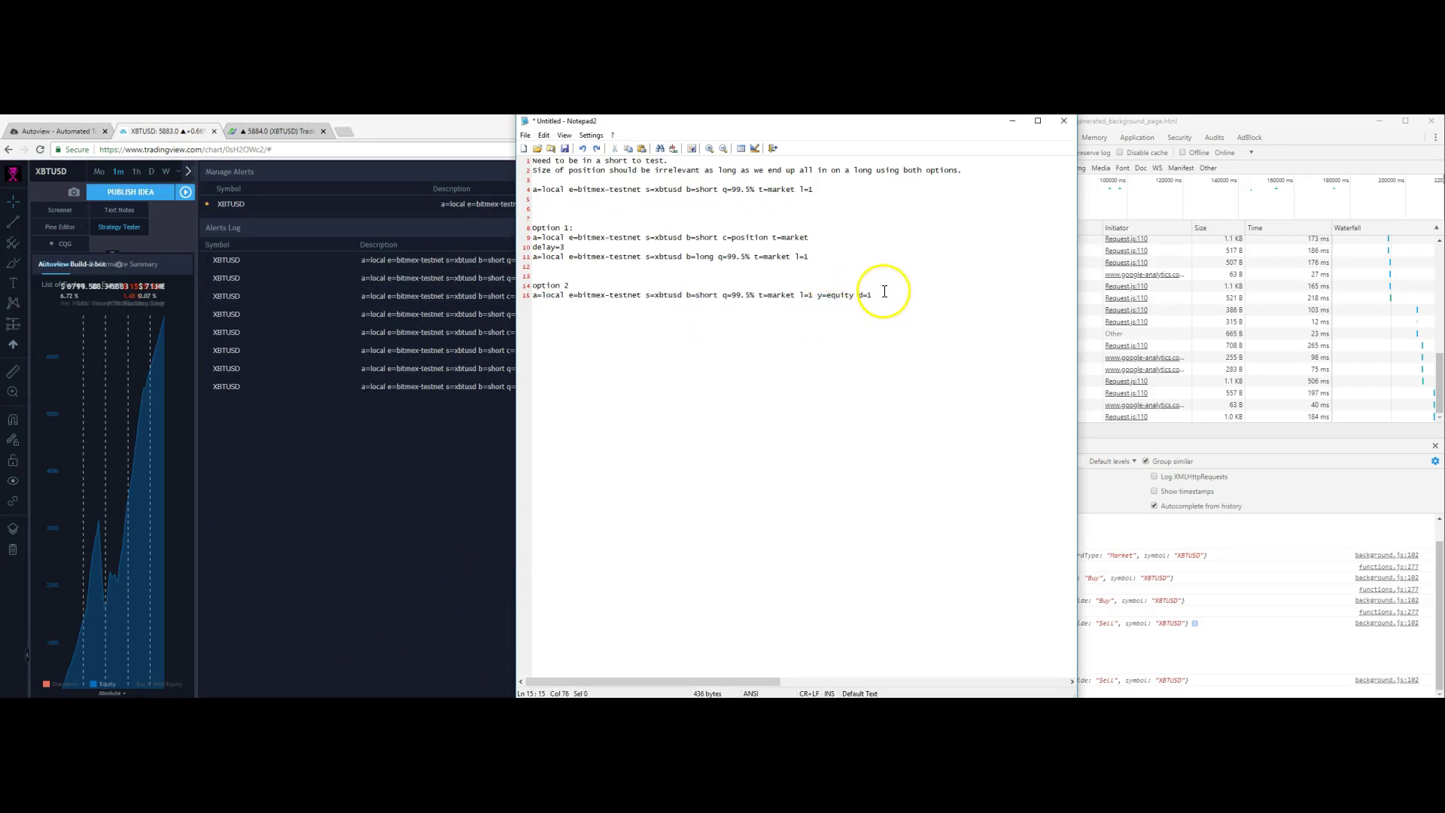
# - Replace 99.5 with 199 in option 2's line-15 short order and select the whole line
pyautogui.moveTo(736, 296); pyautogui.dragTo(744, 295)
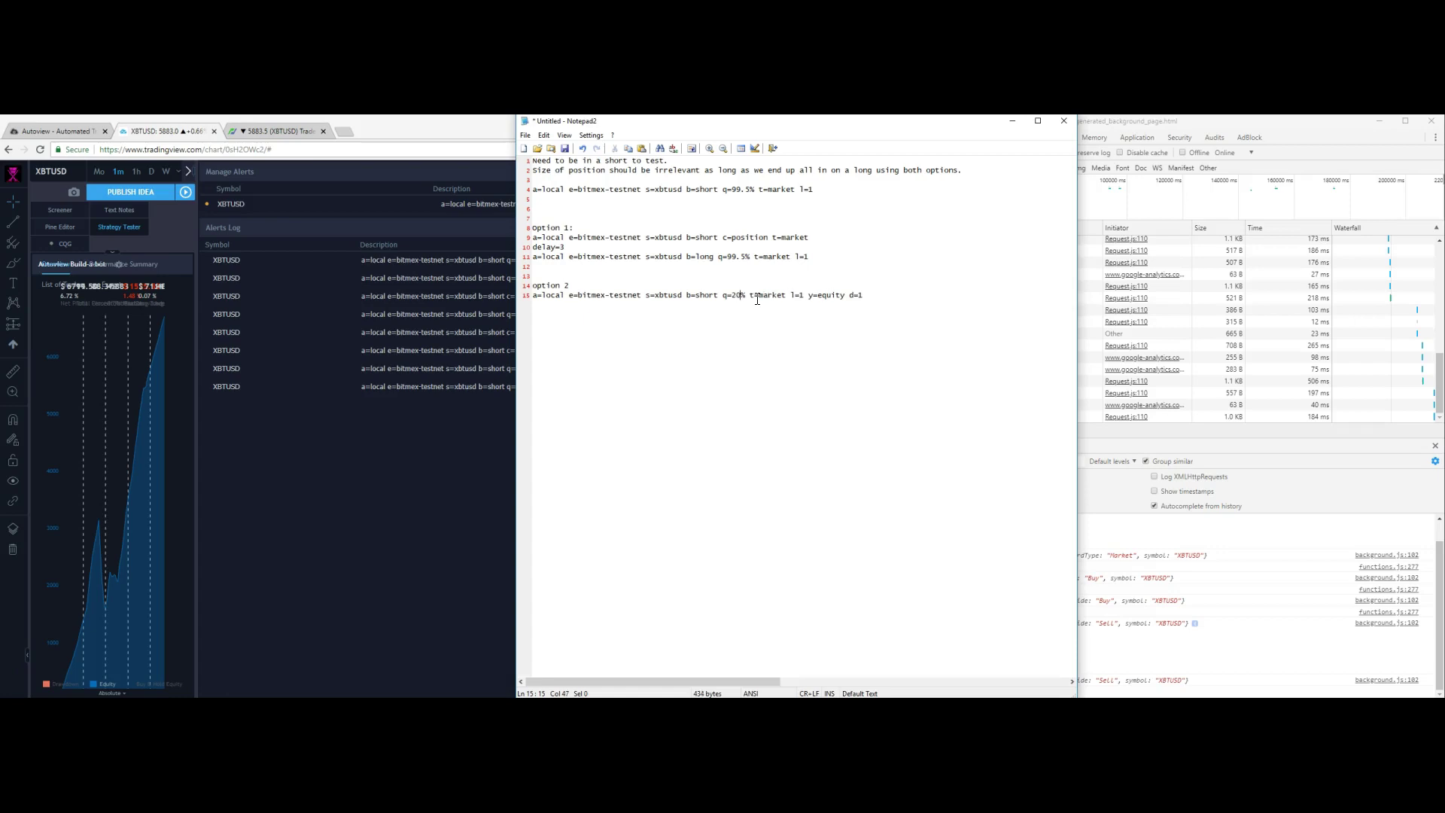
pyautogui.click(893, 300)
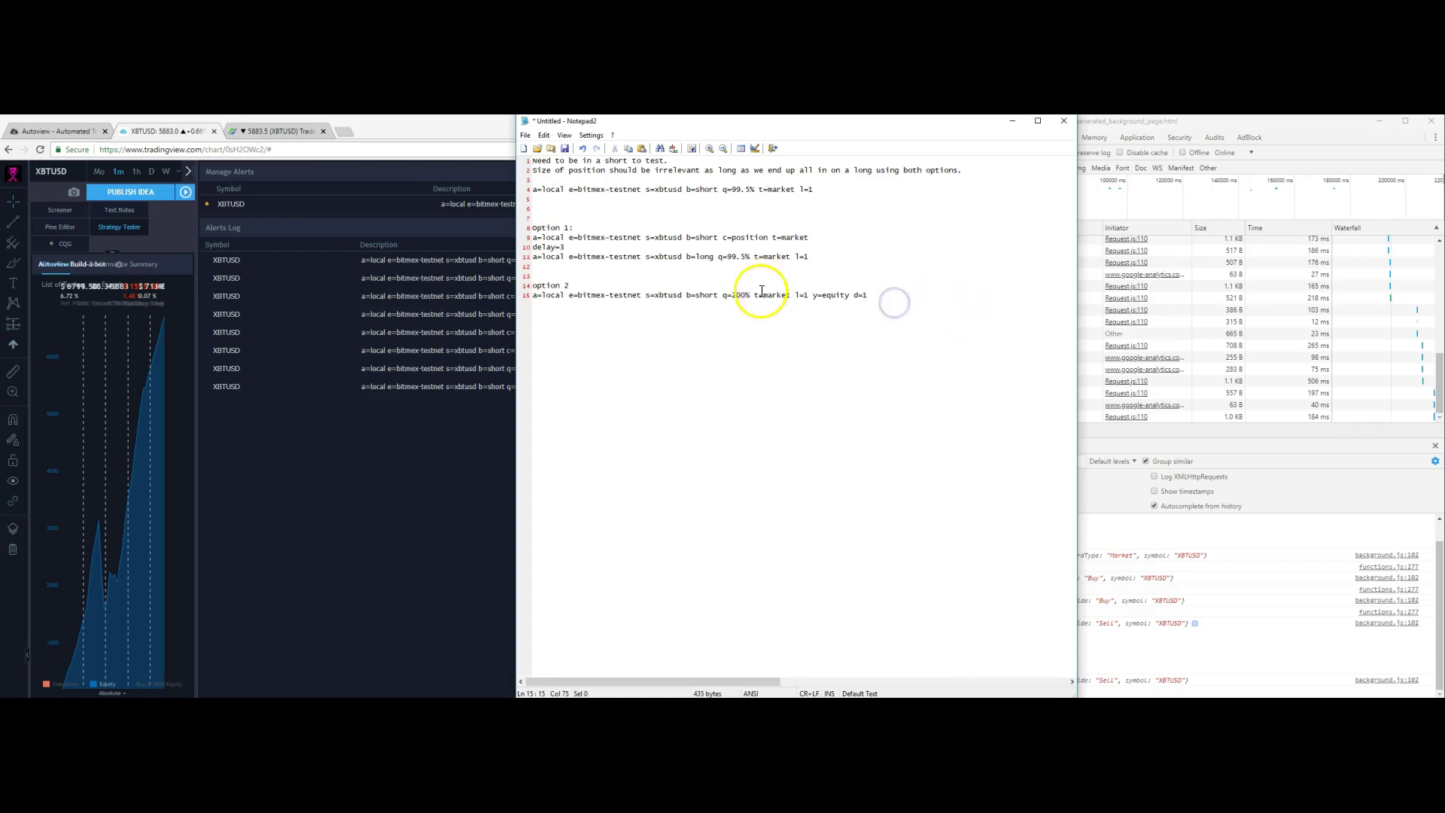
pyautogui.moveTo(734, 297); pyautogui.dragTo(746, 297)
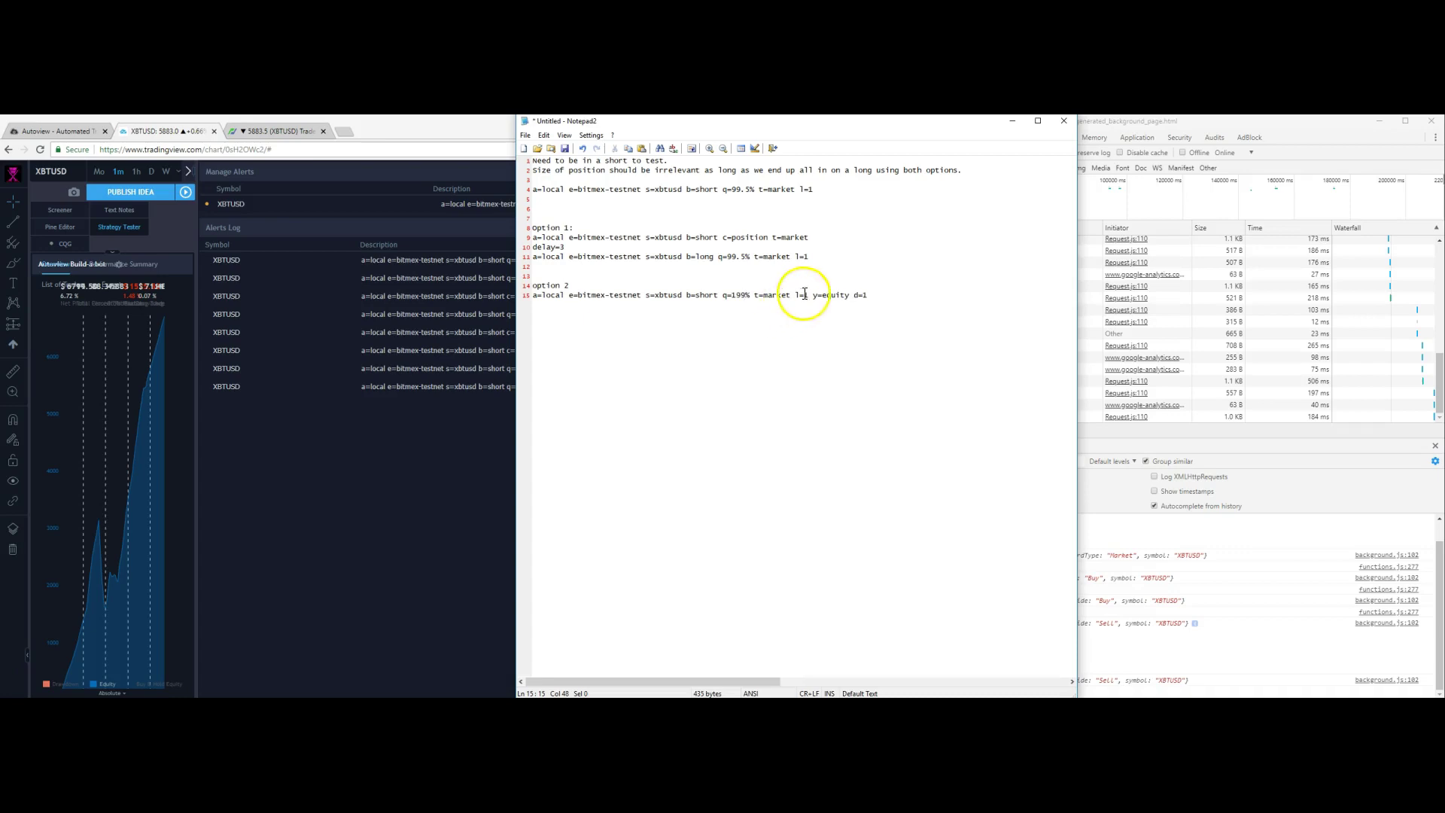
pyautogui.moveTo(867, 295); pyautogui.dragTo(464, 292)
pyautogui.hotkey('ctrl', 'c')
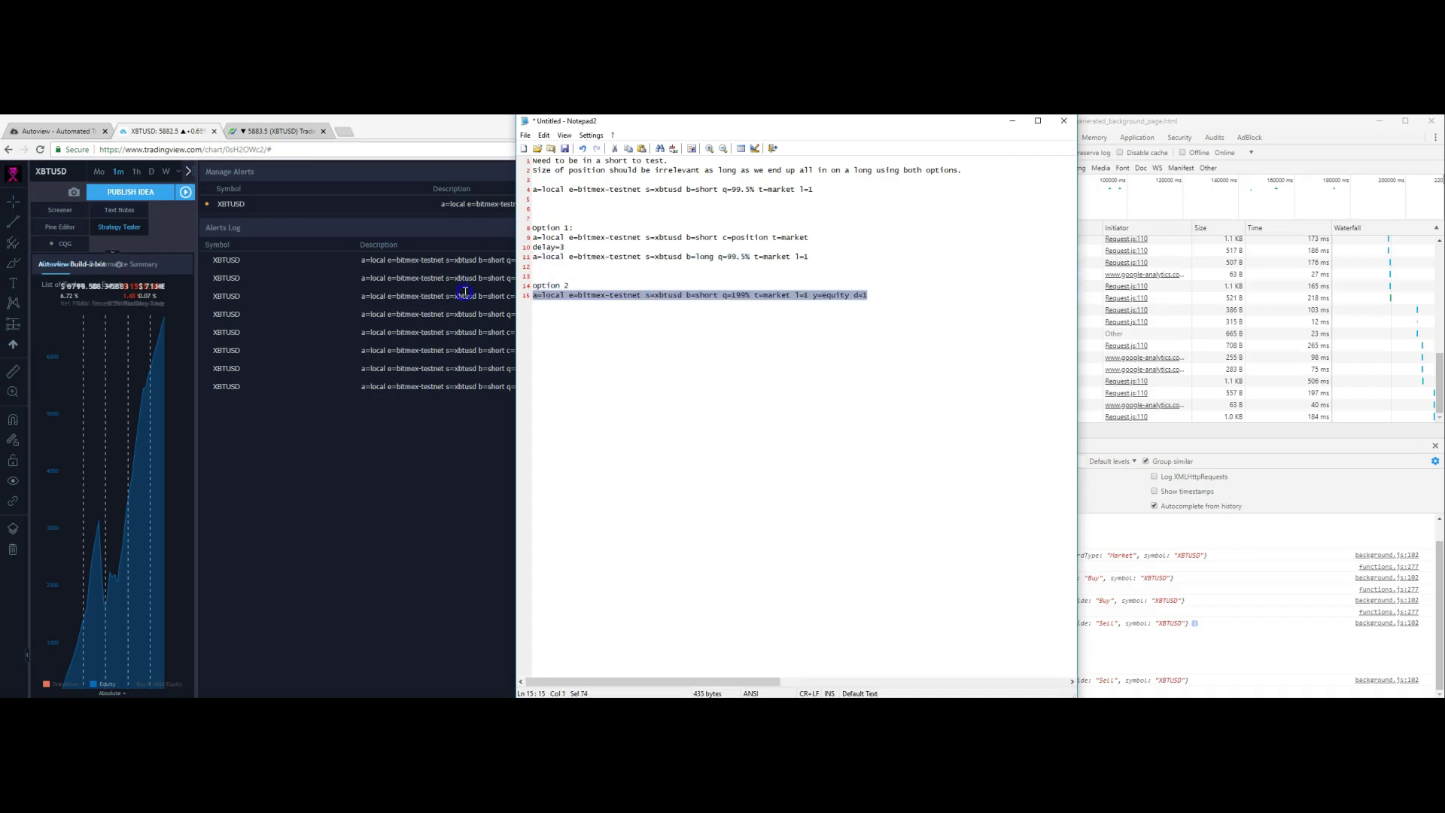
# - Replace the XBTUSD alert message with the q=199% y=equity d=1 short command and save it
pyautogui.click(391, 185)
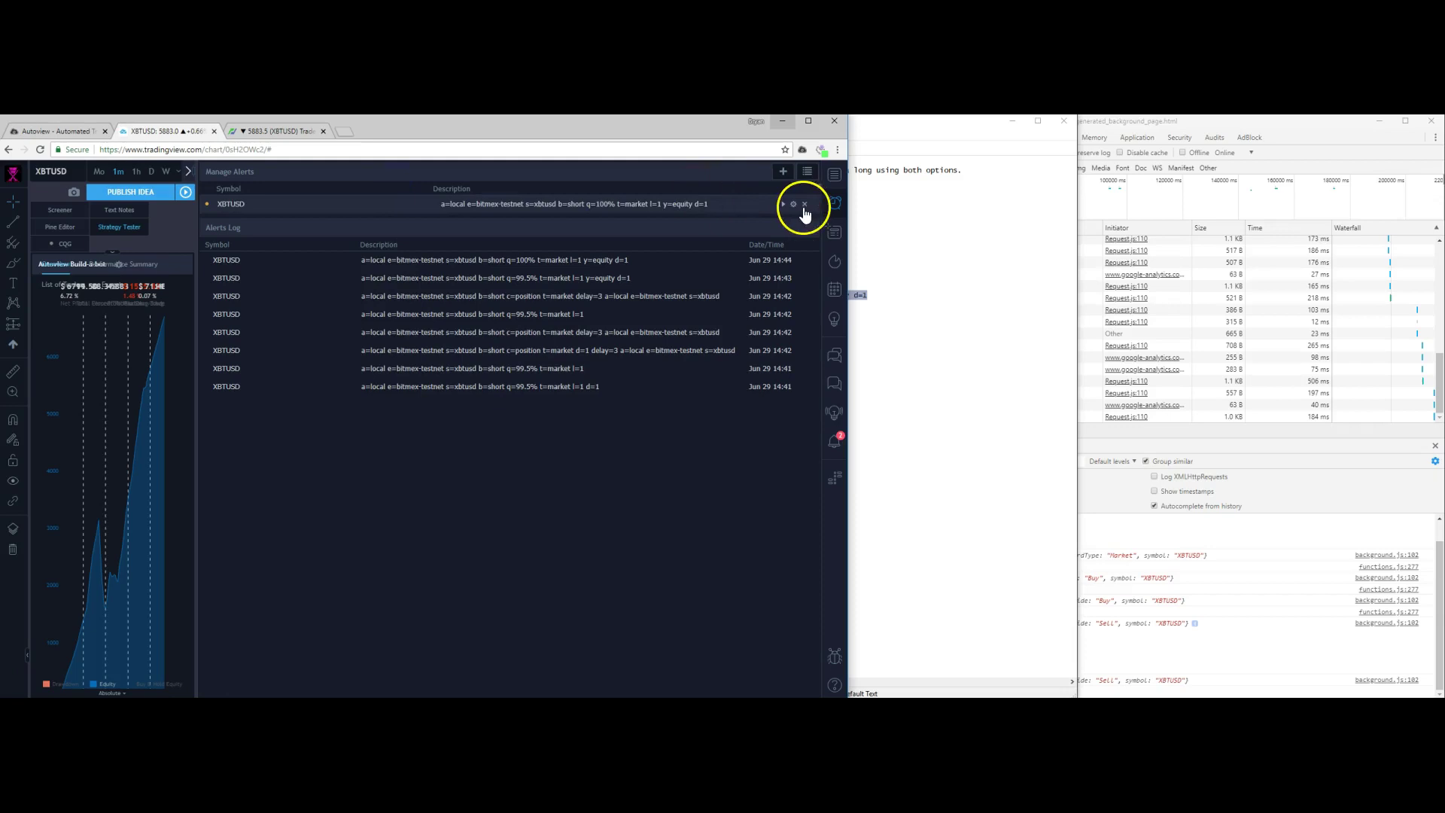
pyautogui.click(793, 204)
pyautogui.click(477, 564)
pyautogui.hotkey('ctrl', 'a')
pyautogui.hotkey('ctrl', 'v')
pyautogui.click(505, 613)
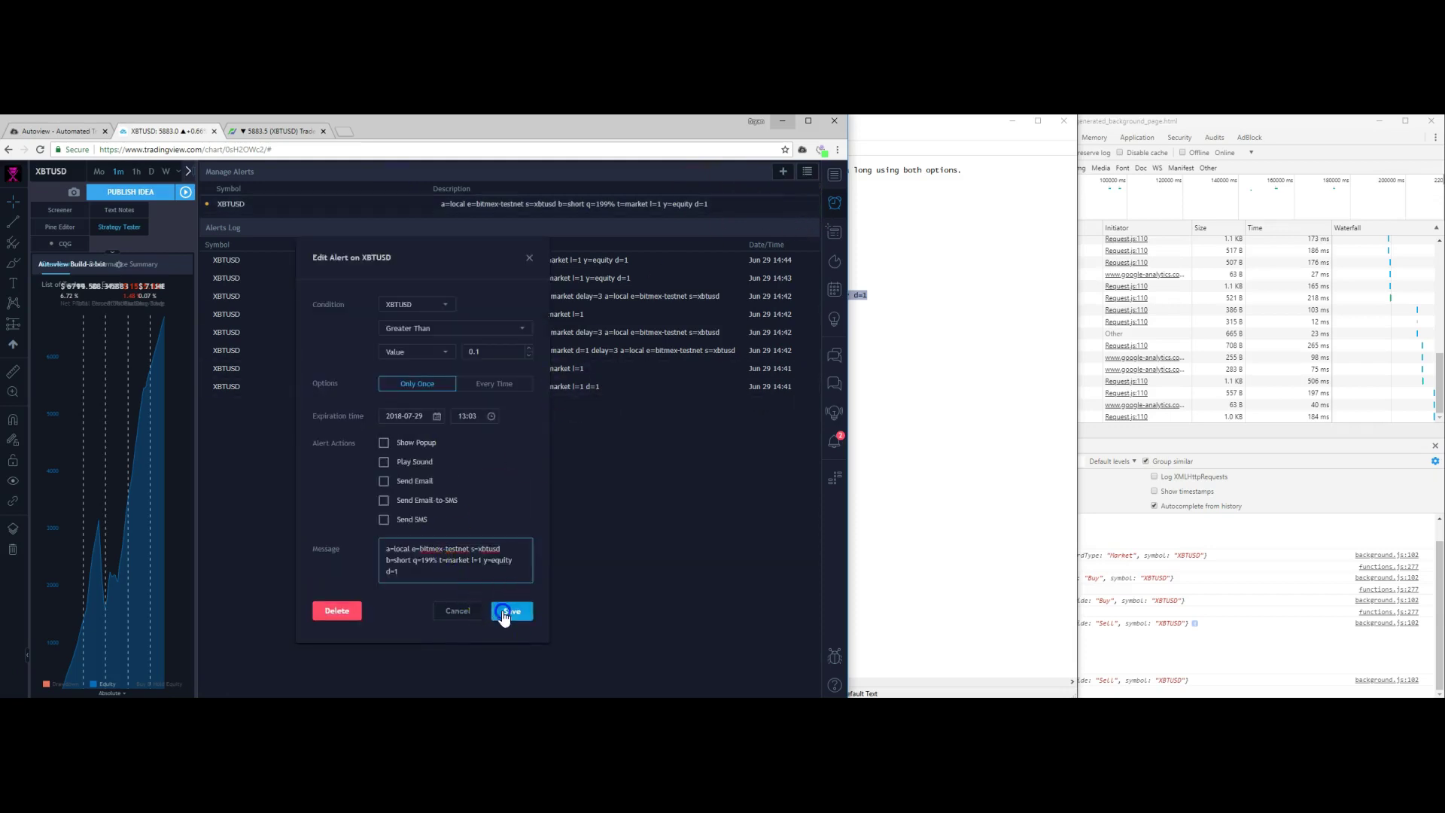
pyautogui.click(1272, 497)
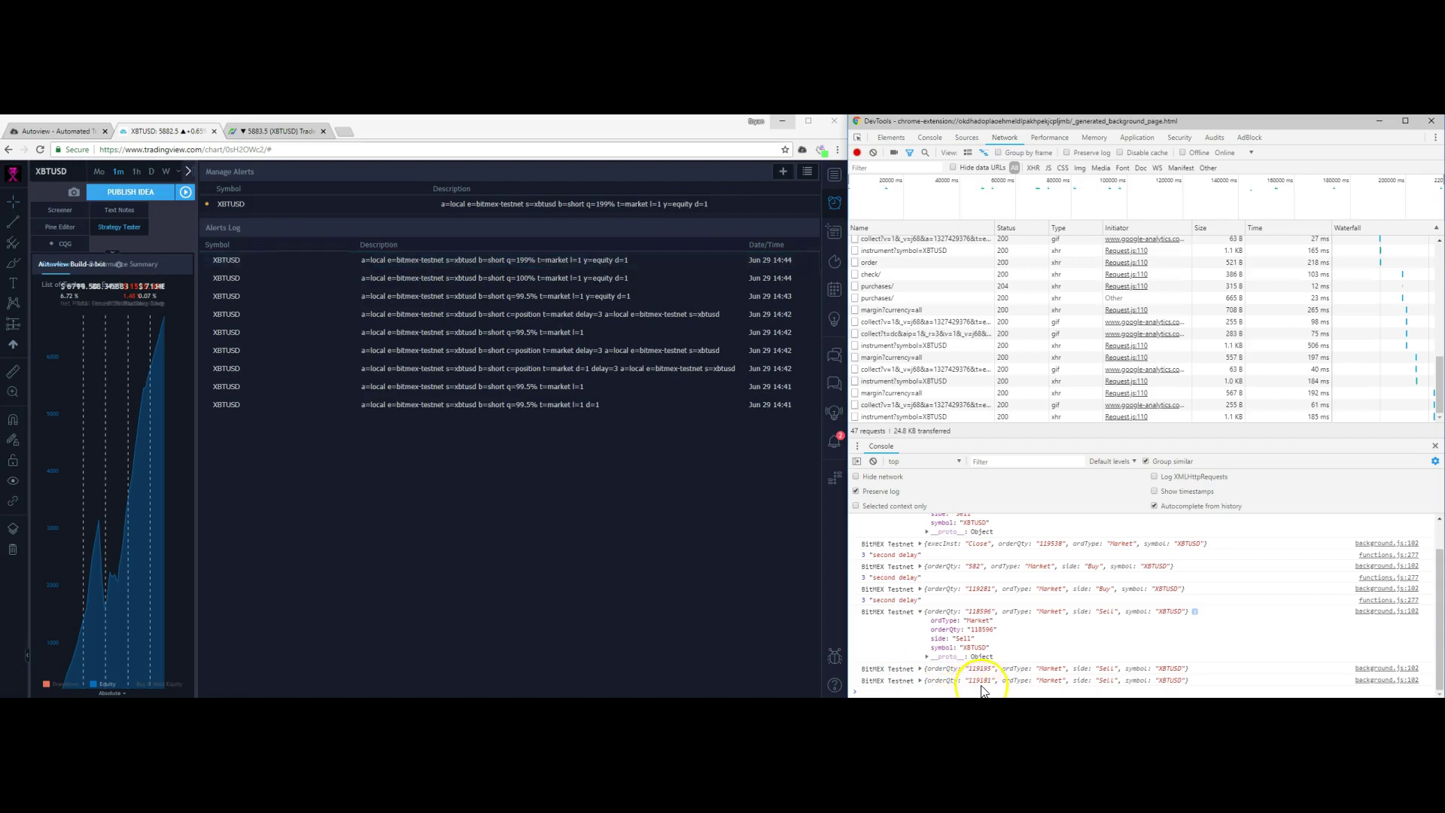
# - Check the resulting position on BitMEX, then reopen the XBTUSD alert for editing
pyautogui.click(271, 131)
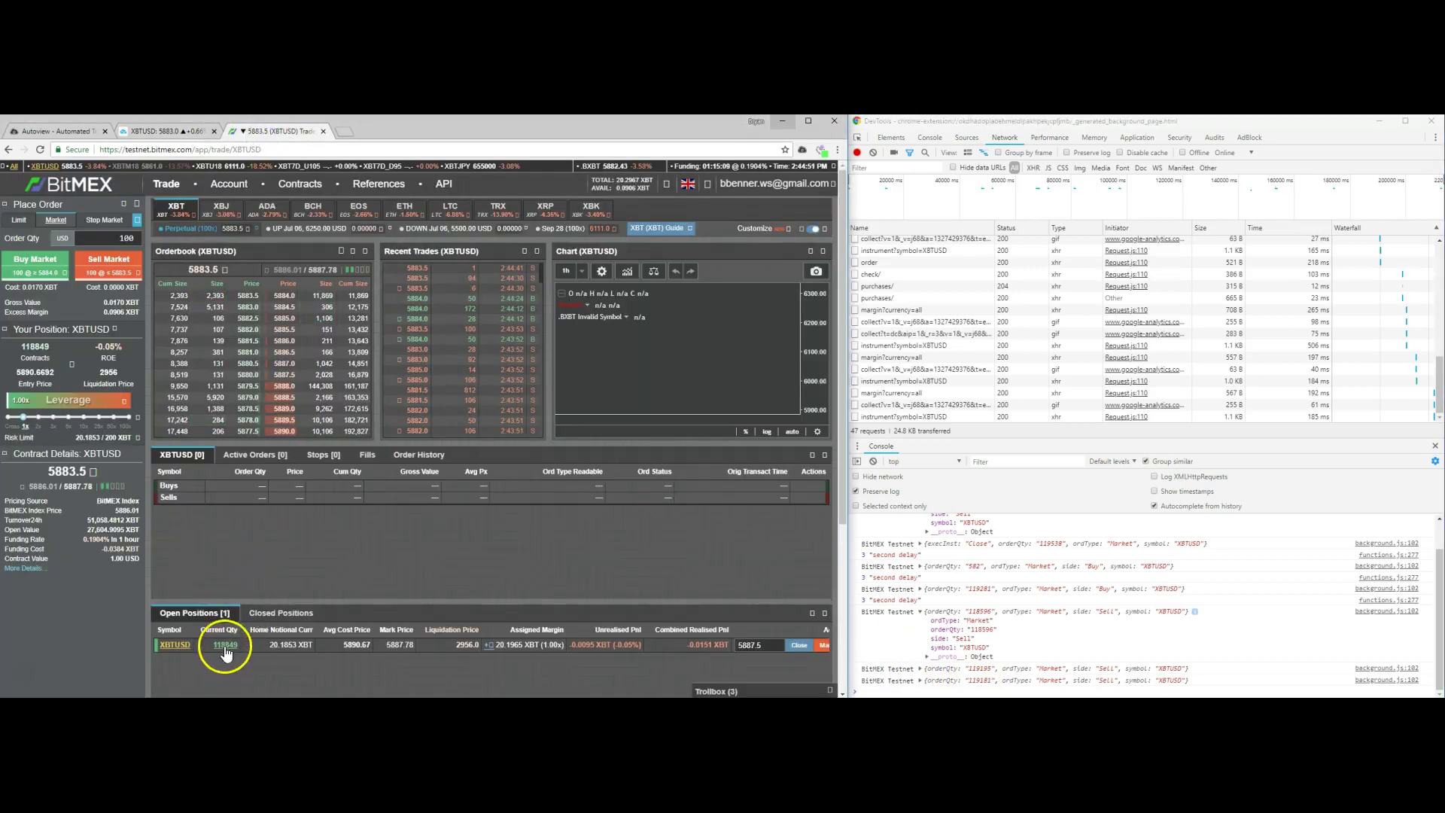
pyautogui.click(154, 134)
pyautogui.click(787, 203)
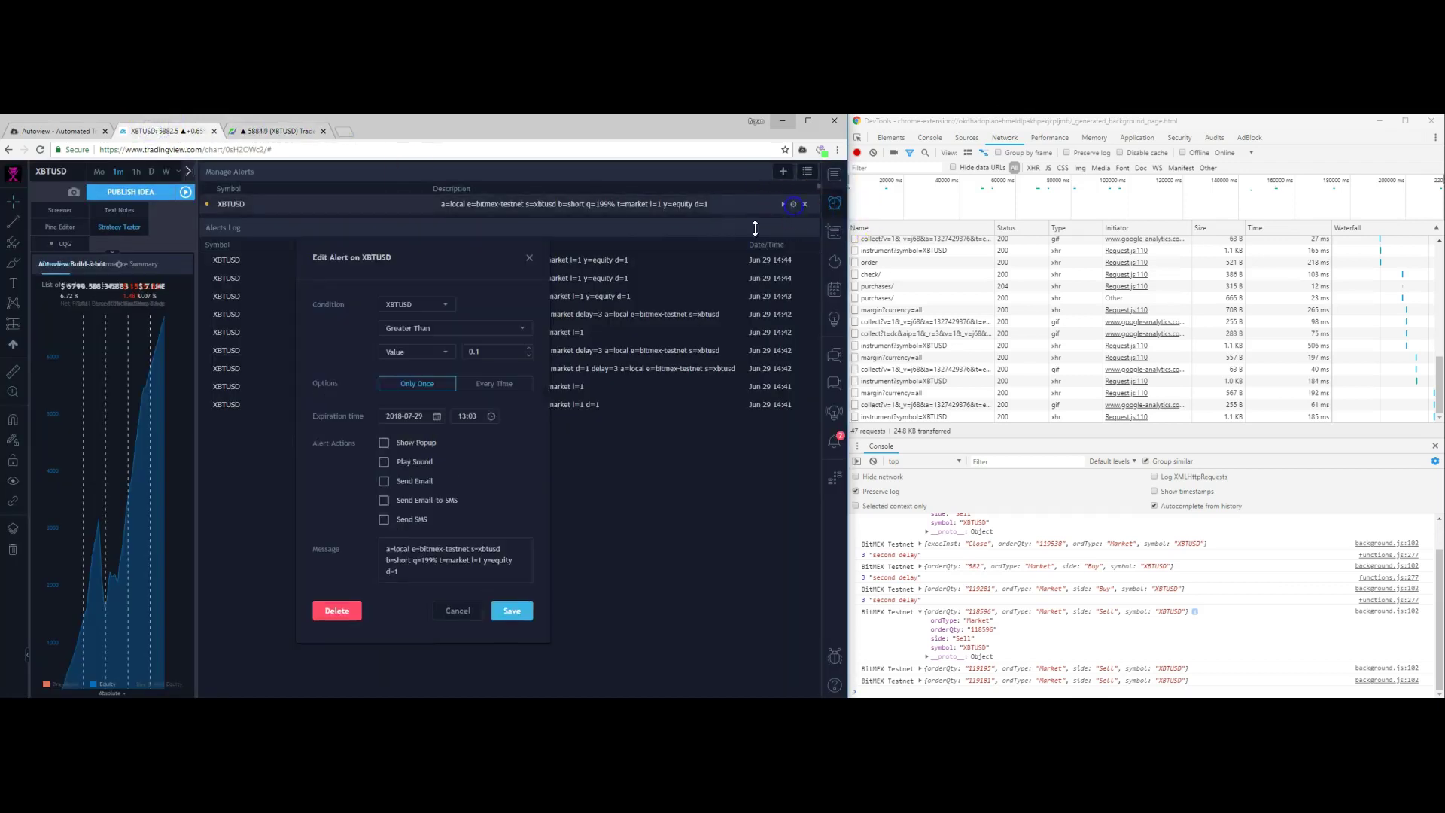
# - Insert a 2 into the quantity to make the alert a q=1299% short, and save it
pyautogui.click(423, 566)
pyautogui.click(986, 689)
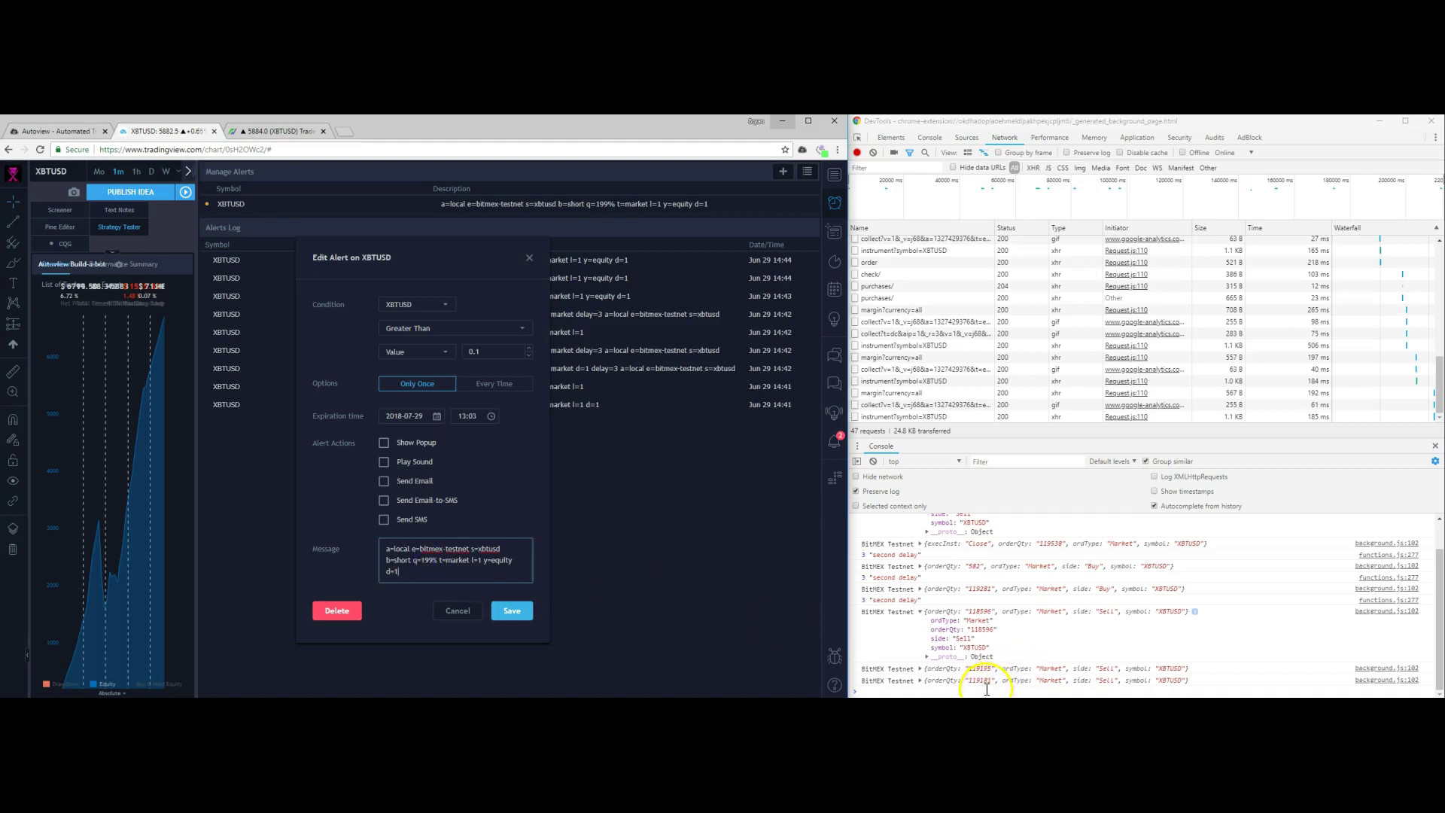
pyautogui.click(426, 561)
pyautogui.write('2')
pyautogui.click(509, 611)
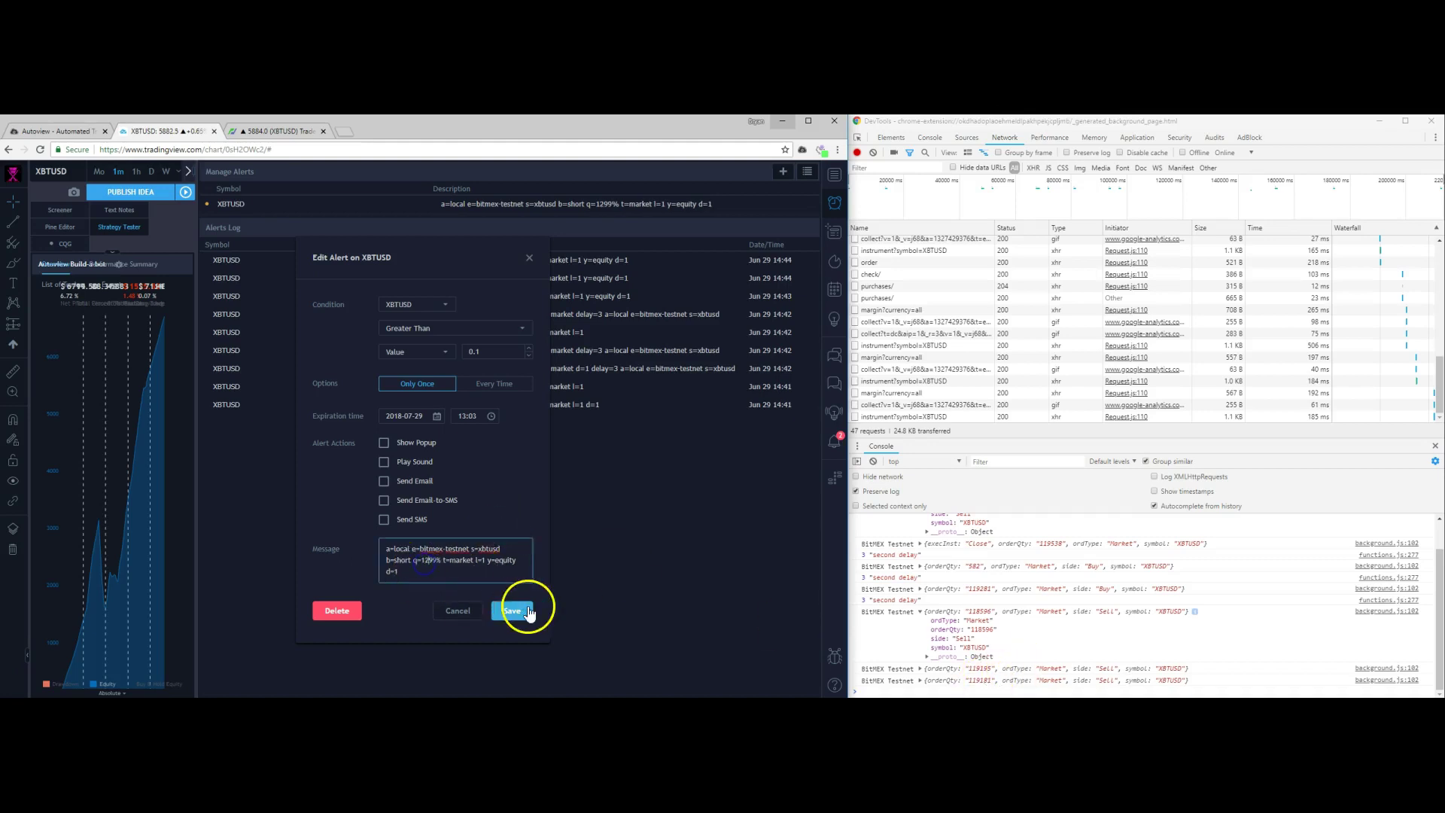
pyautogui.click(978, 690)
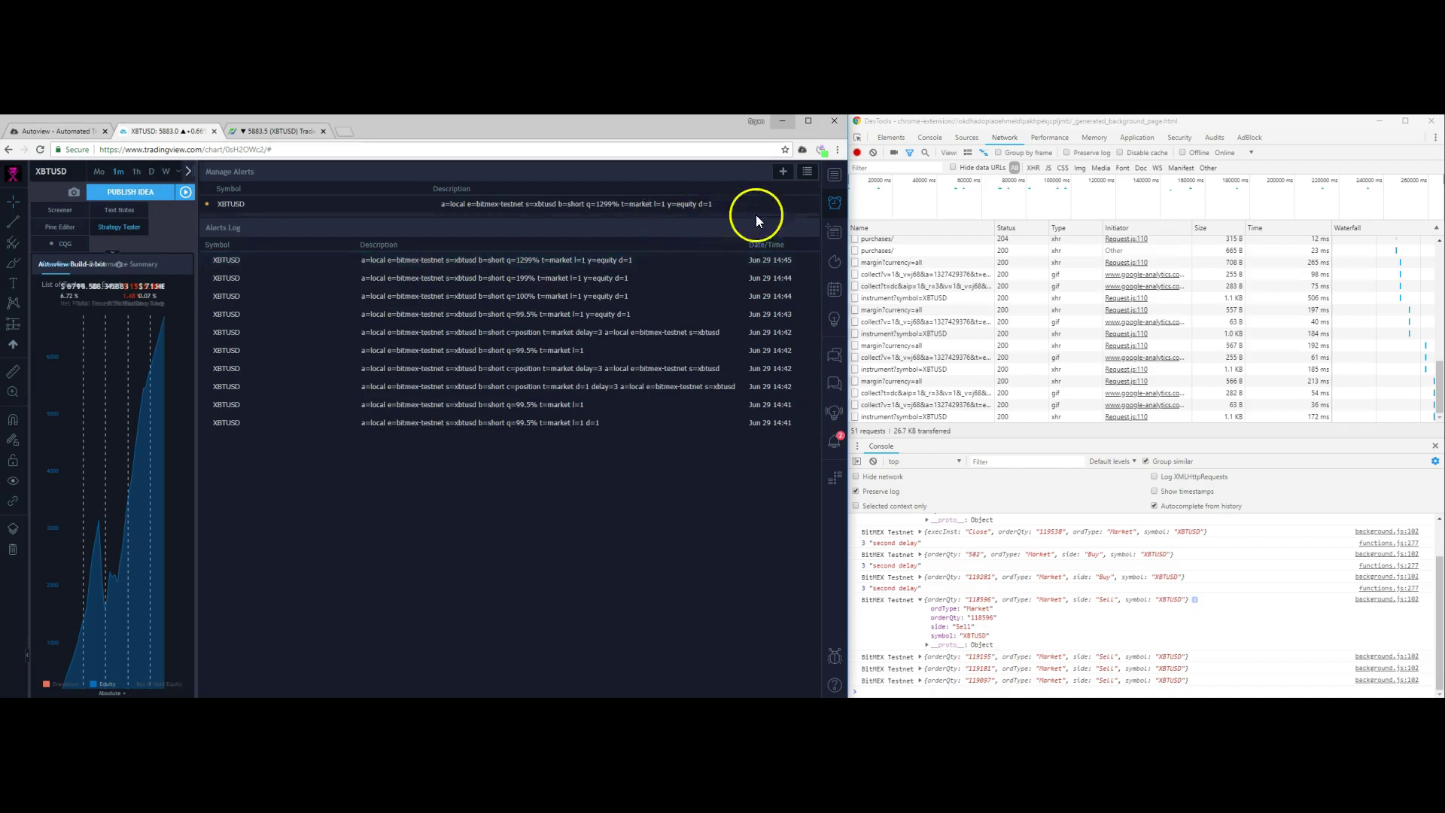
# - Reopen the alert, select its message, cancel without changes, and return to the Notepad2 notes
pyautogui.click(788, 208)
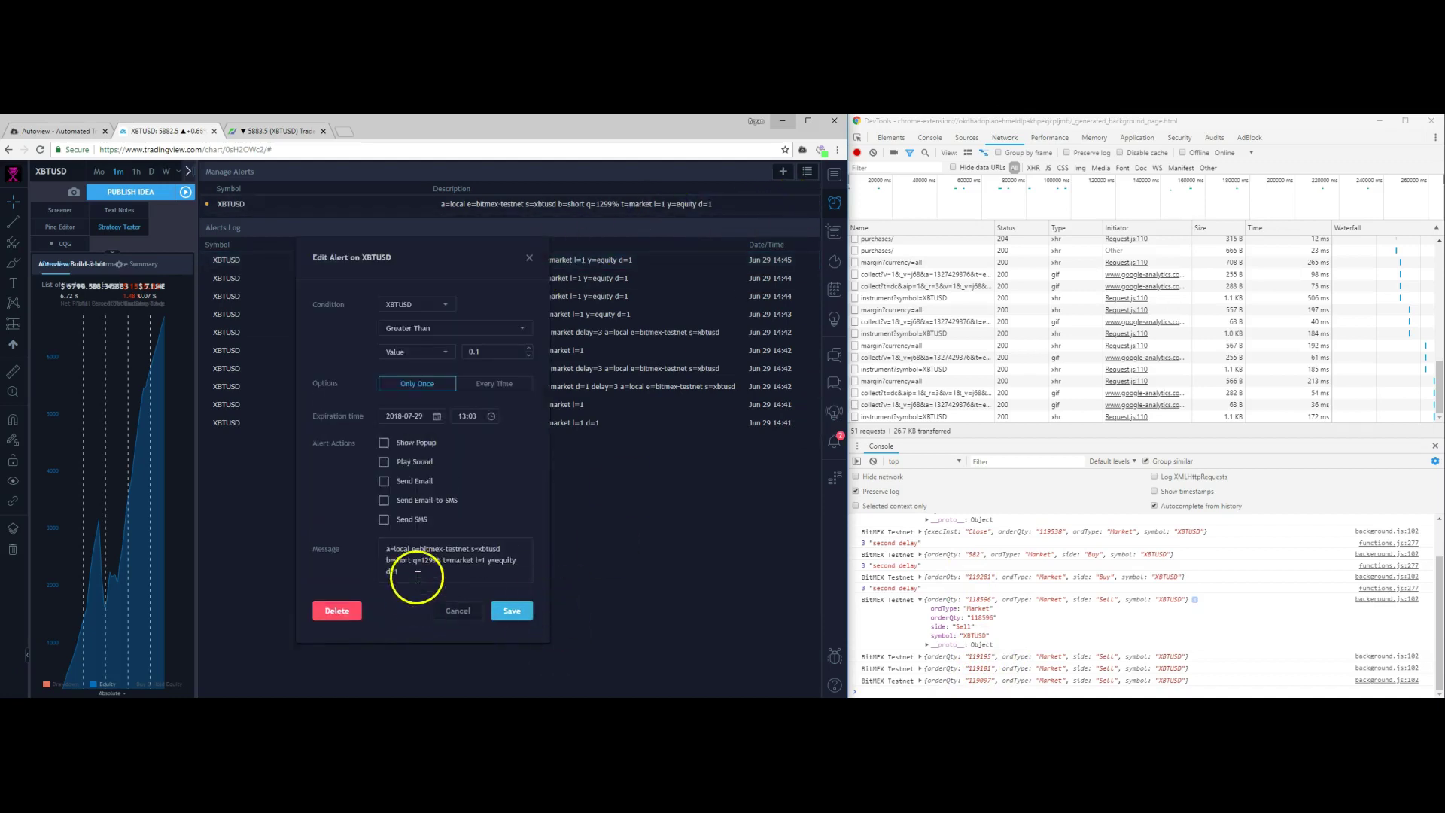
pyautogui.moveTo(413, 574); pyautogui.dragTo(332, 536)
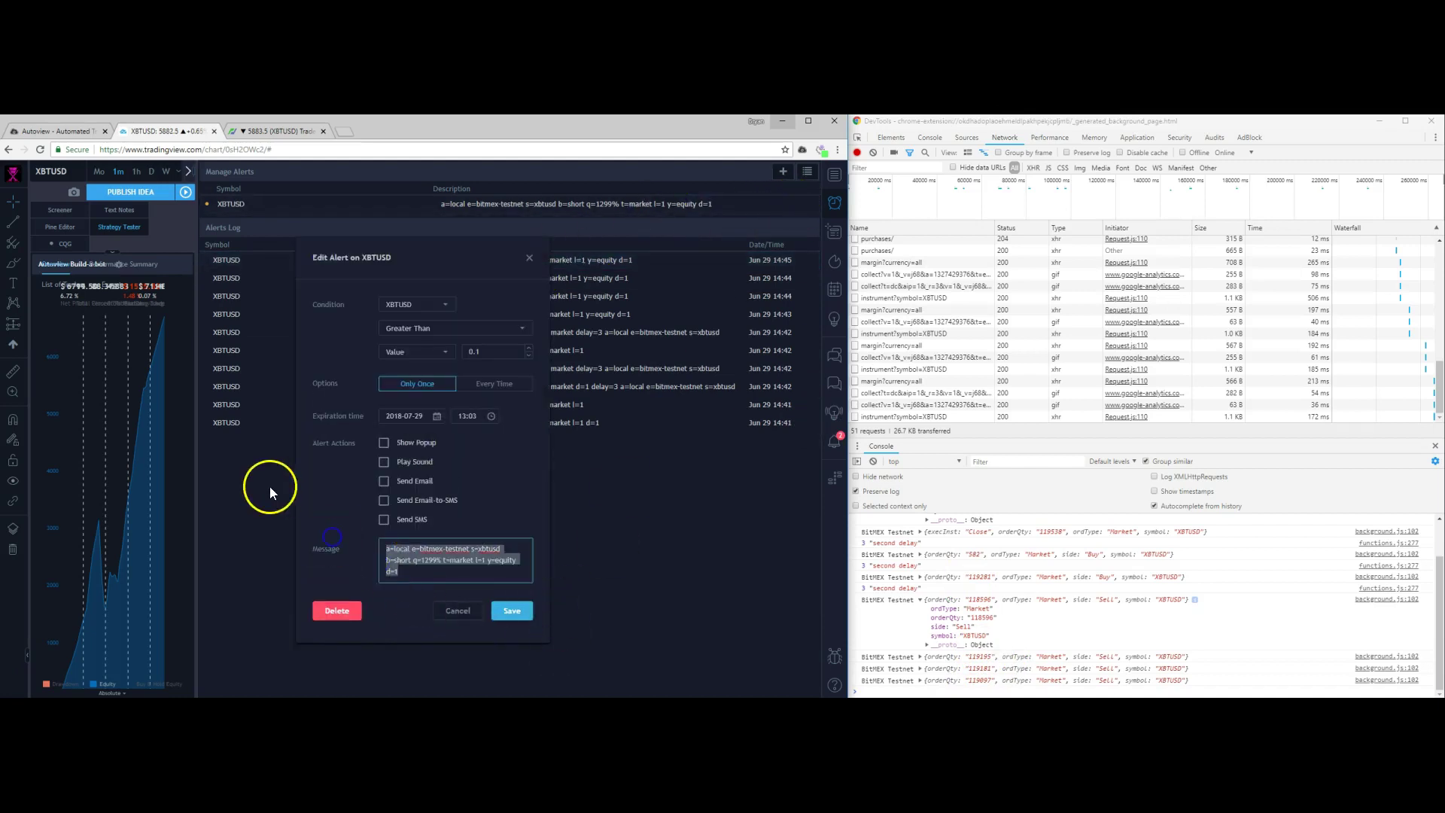
pyautogui.click(495, 572)
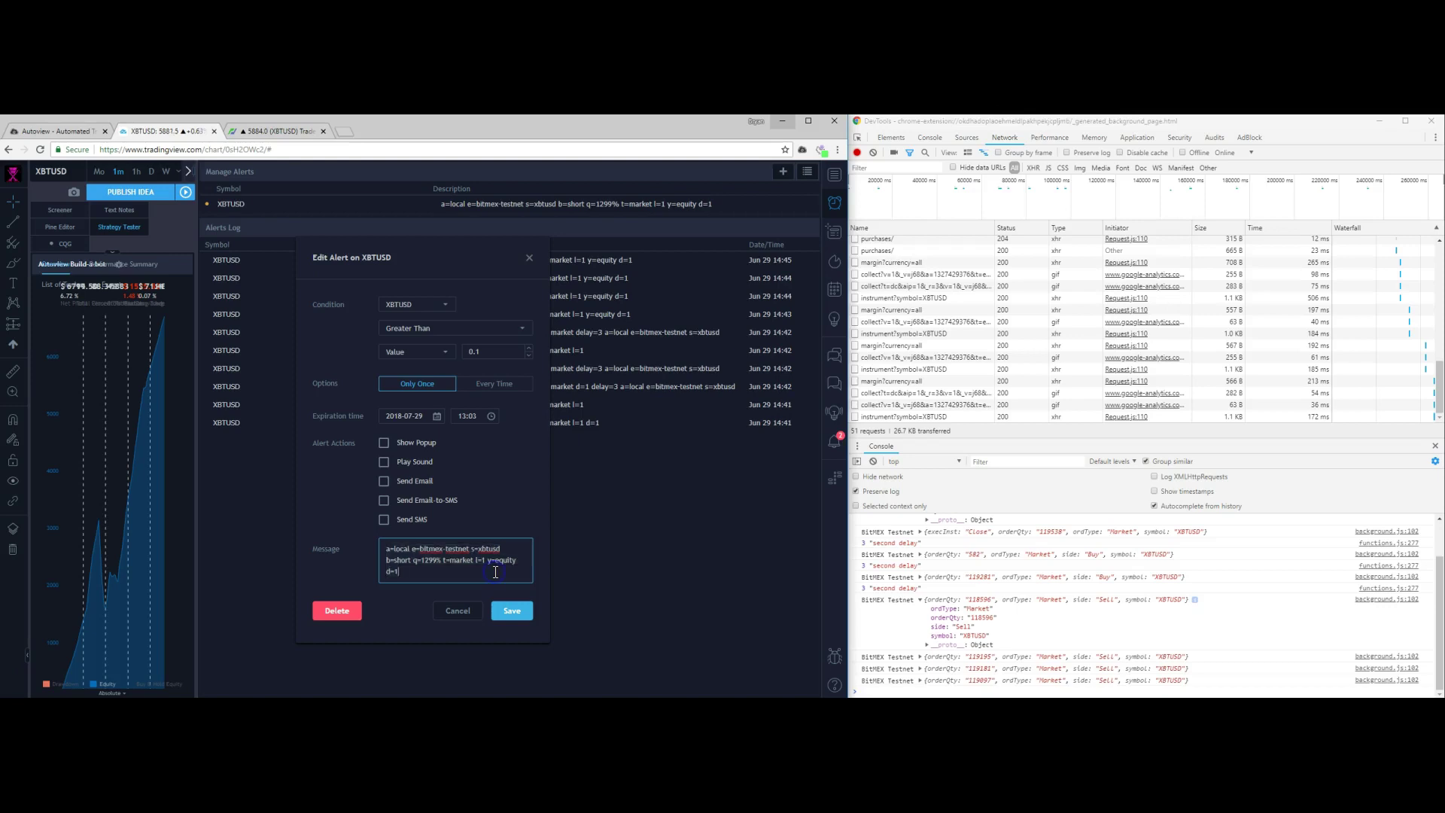
pyautogui.tripleClick(398, 549)
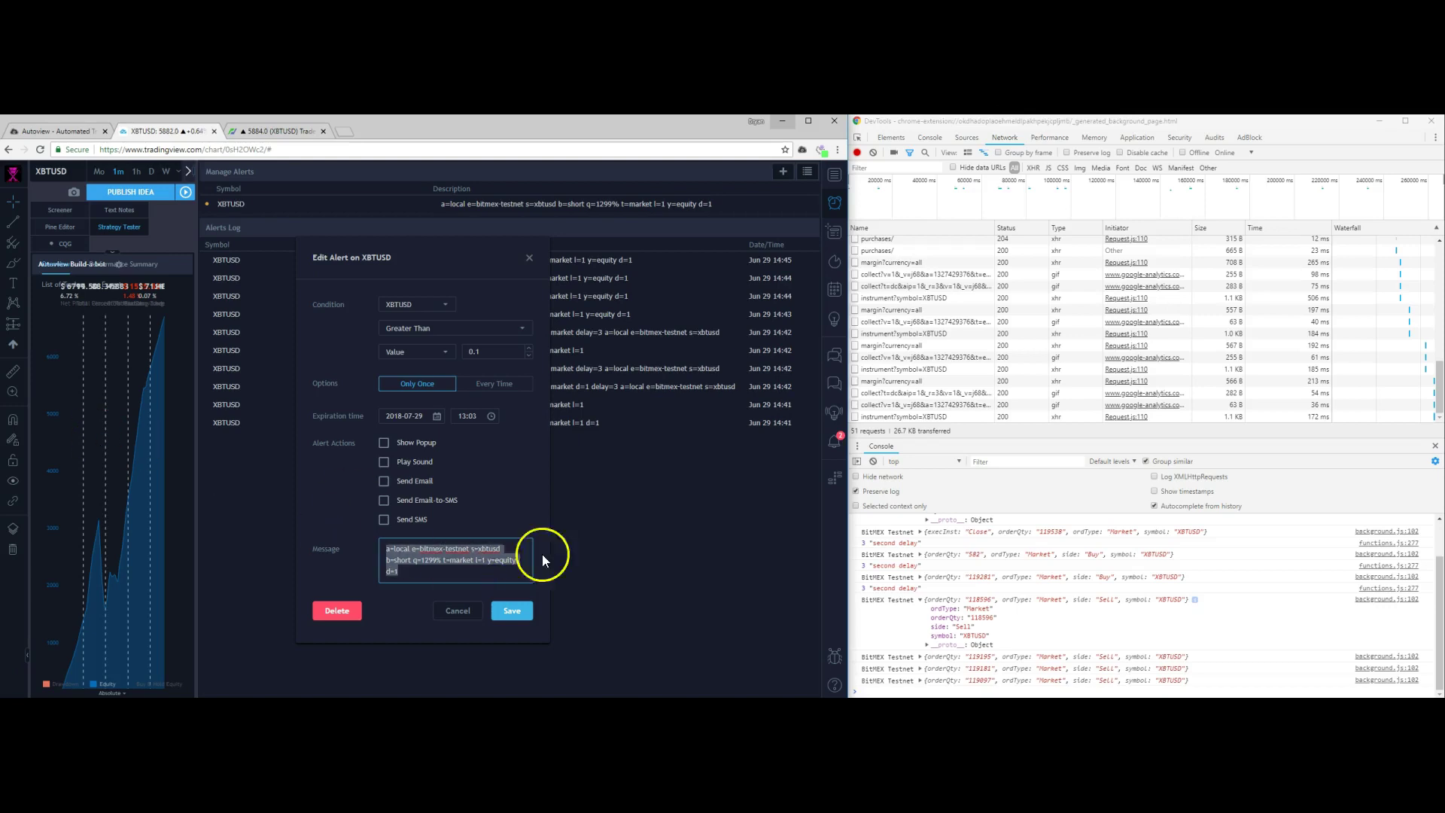
pyautogui.click(445, 613)
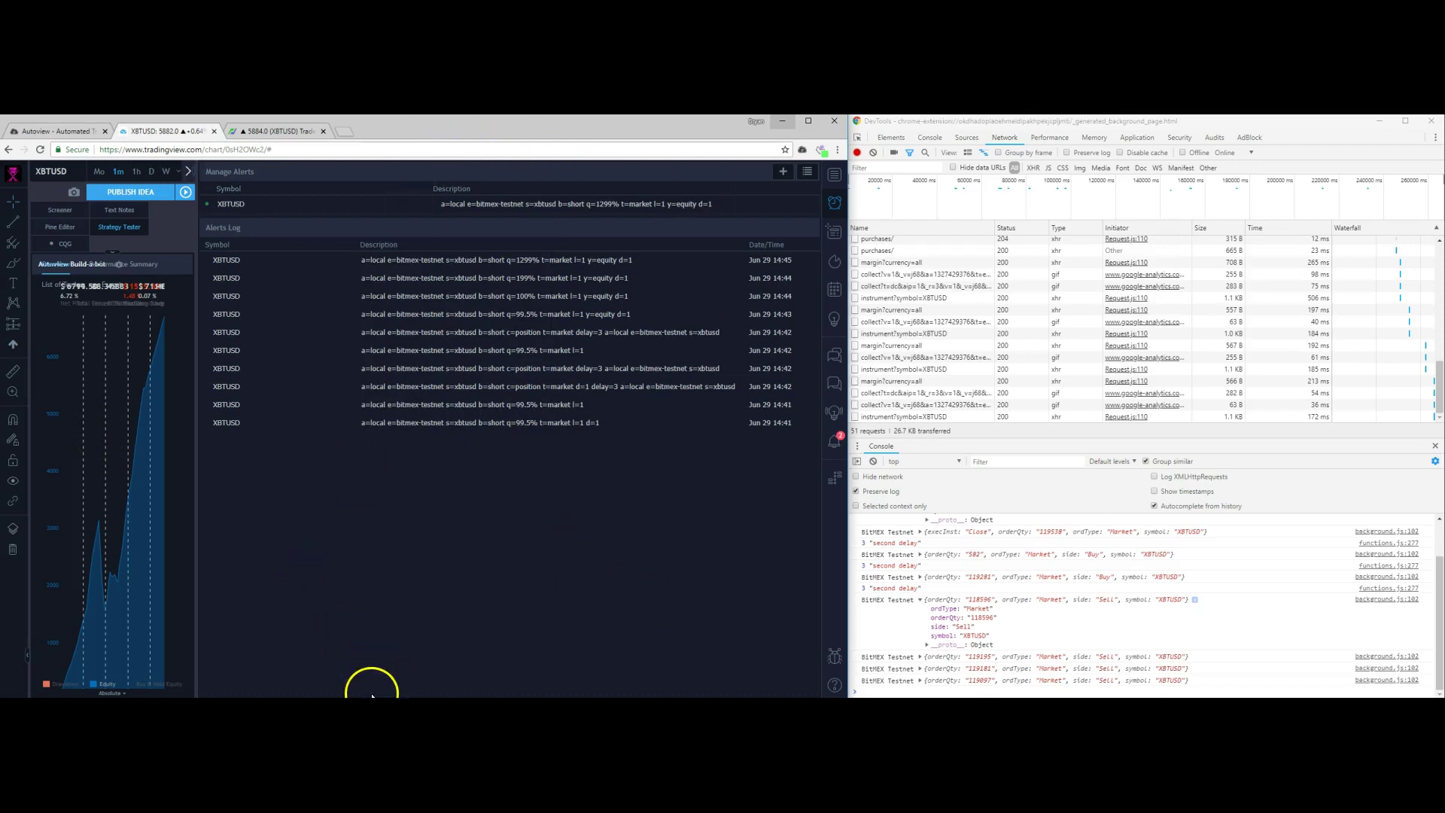
pyautogui.hotkey('alt', 'Tab')
pyautogui.hotkey('ctrl', 'v')
# - Delete option 2's lines 12–15 and the leftover empty line from the notes
pyautogui.moveTo(917, 297); pyautogui.dragTo(924, 270)
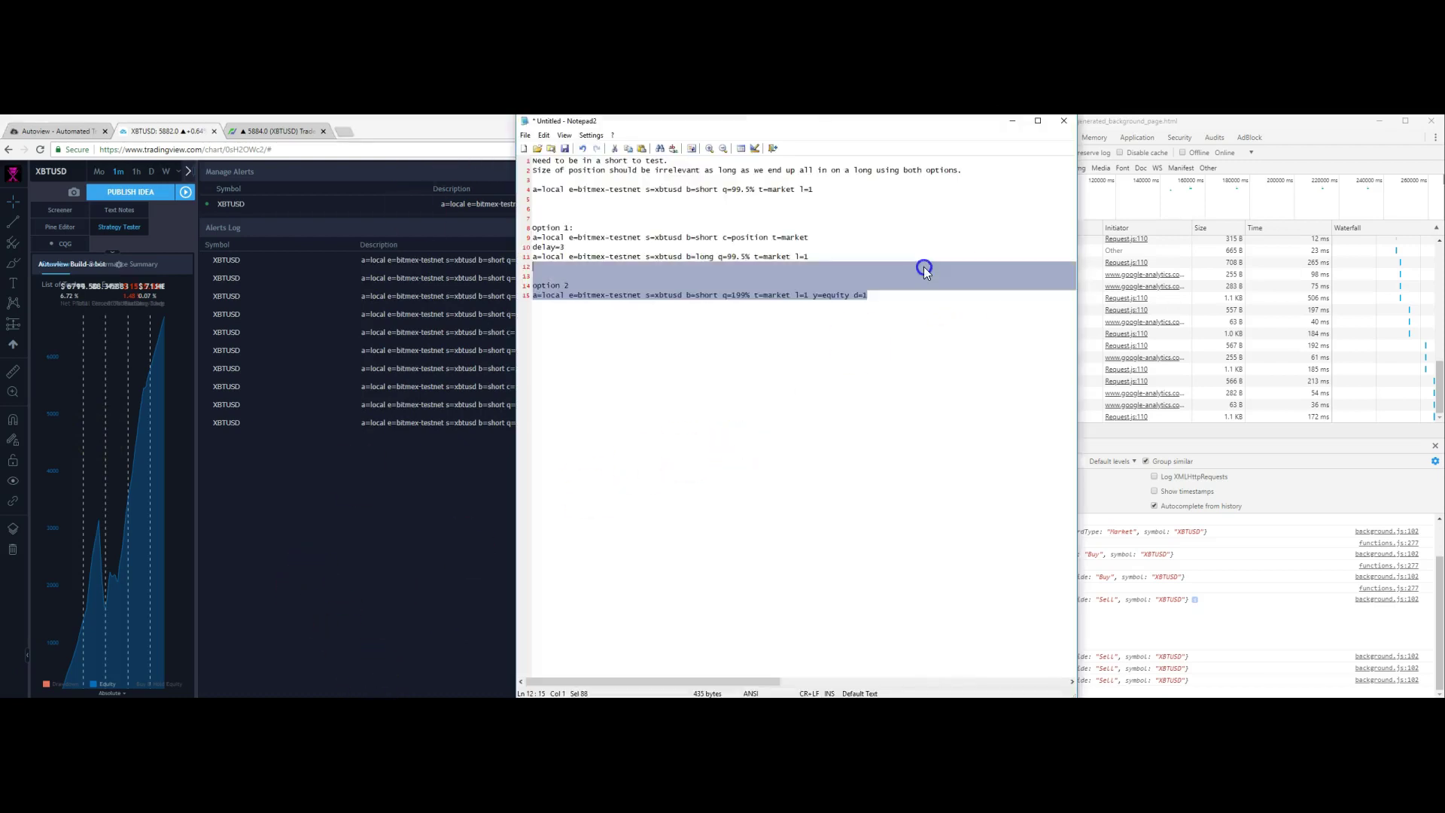
pyautogui.press('BackSpace')
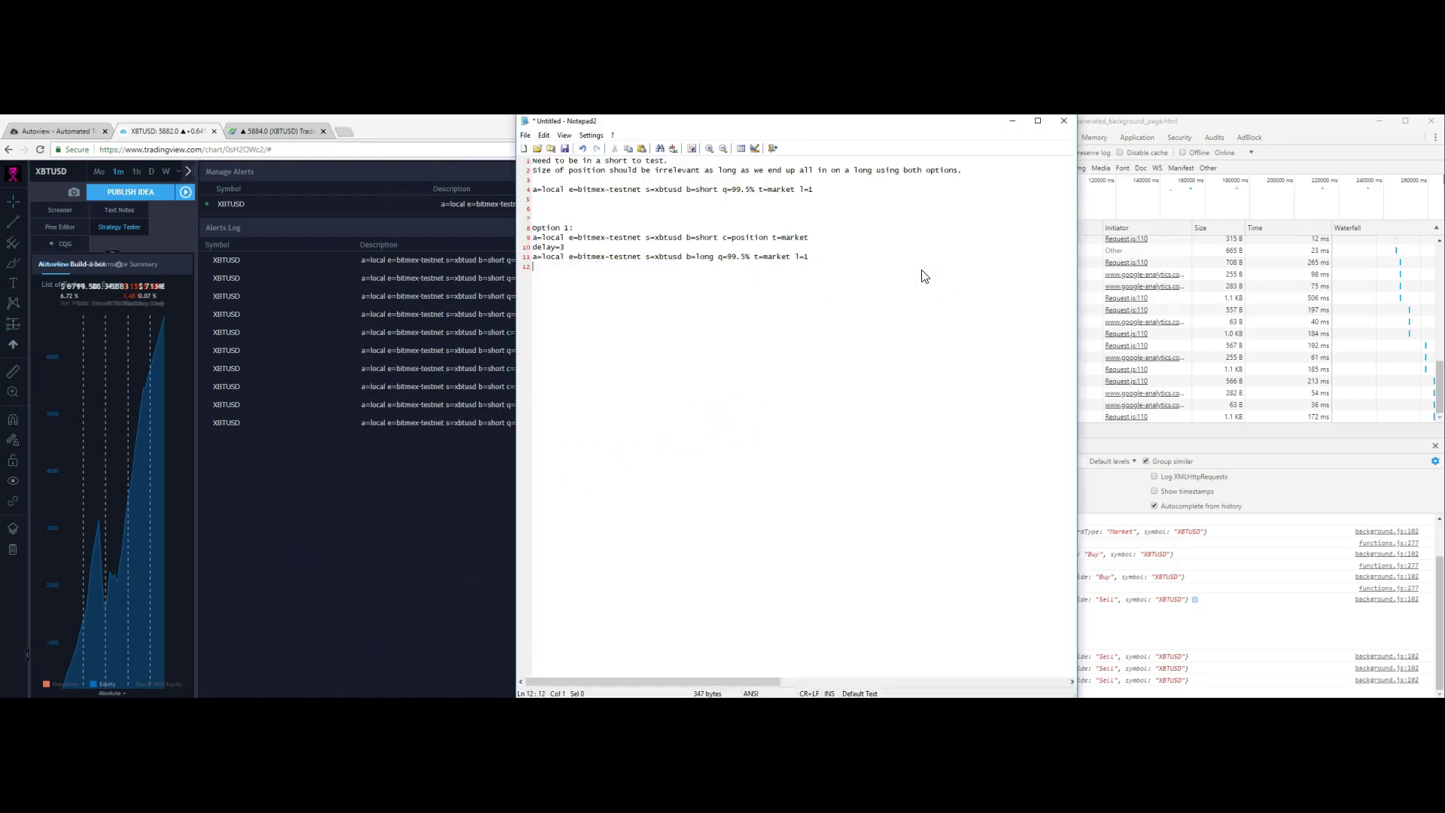
pyautogui.press('BackSpace')
# - Review option 1's delay, close and long lines, then bring the BitMEX trading page forward
pyautogui.click(563, 247)
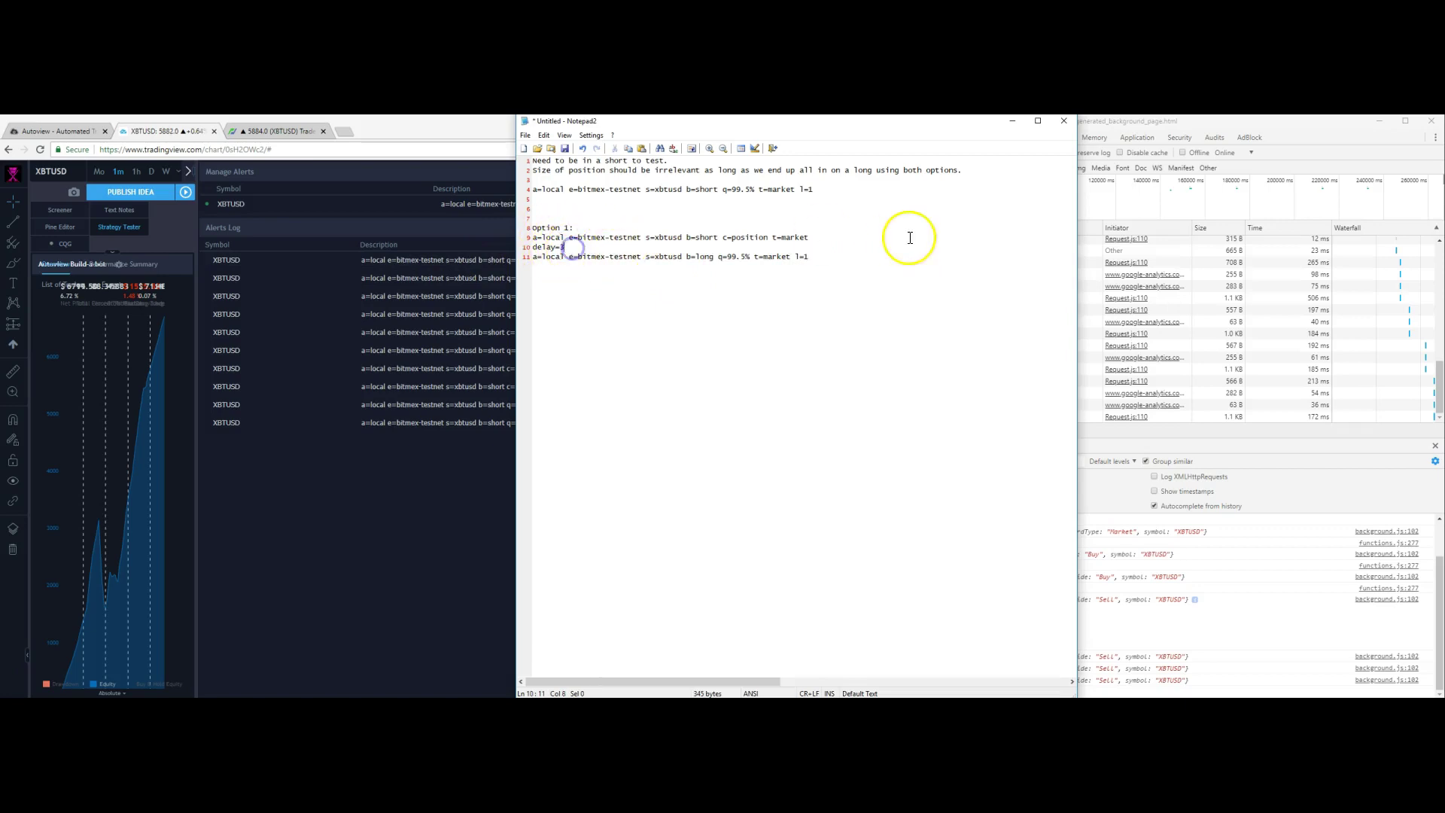
pyautogui.click(876, 241)
pyautogui.click(859, 260)
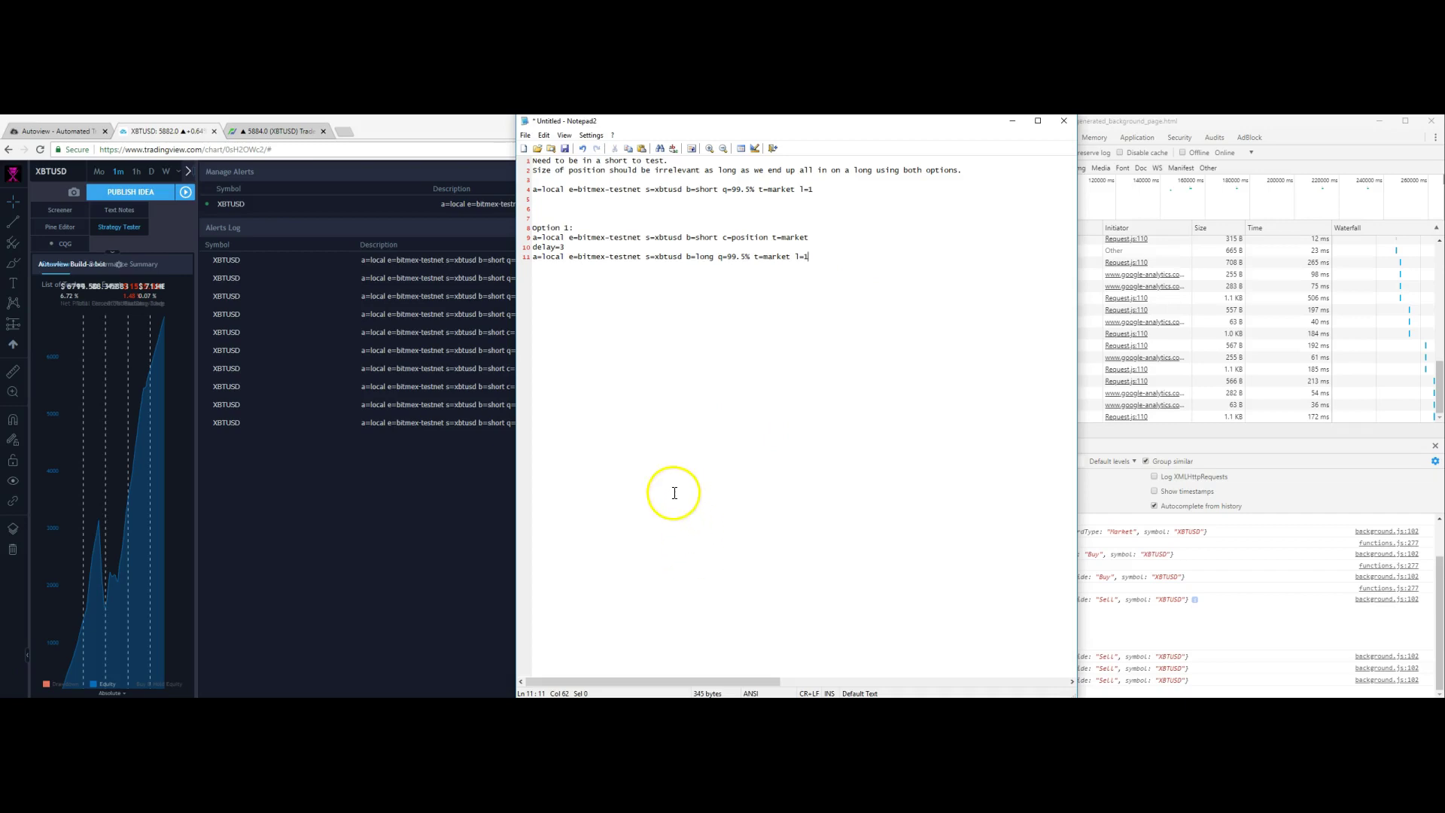
pyautogui.click(644, 257)
pyautogui.click(841, 270)
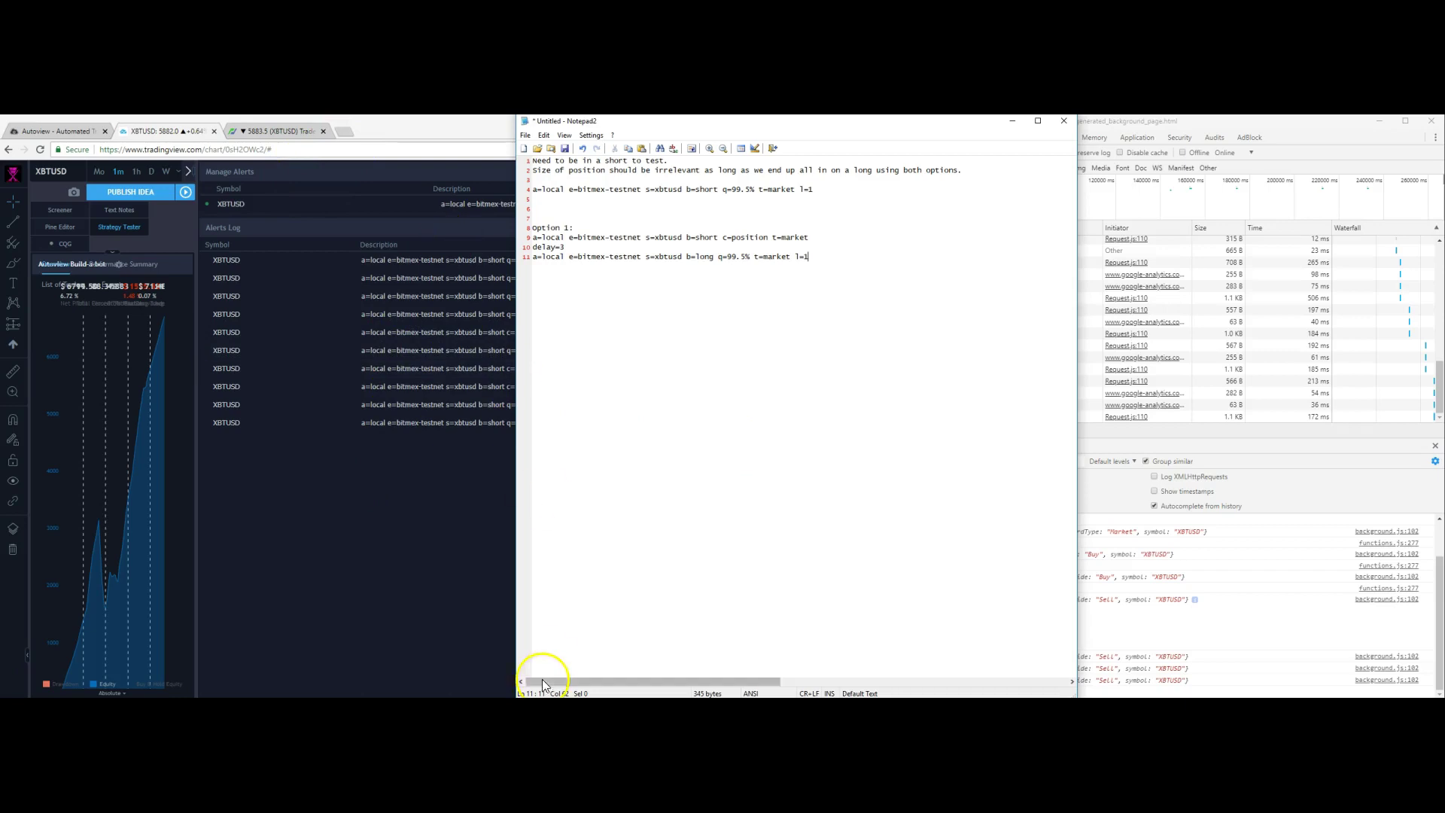
pyautogui.click(294, 133)
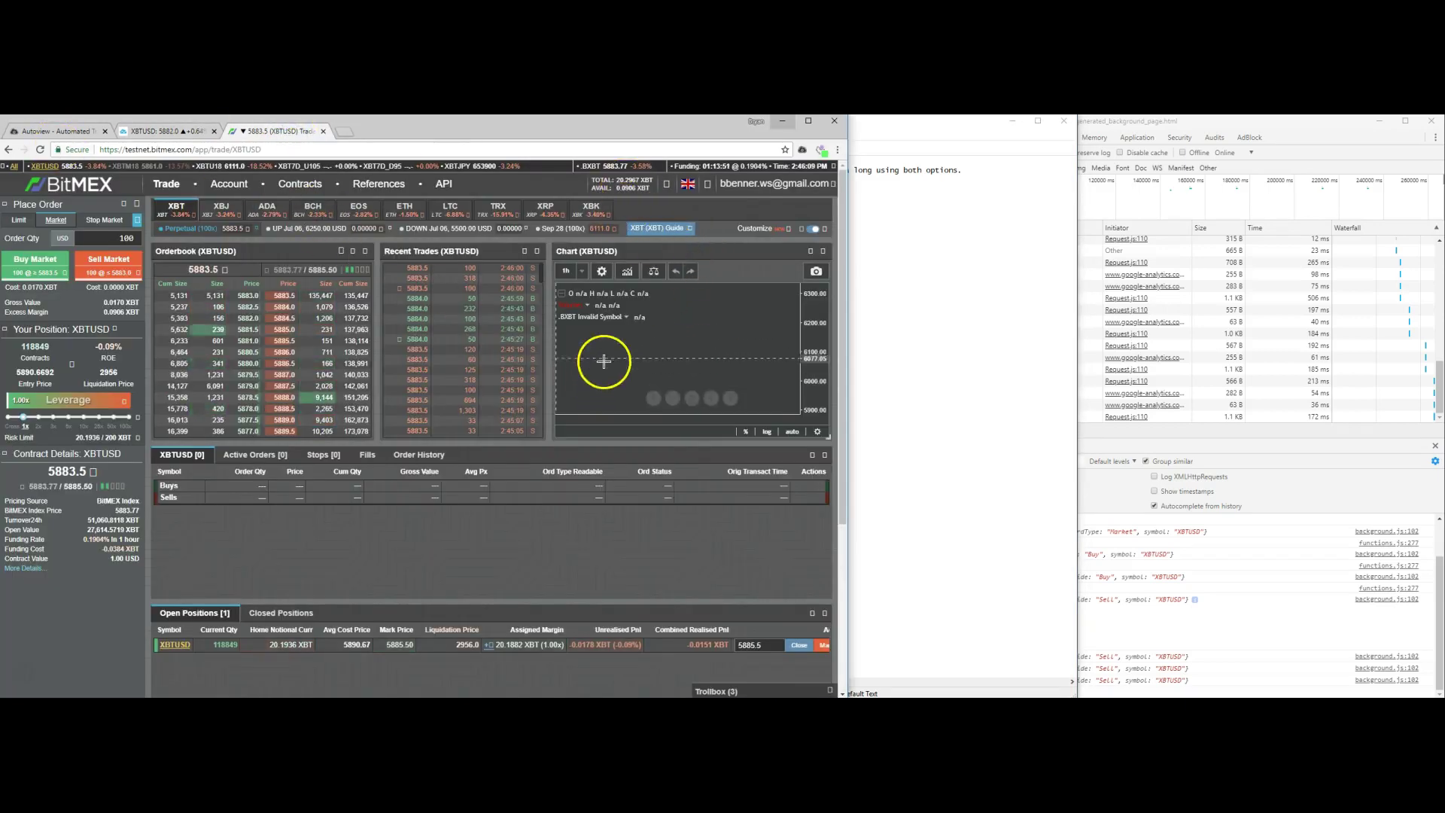
pyautogui.click(954, 578)
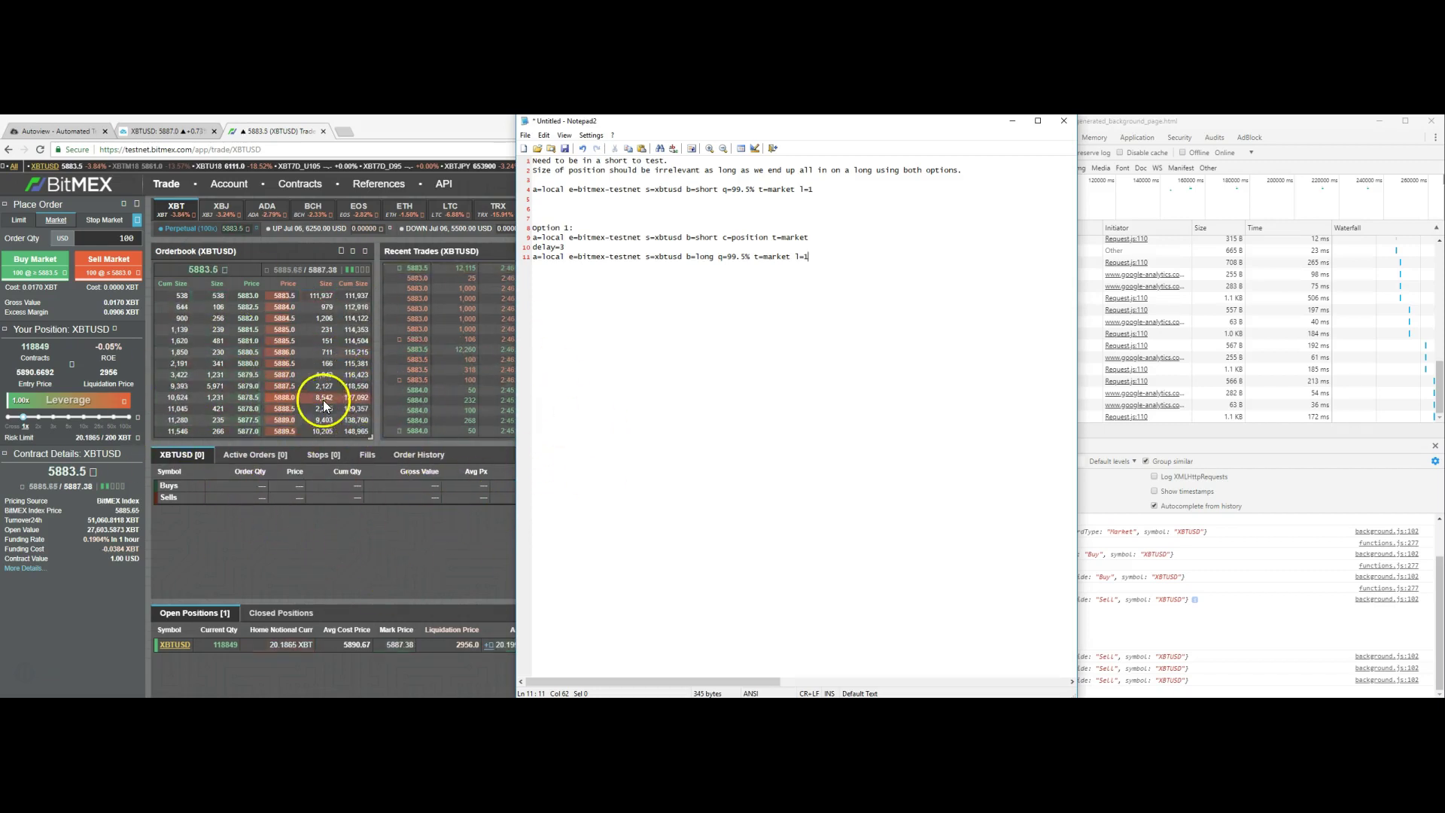
pyautogui.click(291, 534)
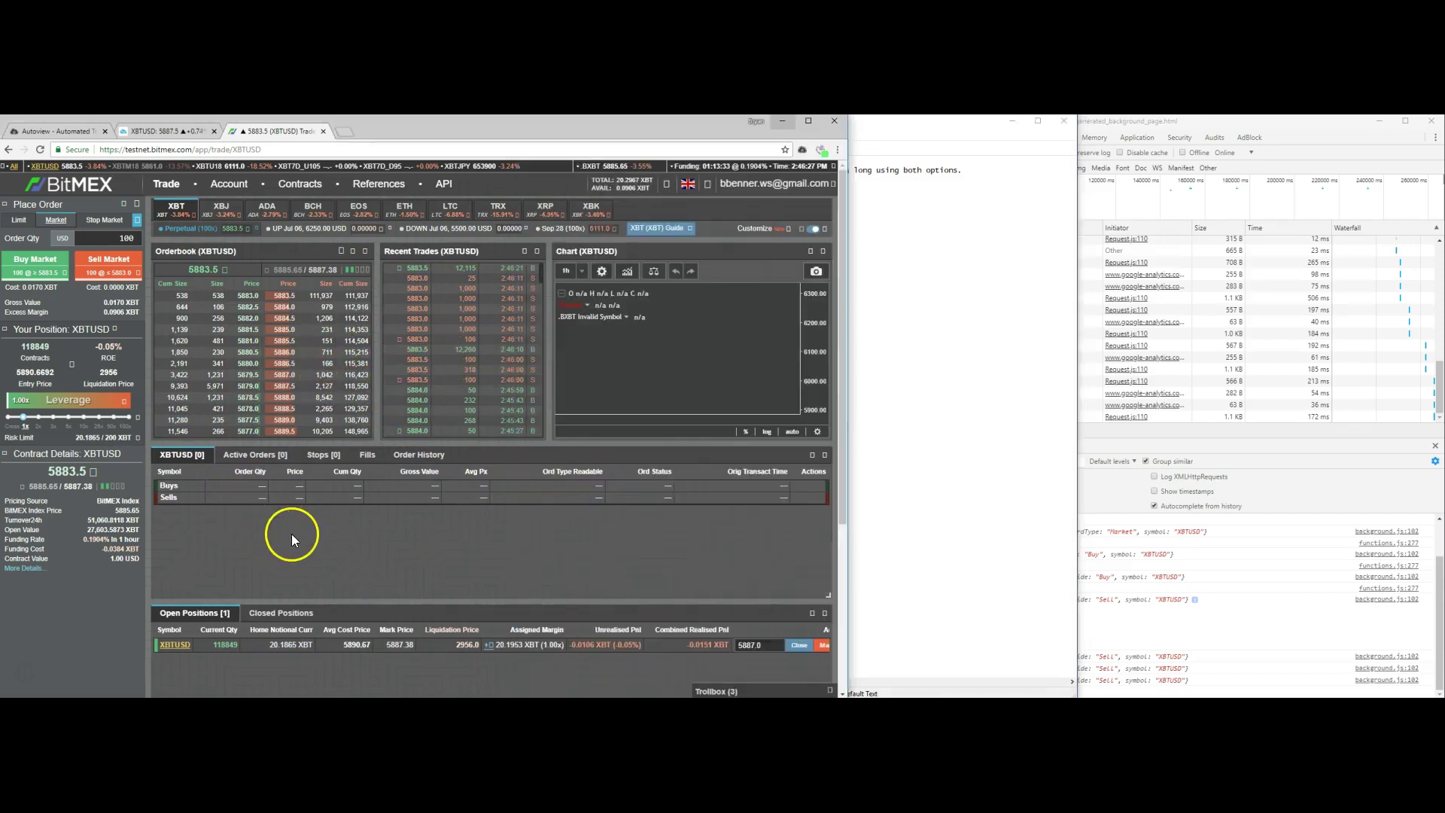
pyautogui.click(417, 557)
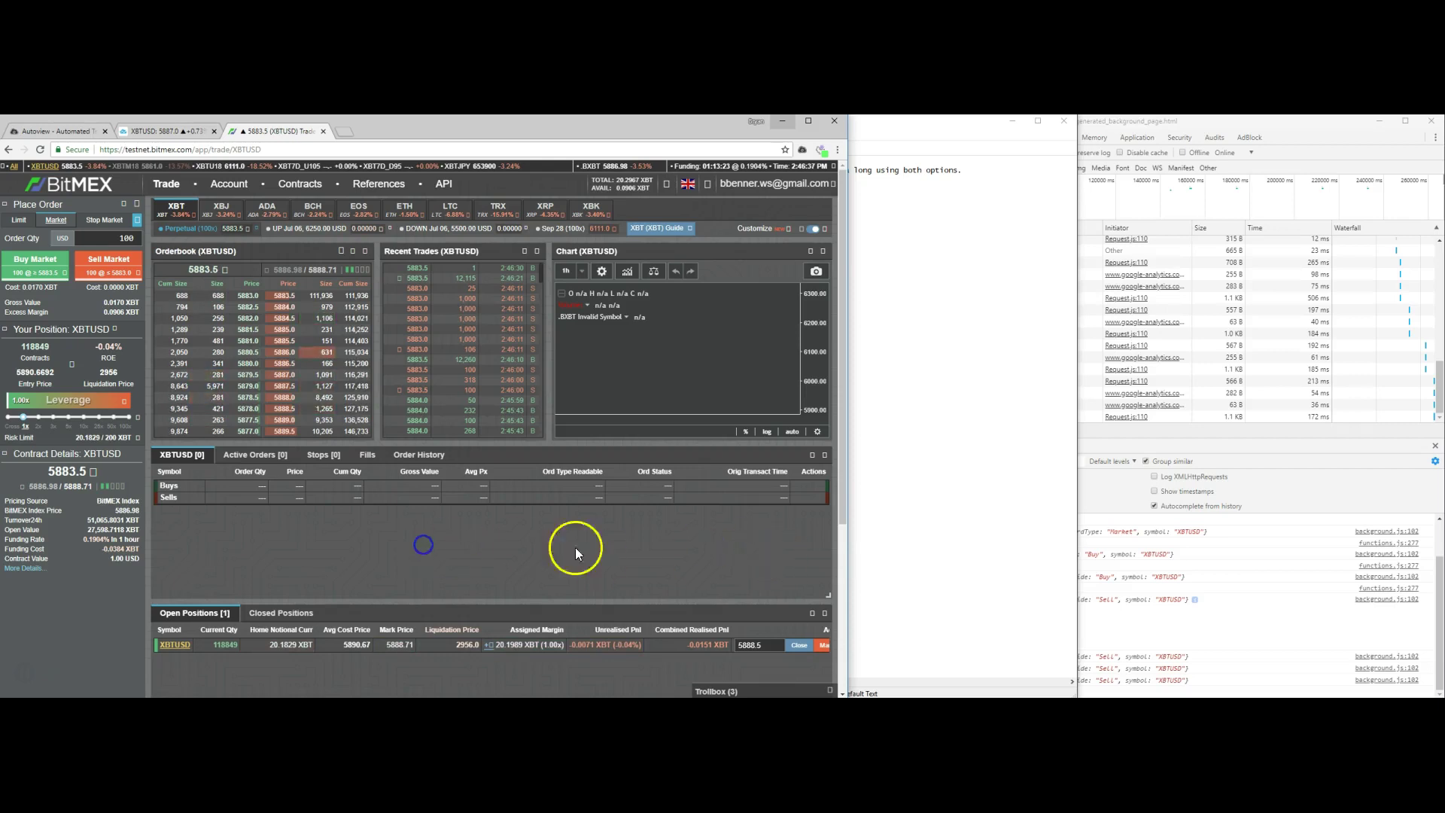